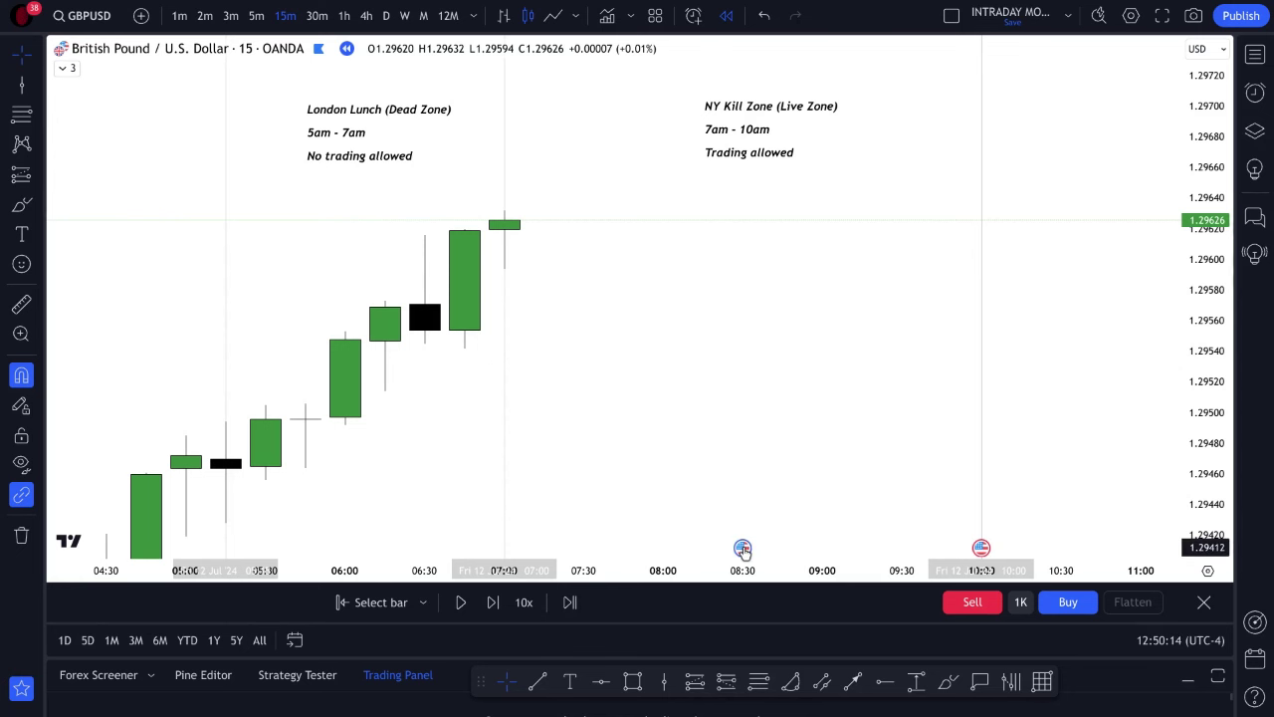
mouse_move(743, 548)
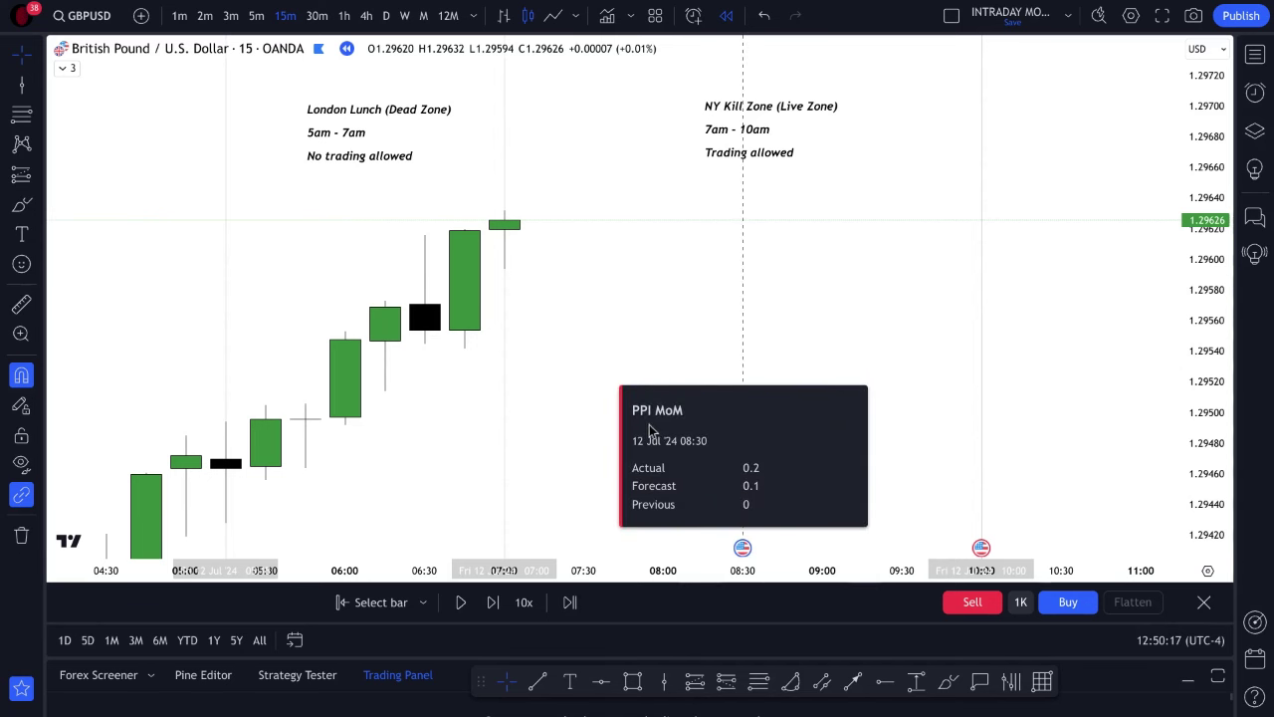
mouse_move(982, 548)
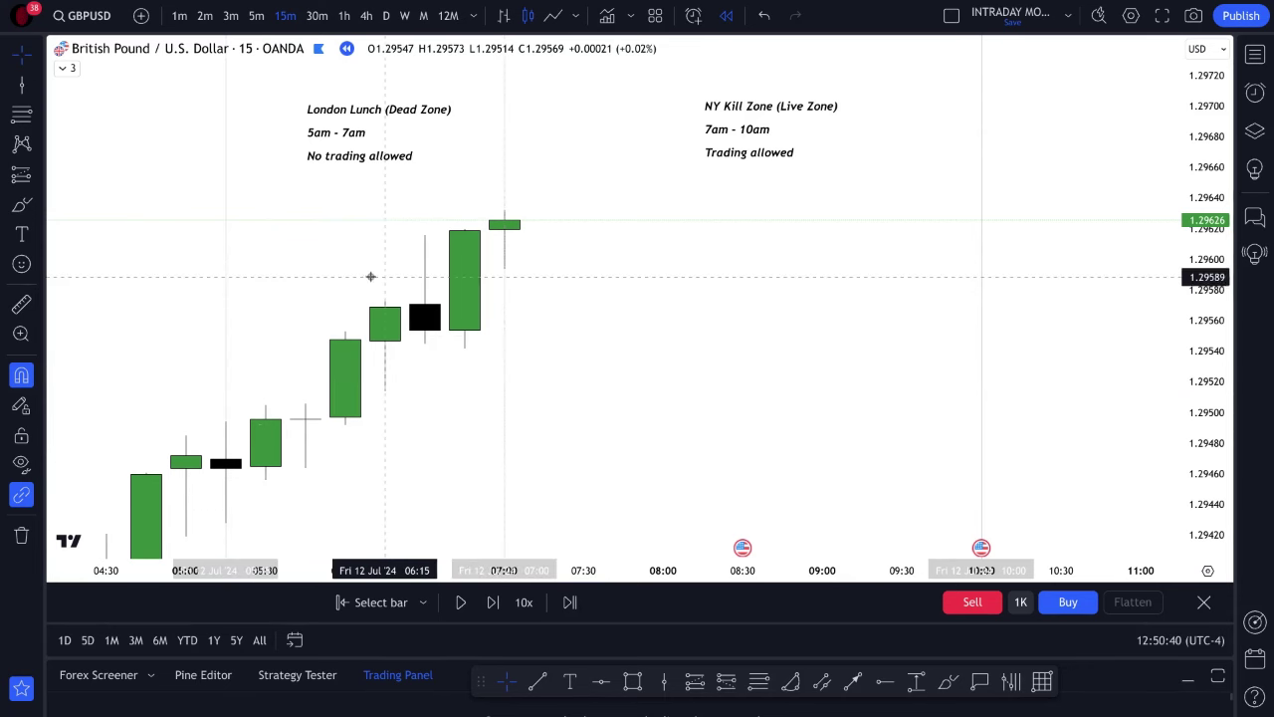
- Draw a level blue line from the 05:00 candle low to 10:00
left_click(537, 681)
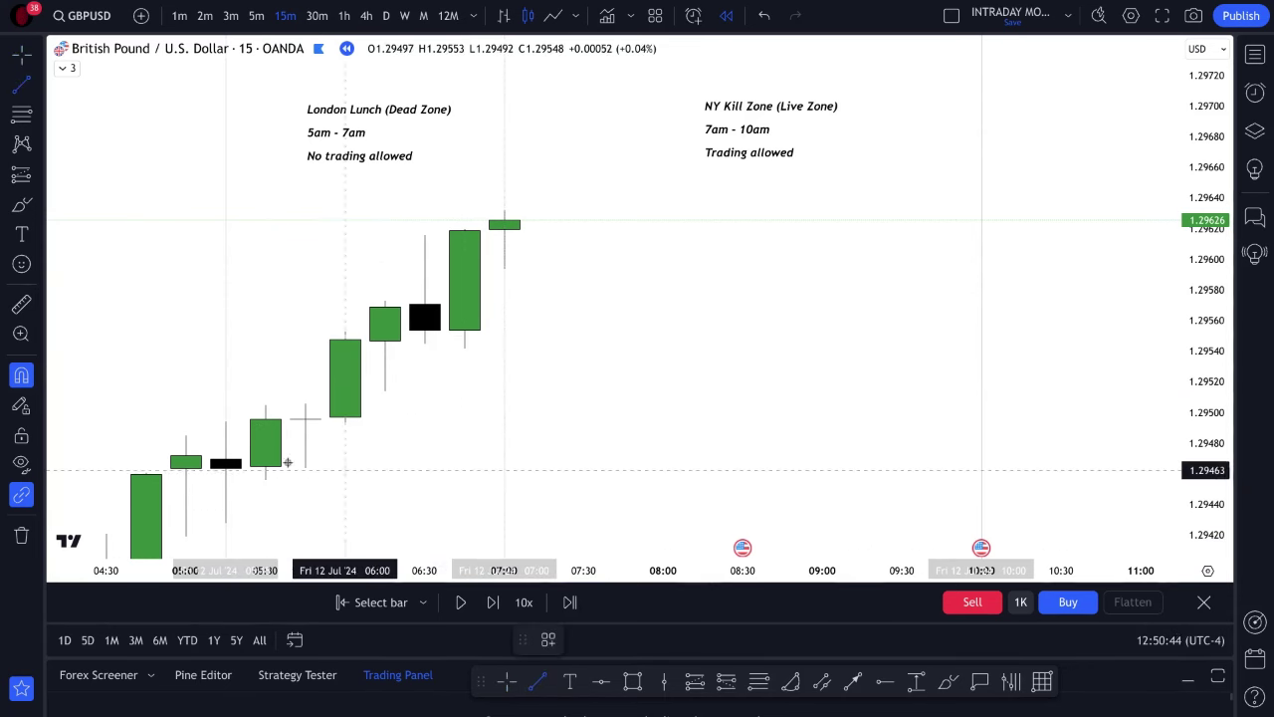
left_click(225, 523)
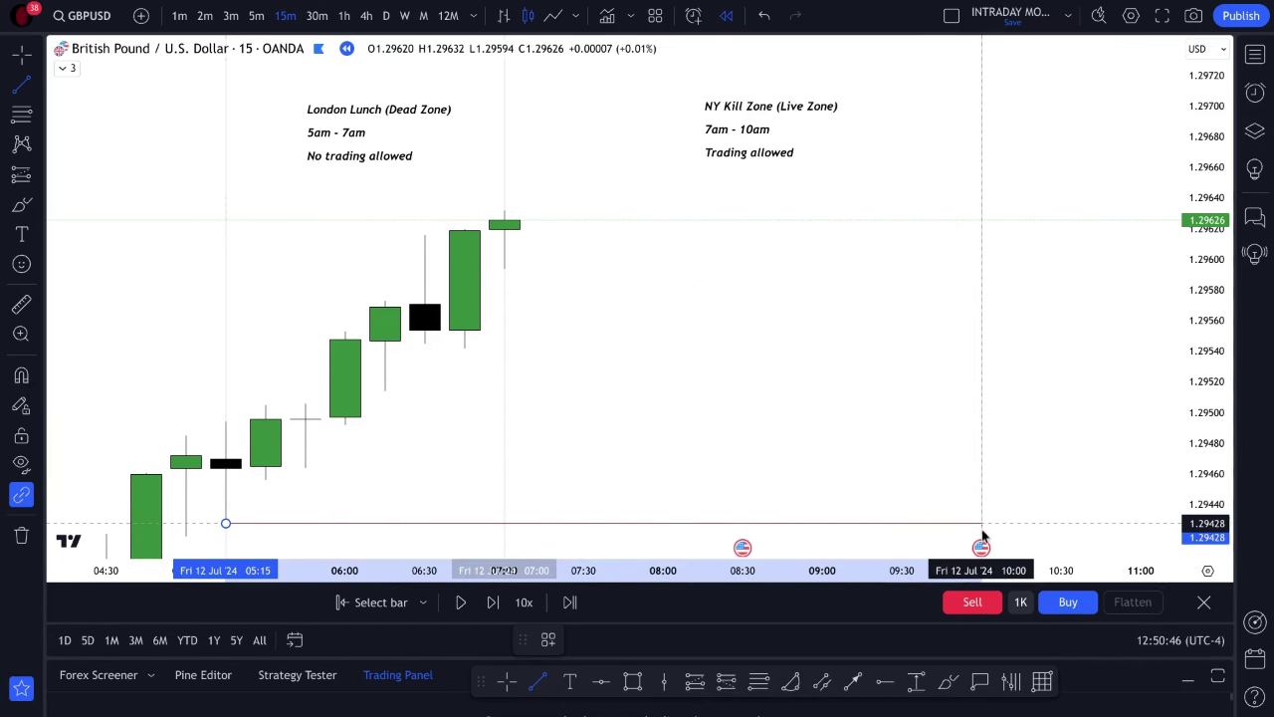
left_click(982, 525)
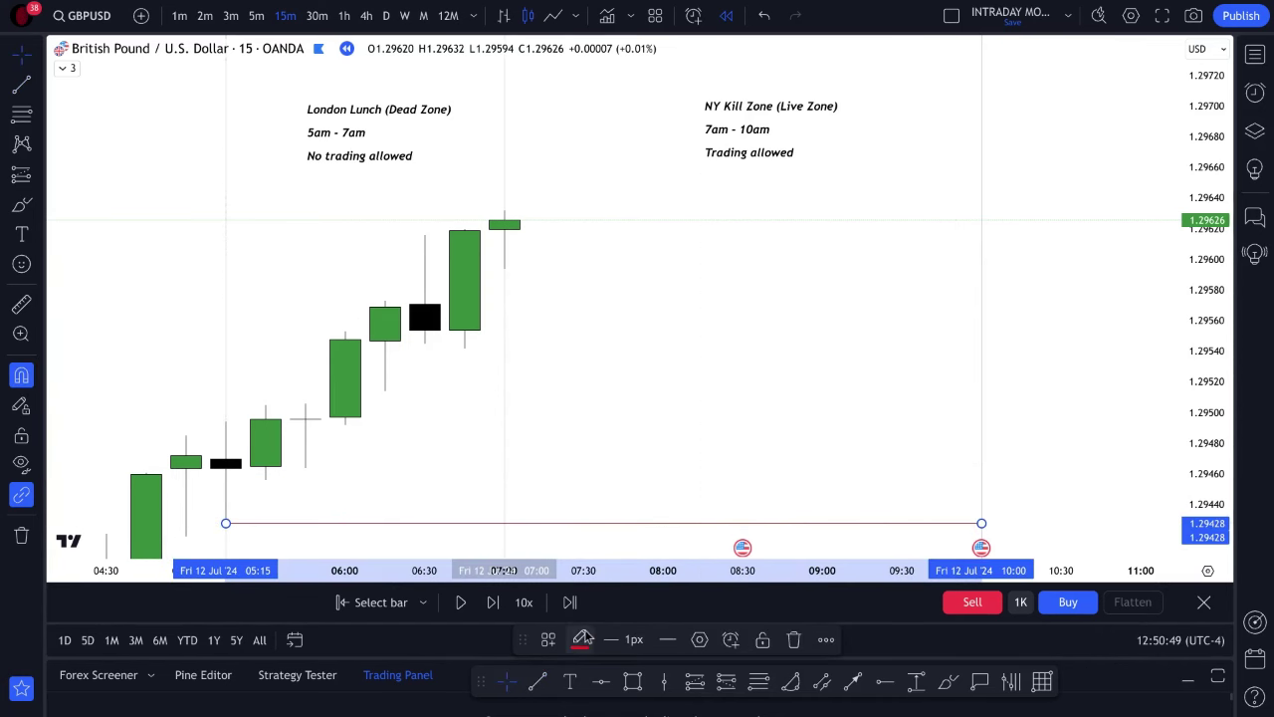
left_click(579, 639)
left_click(653, 651)
left_click(700, 389)
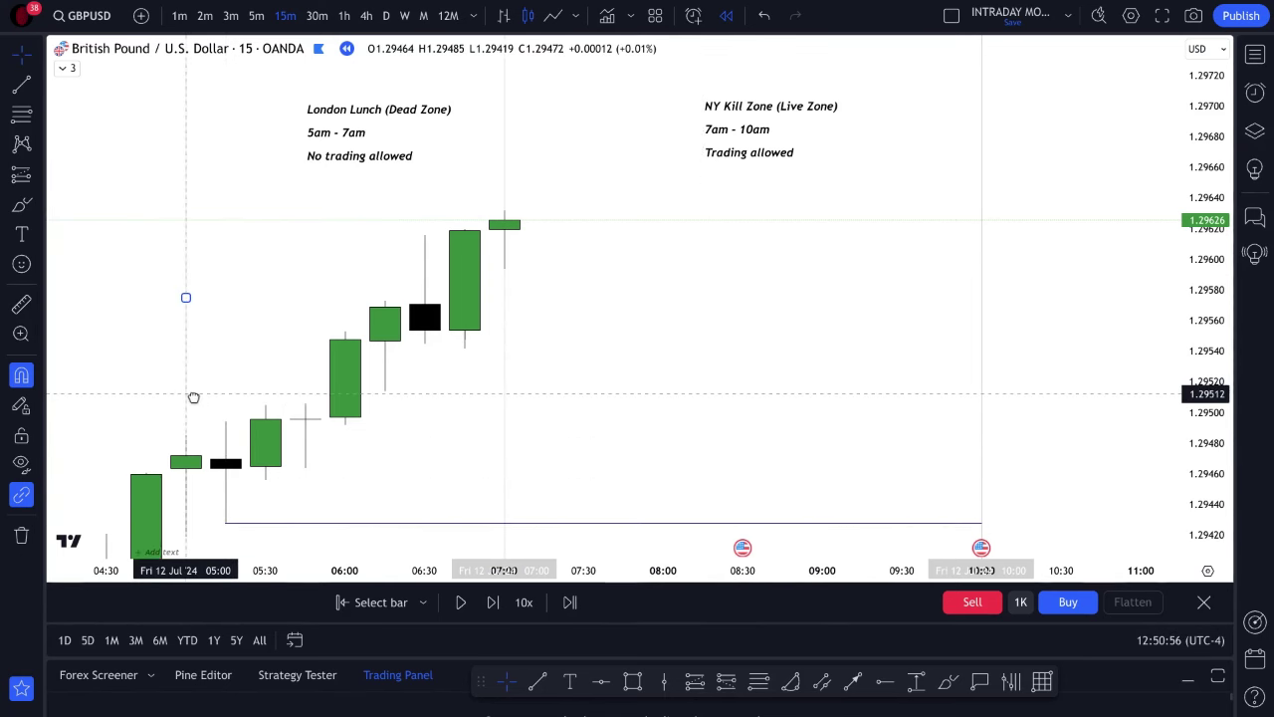
left_click_drag(206, 530, 188, 538)
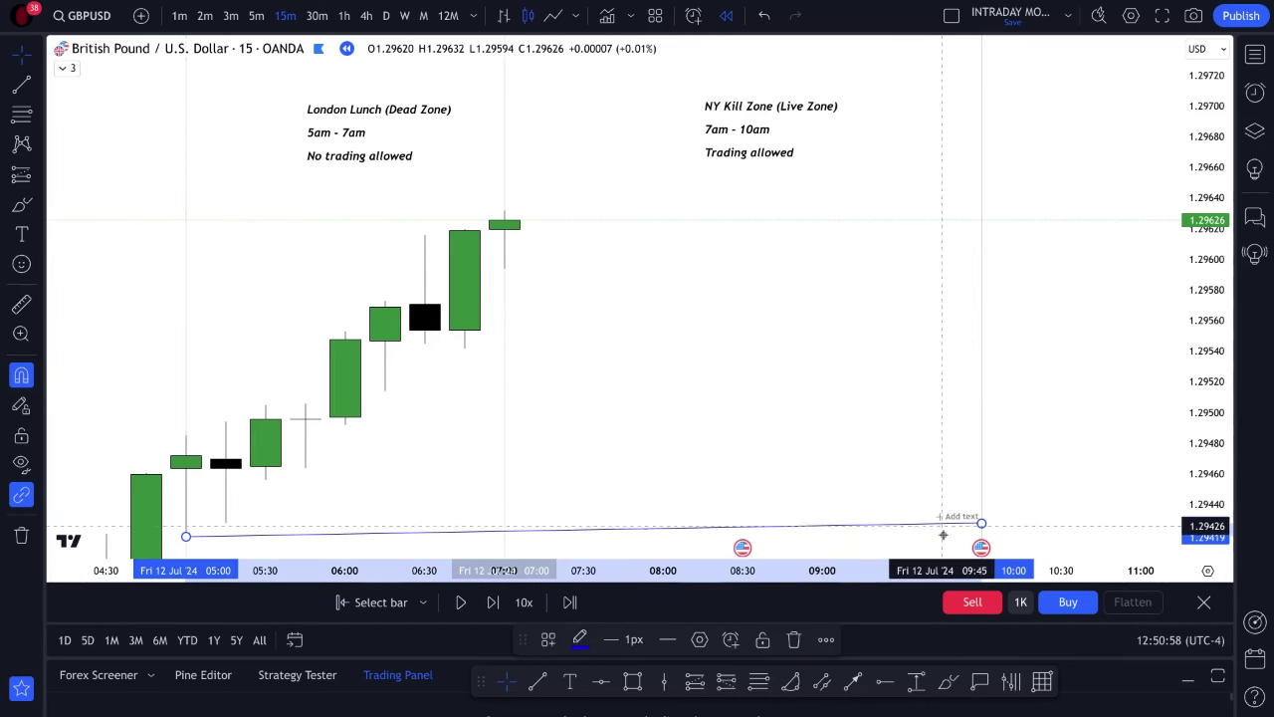
left_click_drag(981, 525, 982, 538)
left_click(896, 435)
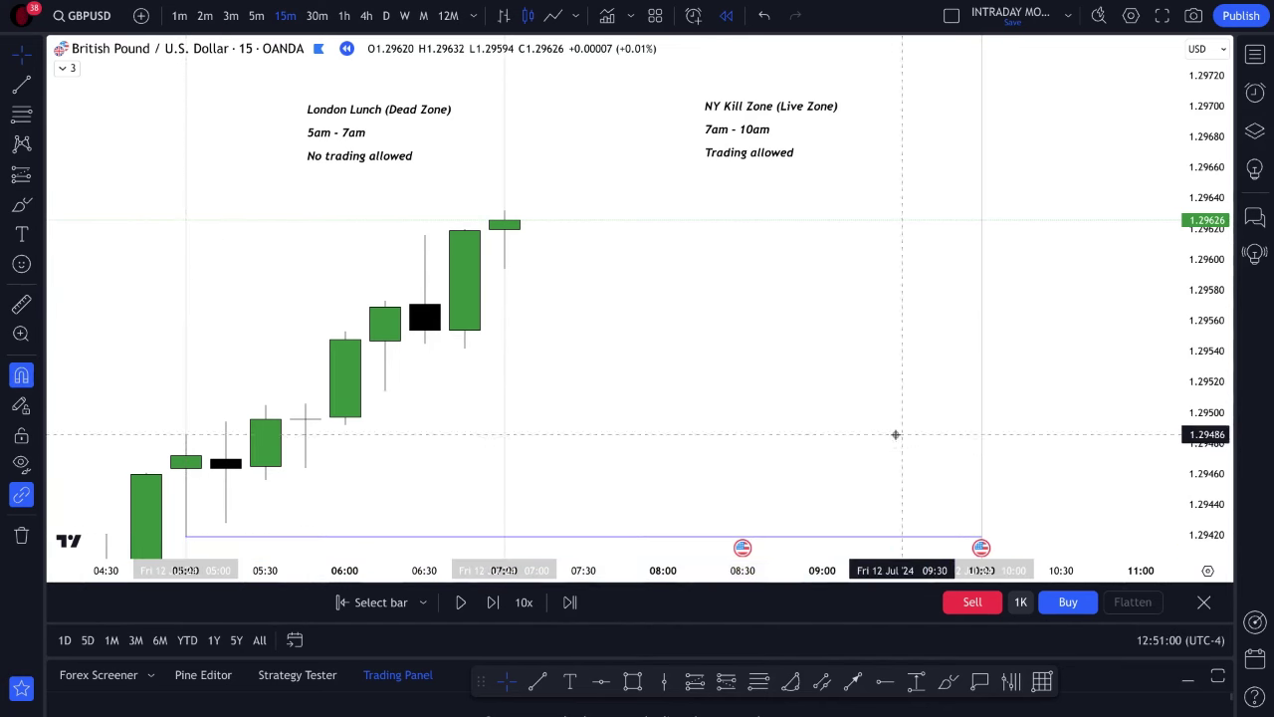
- Draw a red line from the 07:00 candle high at 1.29632 to 10:00
left_click(539, 684)
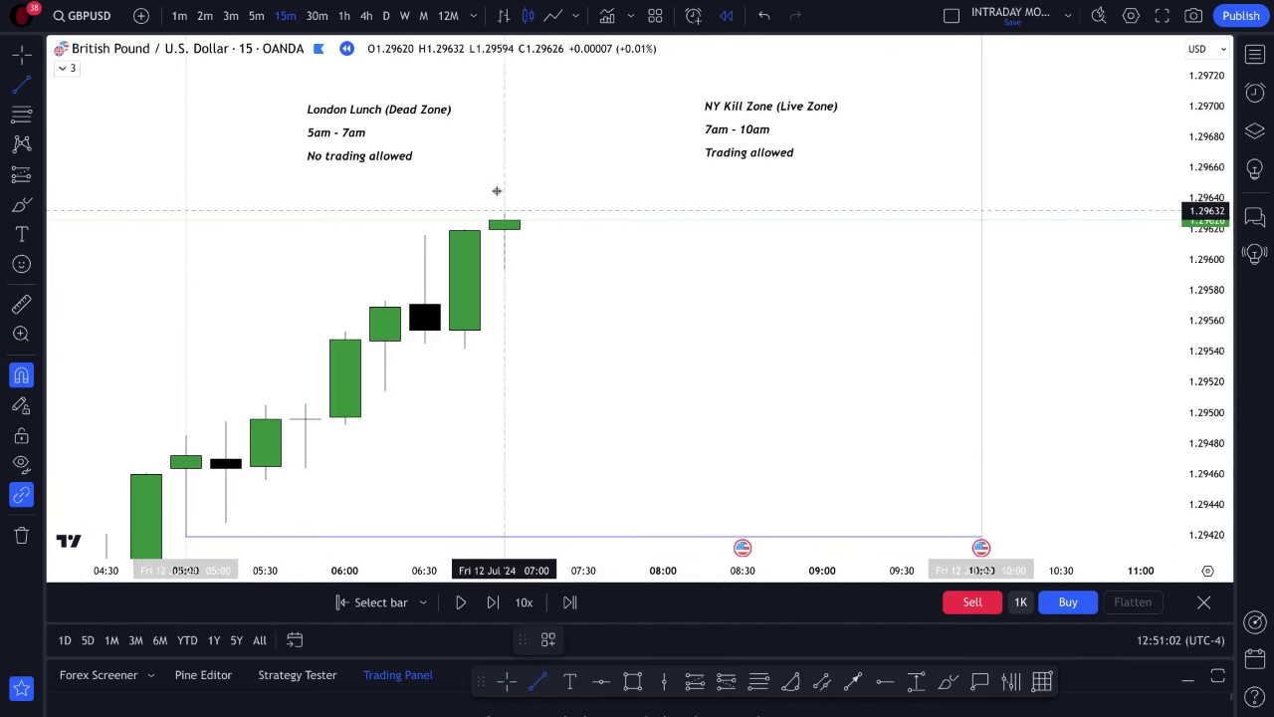
left_click(543, 212)
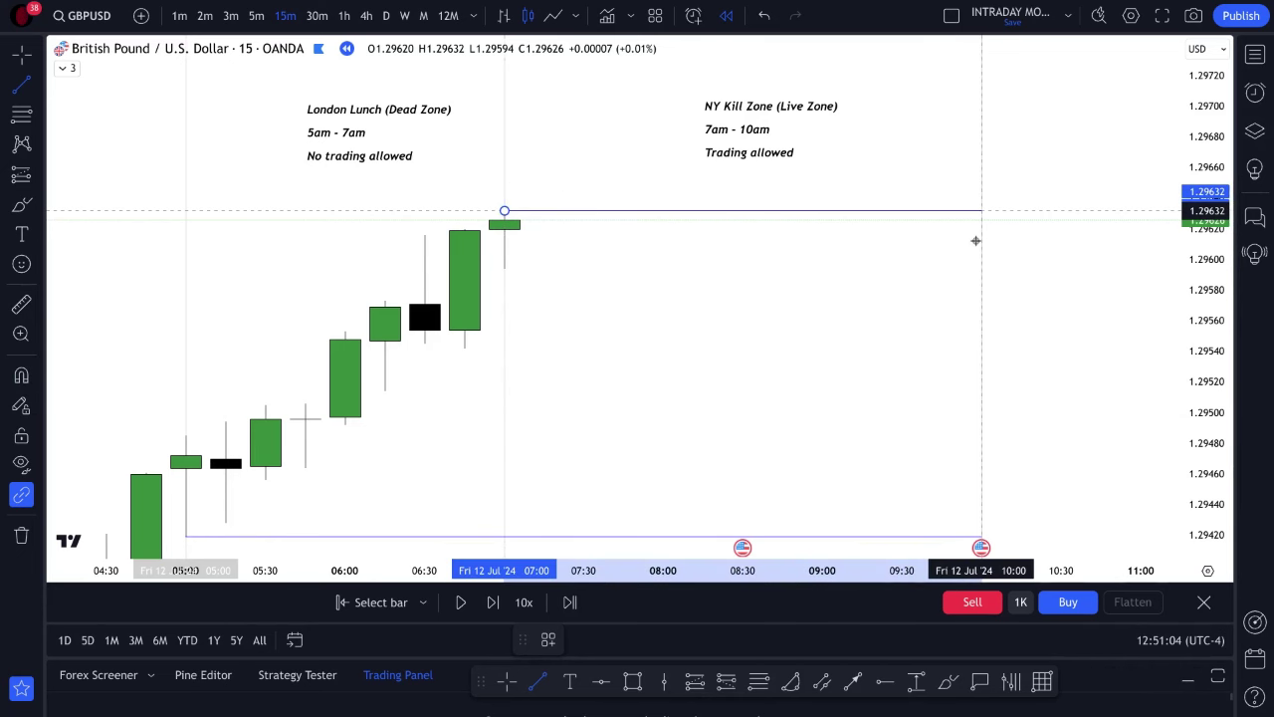
left_click(977, 239)
left_click(578, 639)
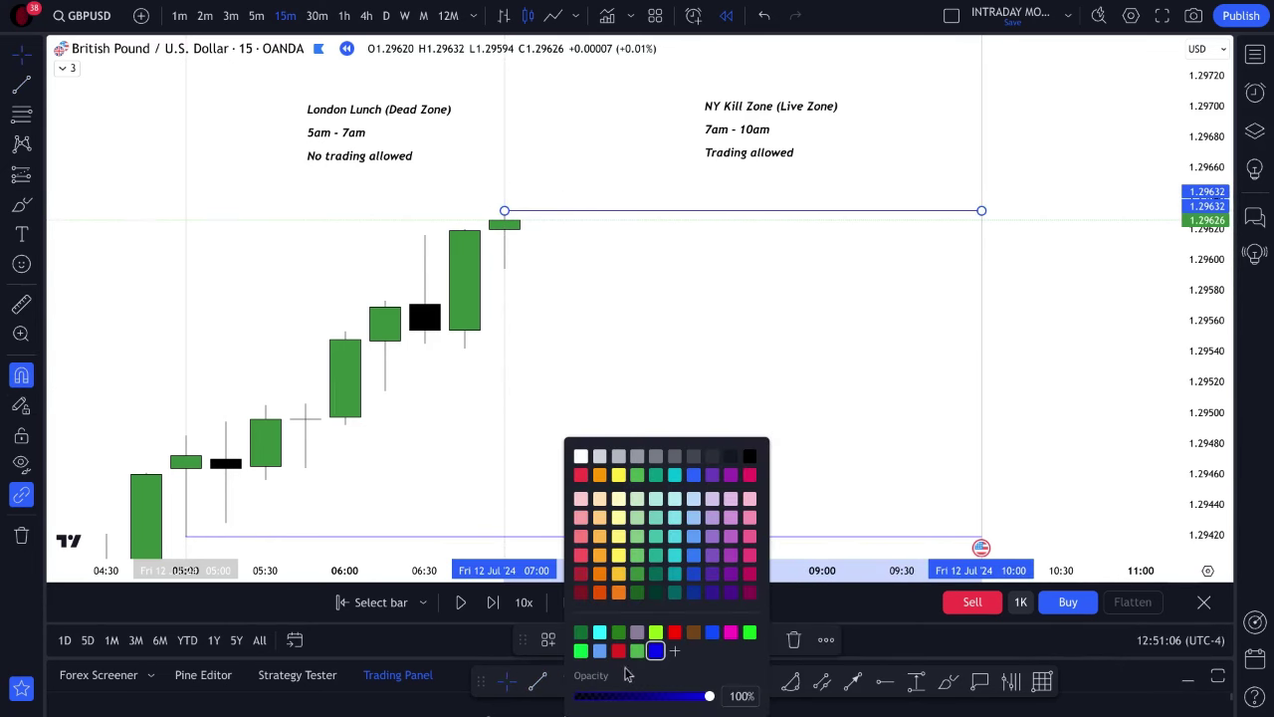
left_click(619, 652)
left_click(423, 288)
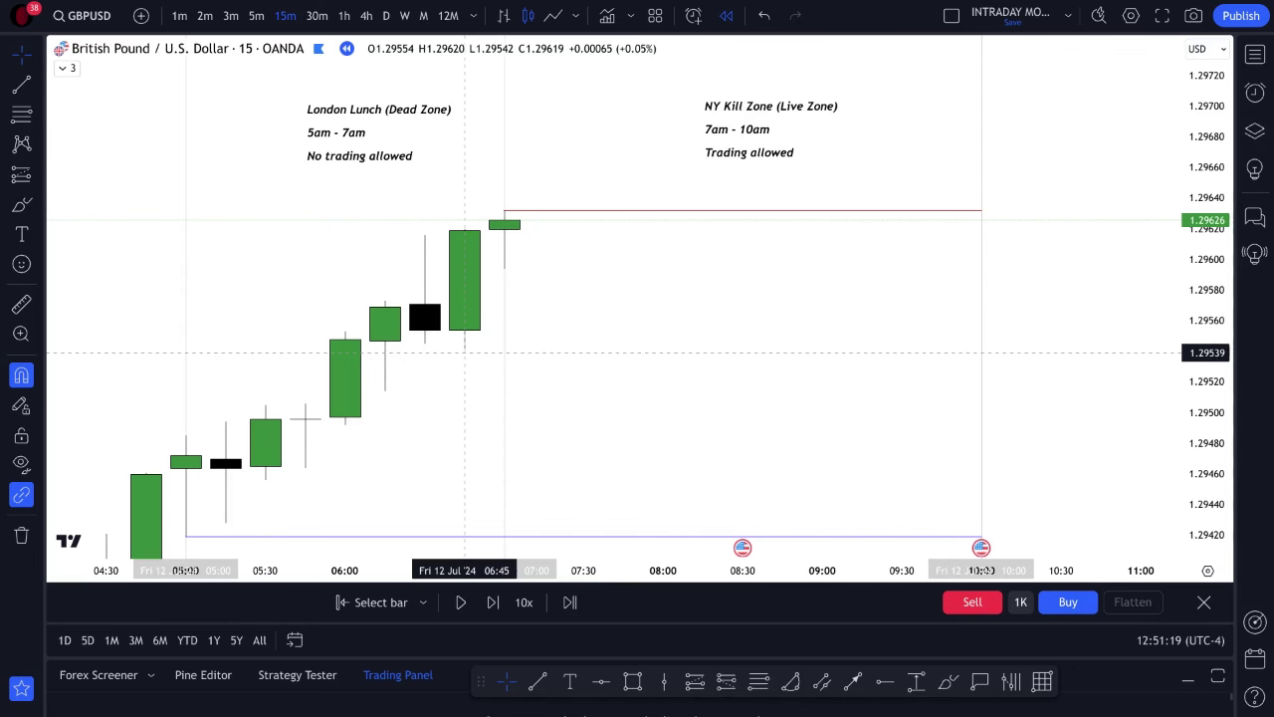
- Draw a black dashed line labelled NYO from the 07:00 open at 1.29620 to 10:00
left_click(539, 681)
left_click(505, 230)
left_click(978, 261)
left_click(585, 639)
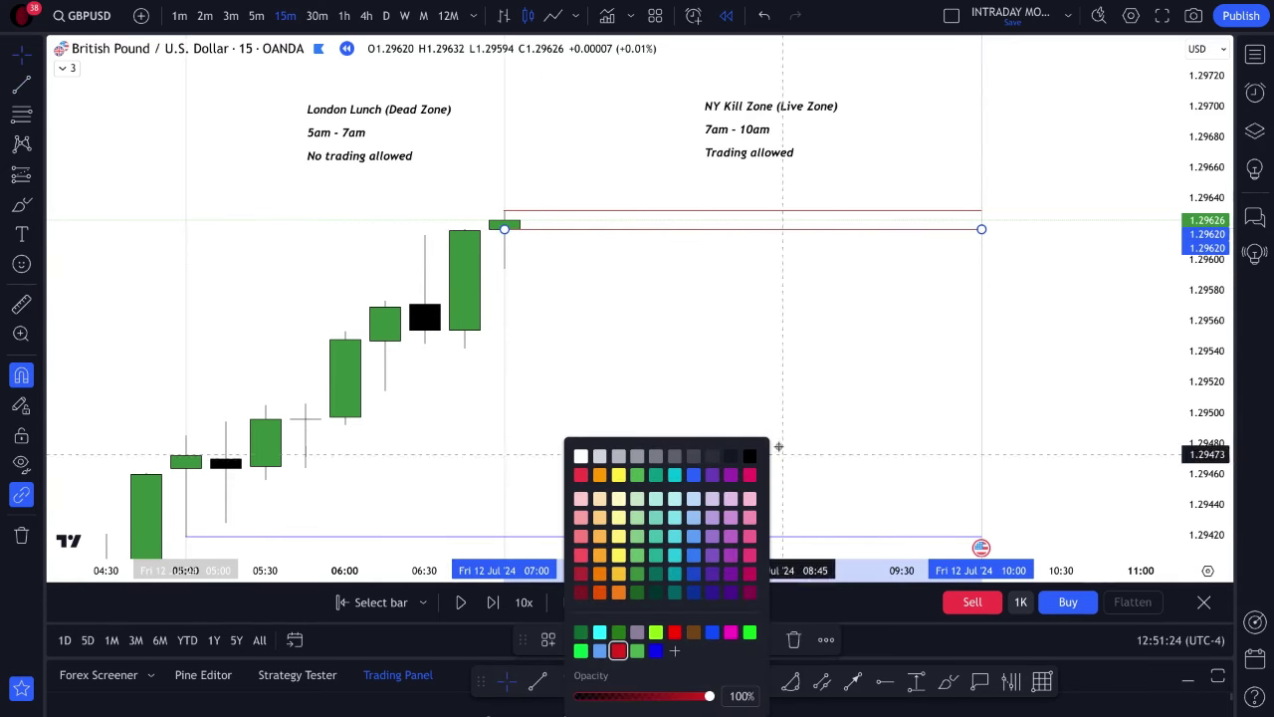
left_click(751, 456)
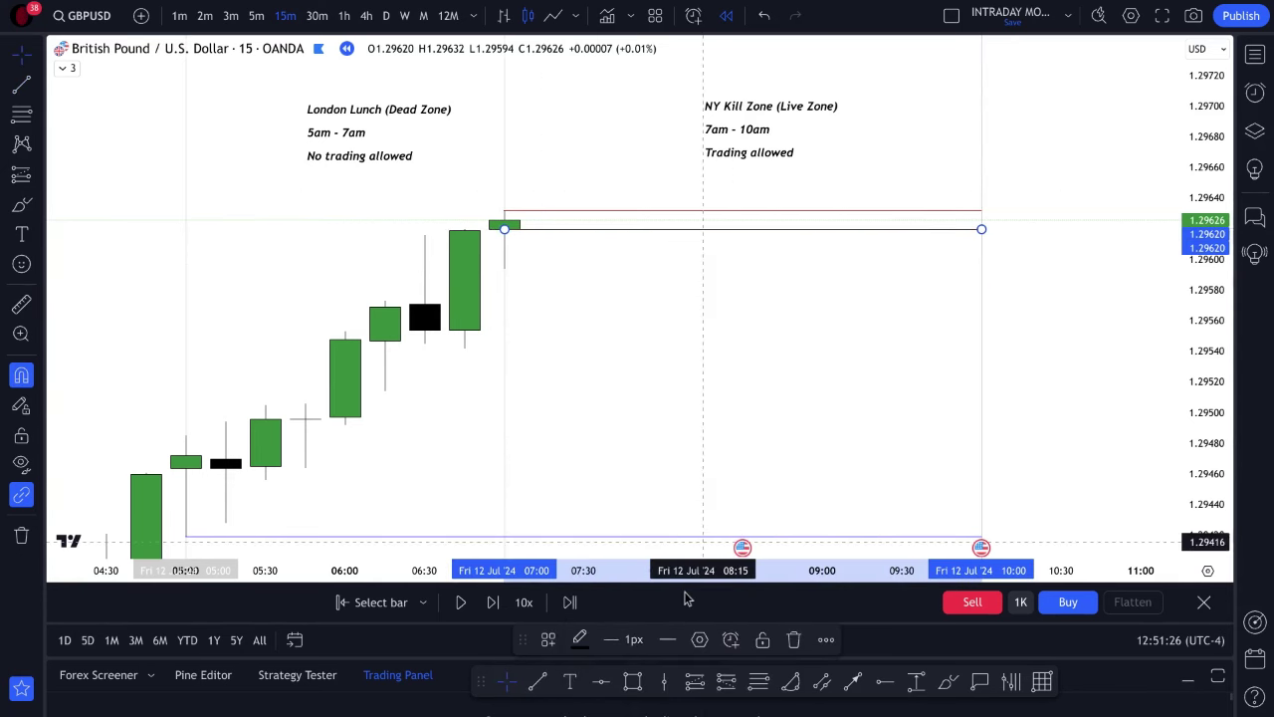
left_click(668, 639)
left_click(687, 666)
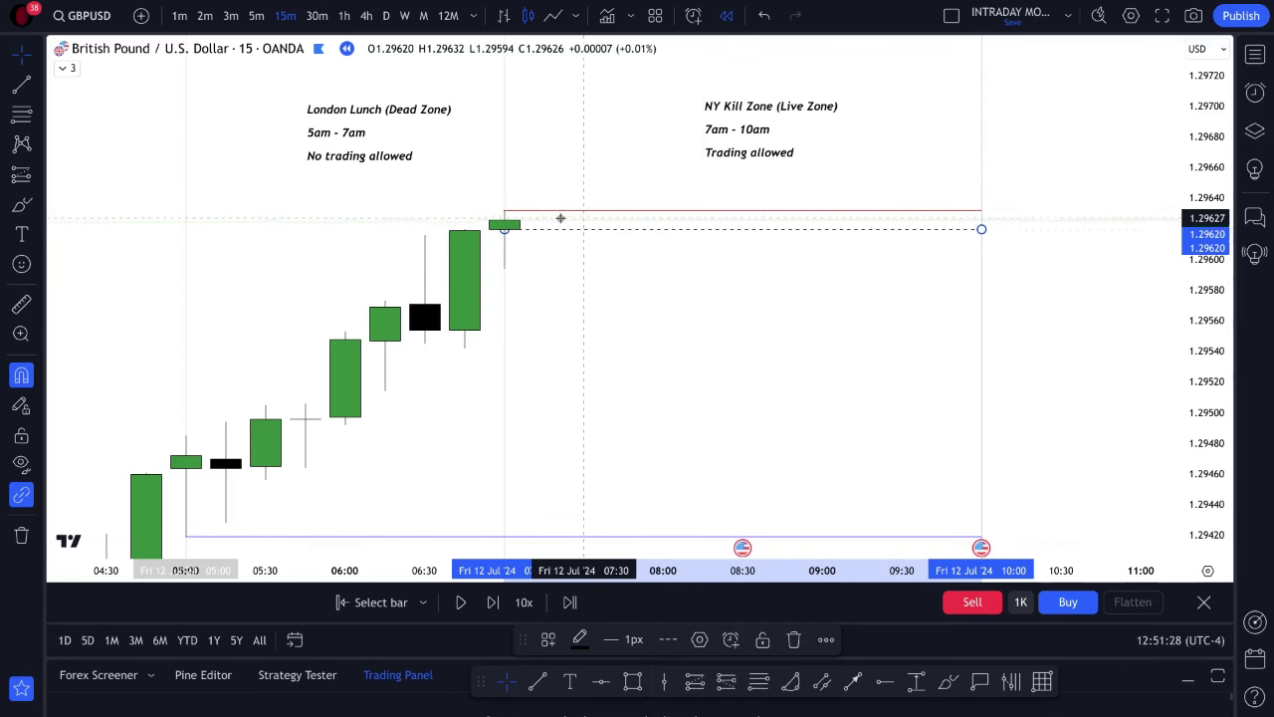
double_click(931, 230)
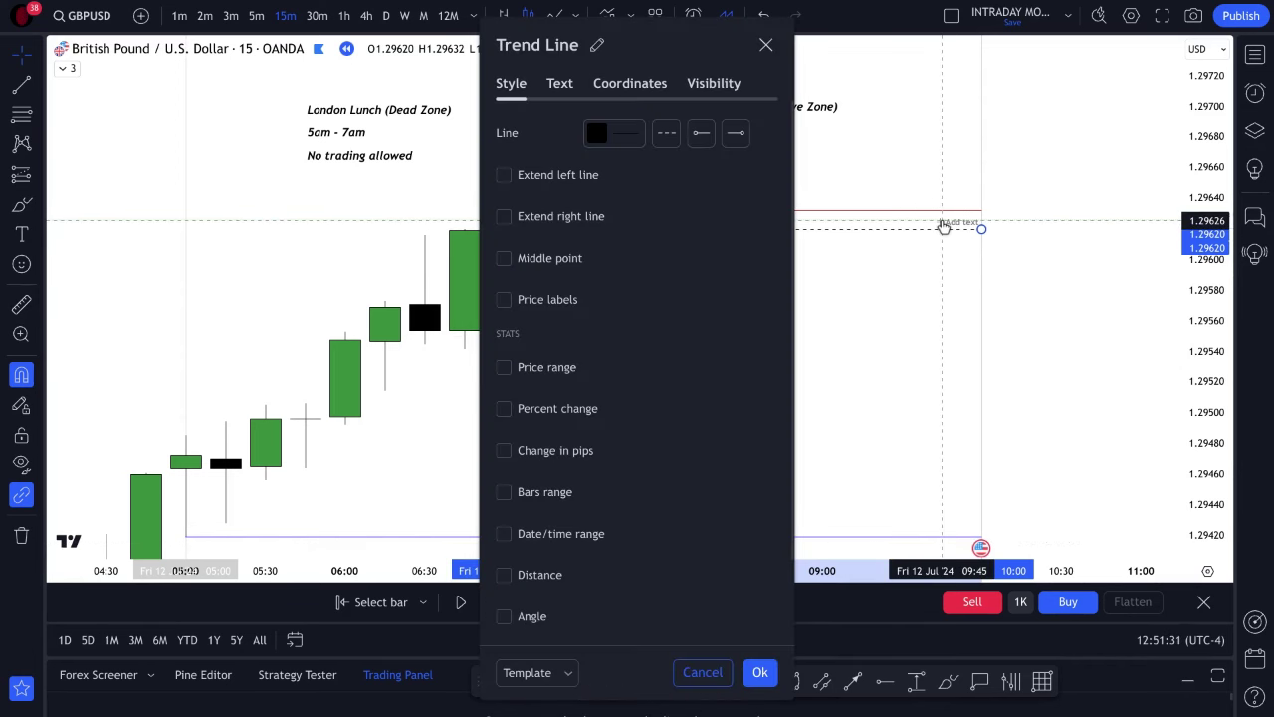
key("Escape")
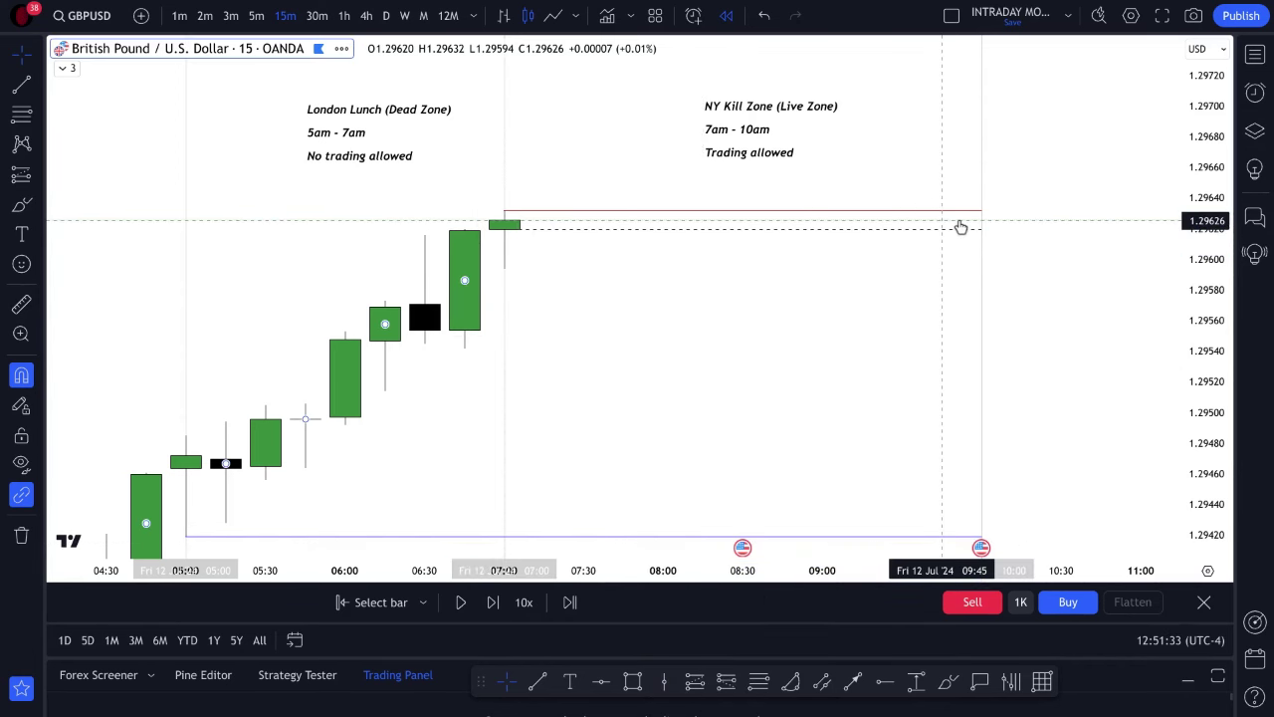
left_click(952, 228)
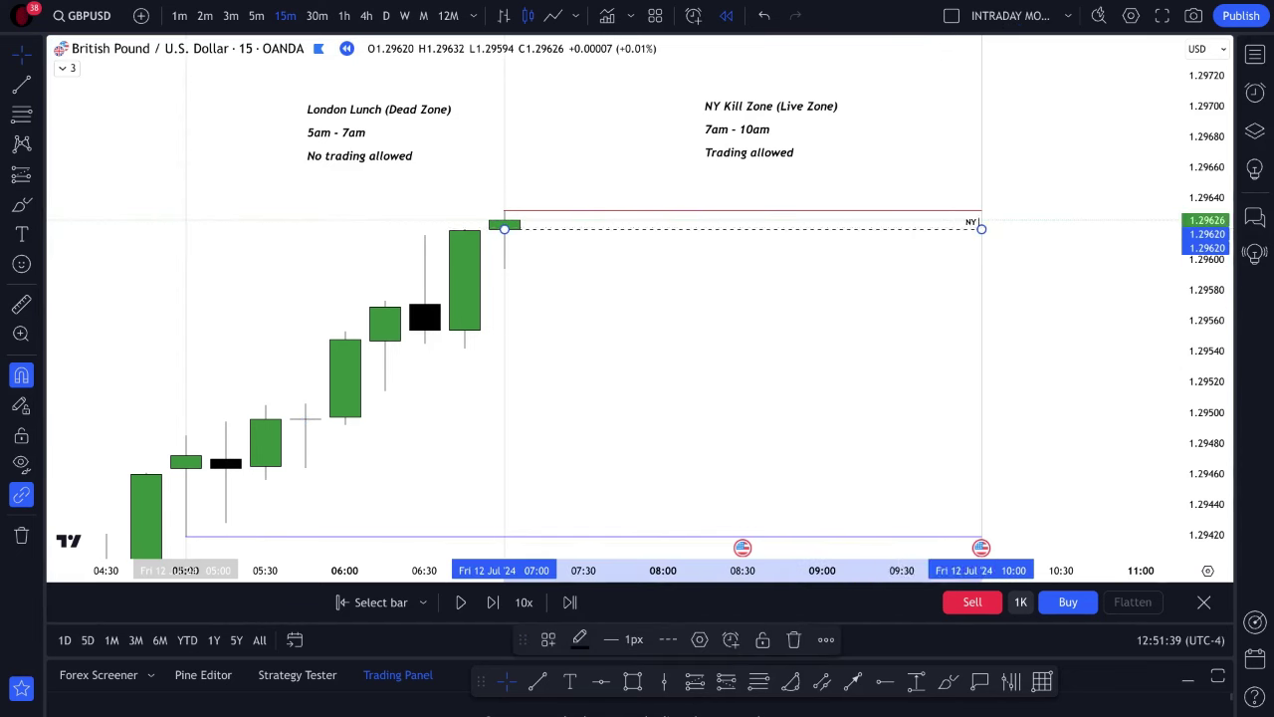
left_click(973, 278)
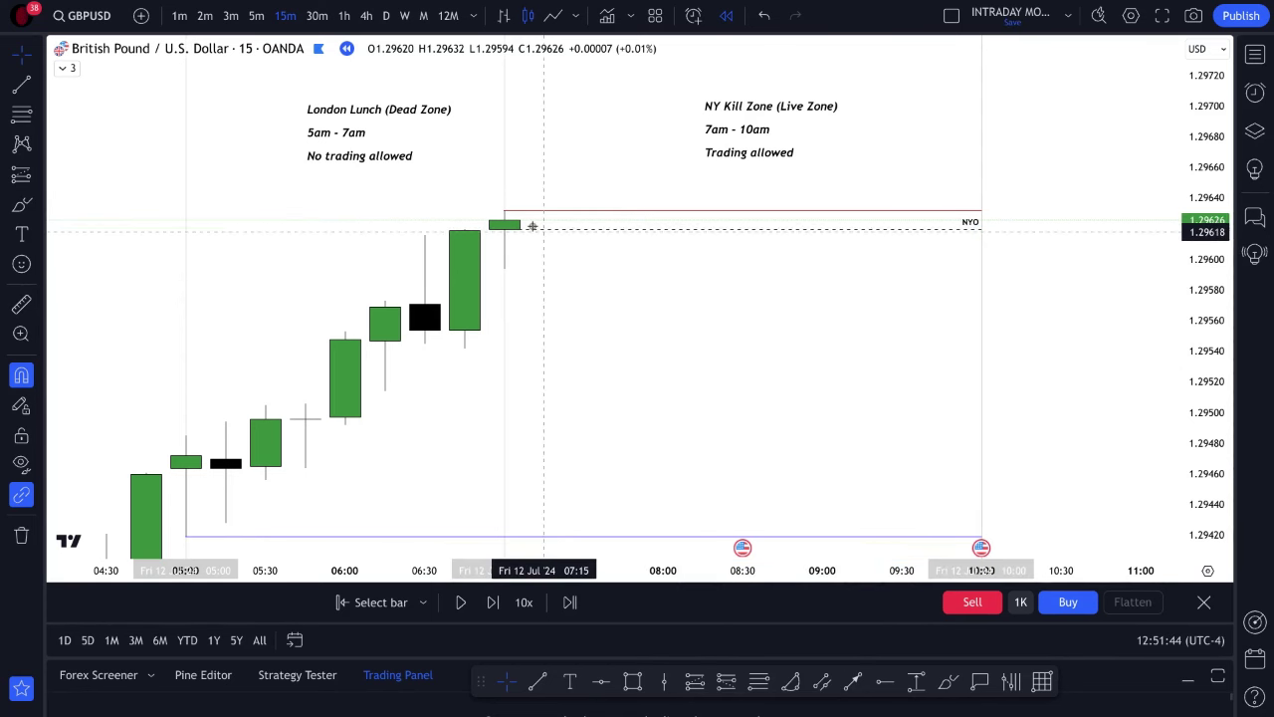
- Step the replay forward one bar to reveal the 07:15 candle
left_click(492, 604)
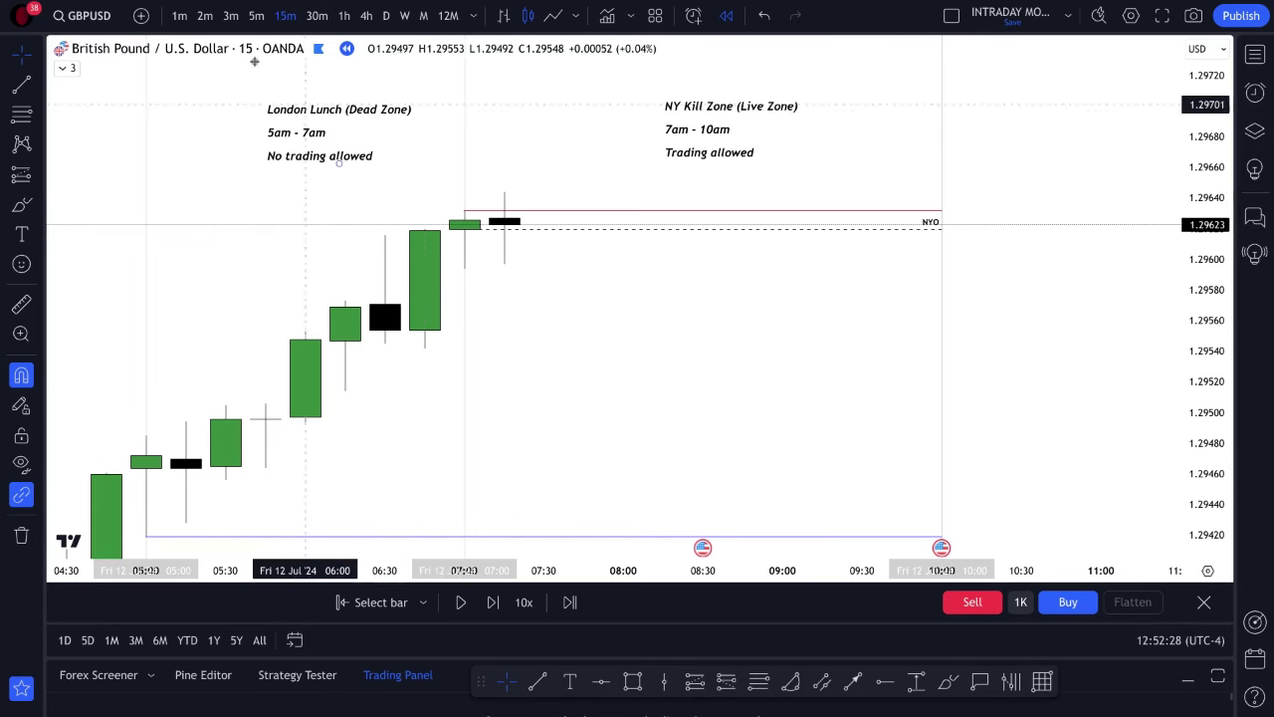
- Switch GBPUSD to 1-minute candles and pan toward the later bars
left_click(179, 15)
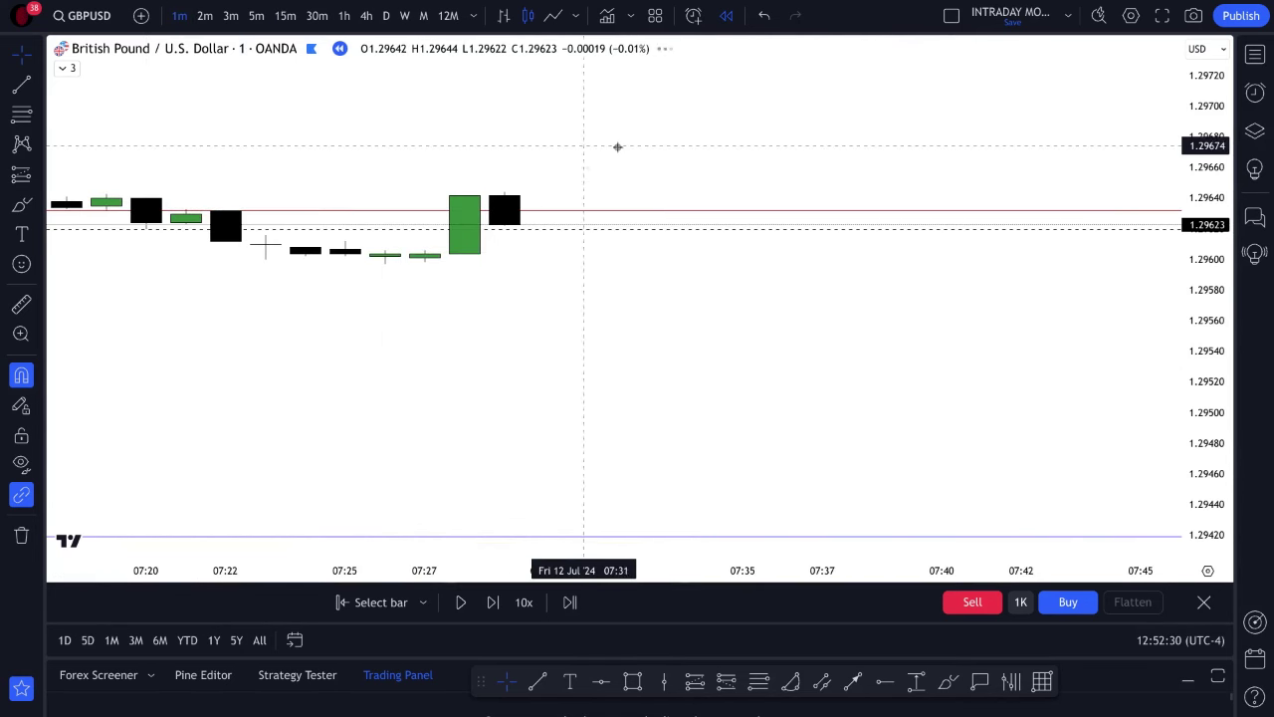
scroll(617, 145, "down", 4)
left_click_drag(673, 141, 820, 180)
scroll(820, 200, "down", 3)
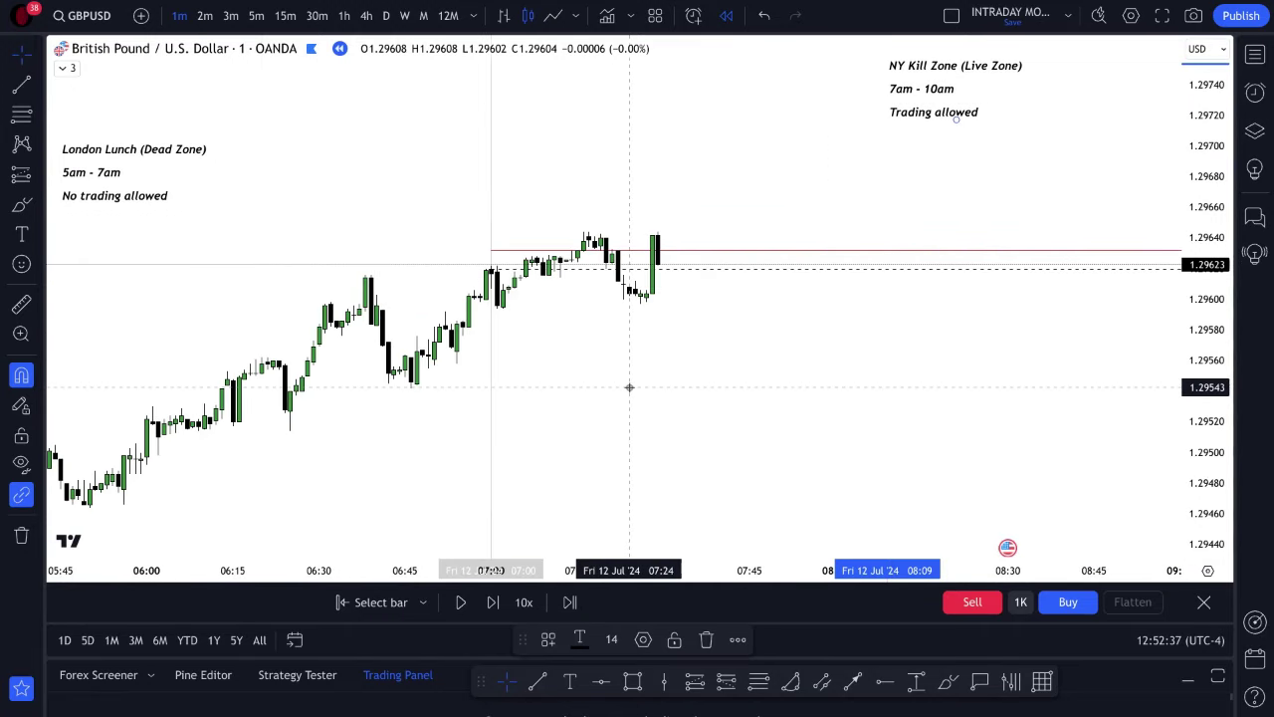
left_click_drag(629, 388, 600, 412)
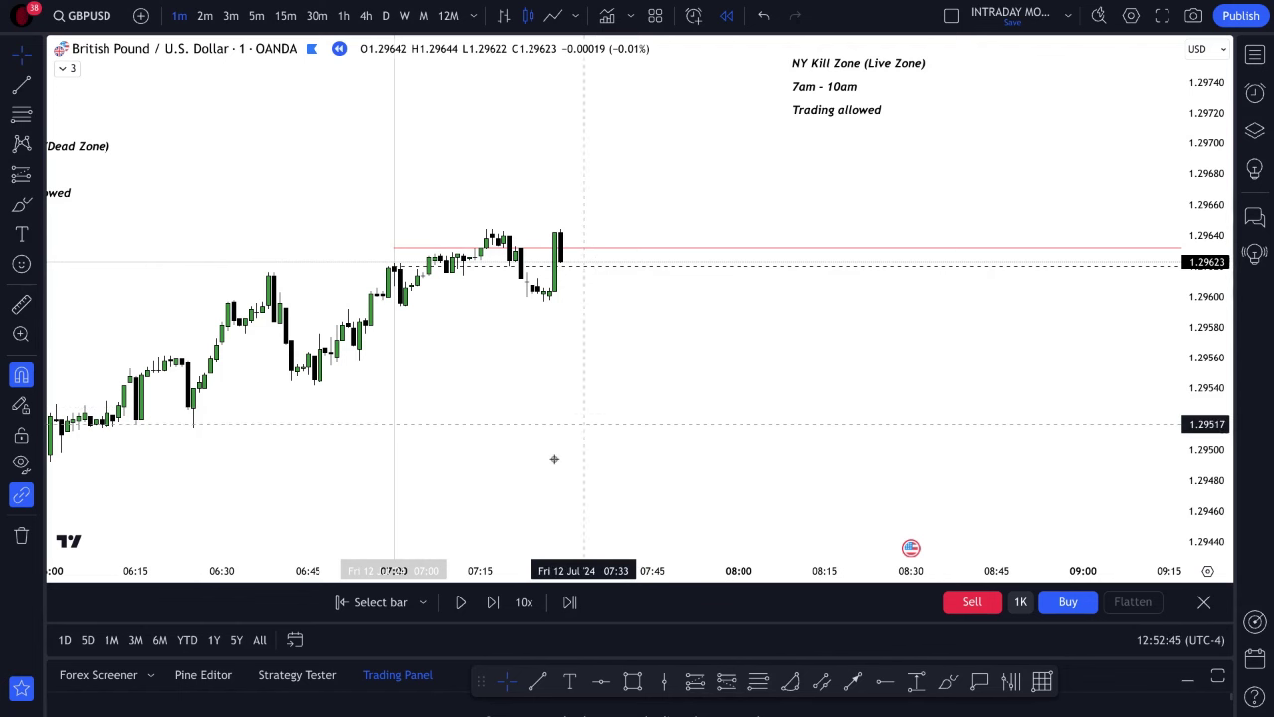
- Restart the replay from a bar near 07:20 and zoom in, leaving space on the right
left_click(371, 602)
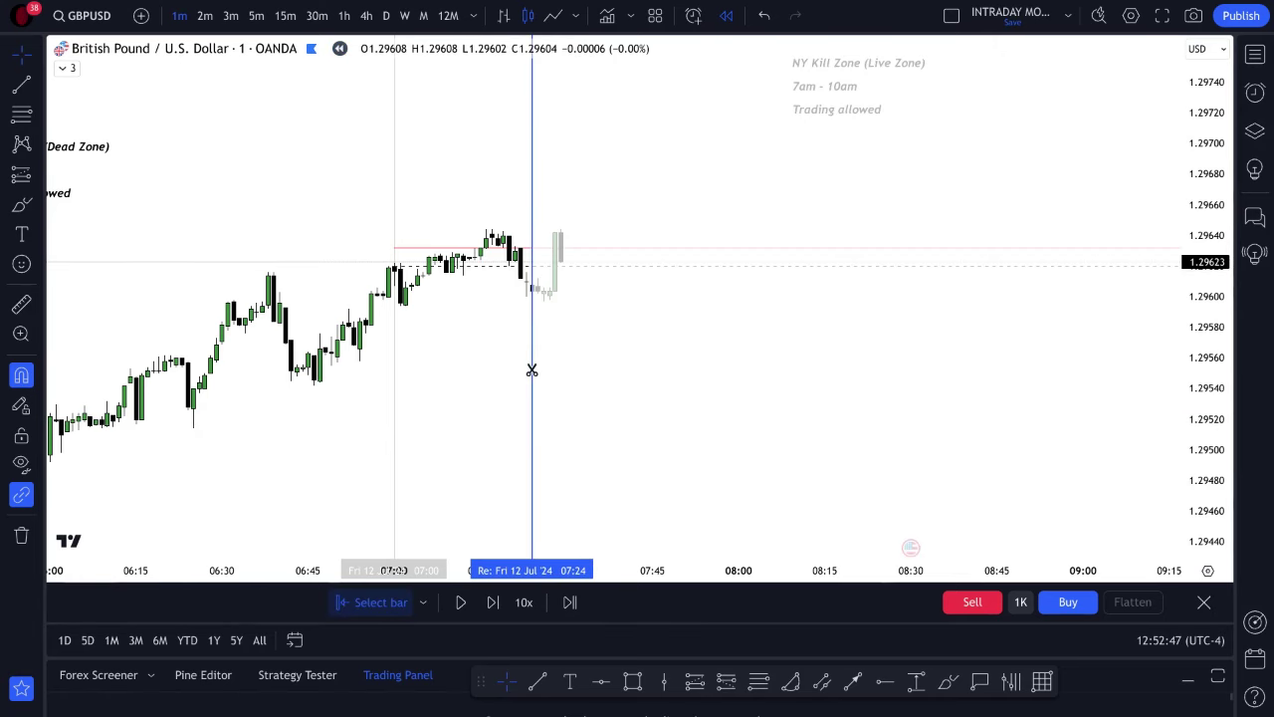
left_click(532, 370)
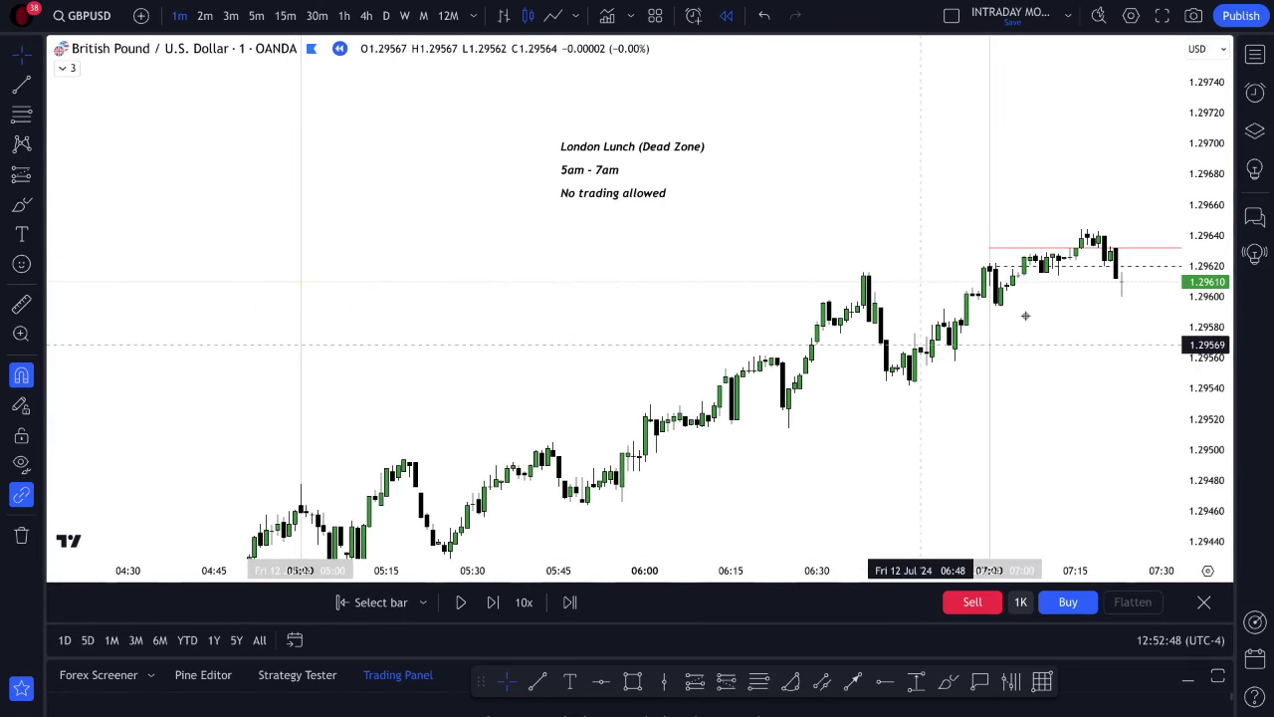
scroll(1104, 290, "up", 3)
scroll(1105, 296, "up", 3)
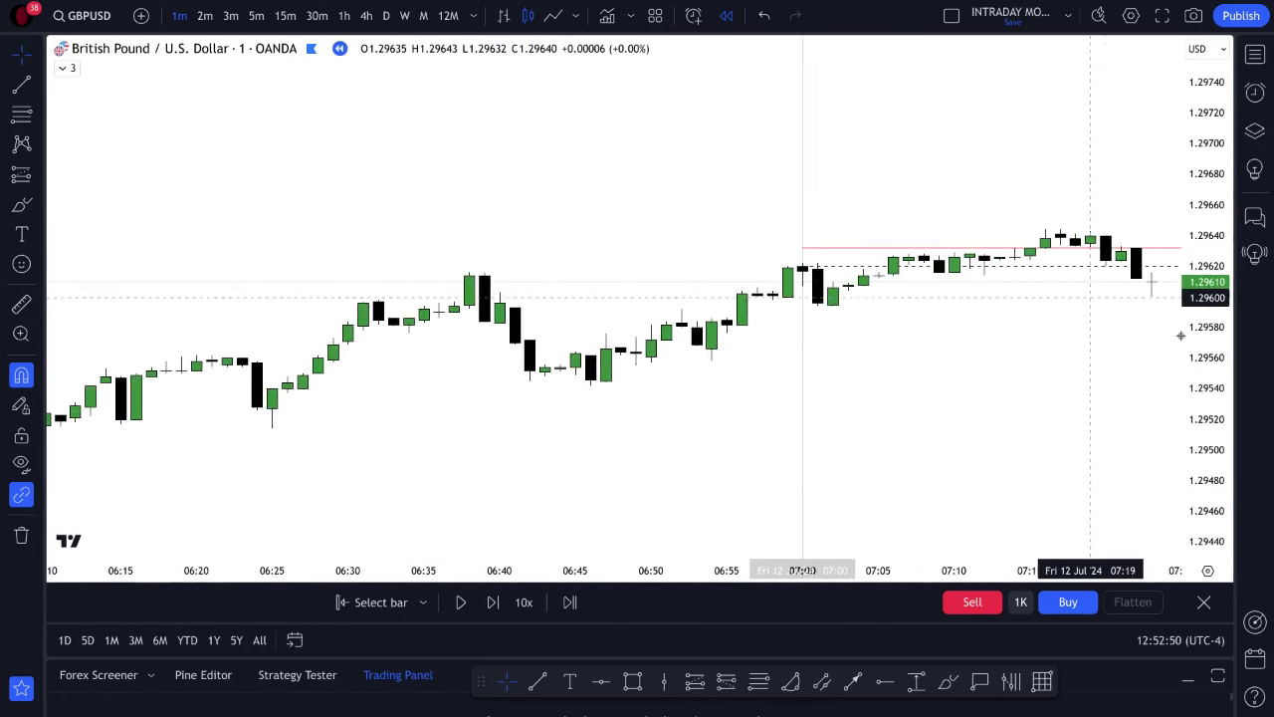
left_click_drag(1026, 299, 754, 293)
scroll(809, 454, "up", 3)
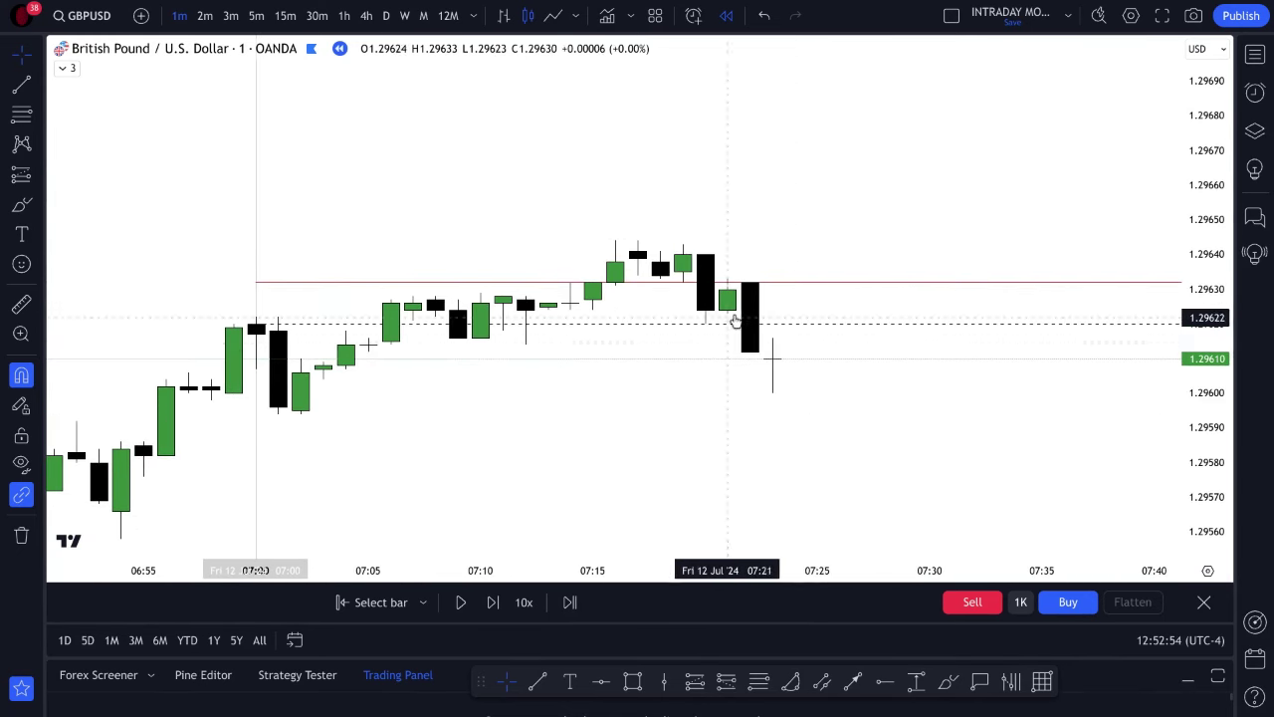
- Draw a wide orange box over the latest candles around 1.29616–1.29623
left_click(634, 681)
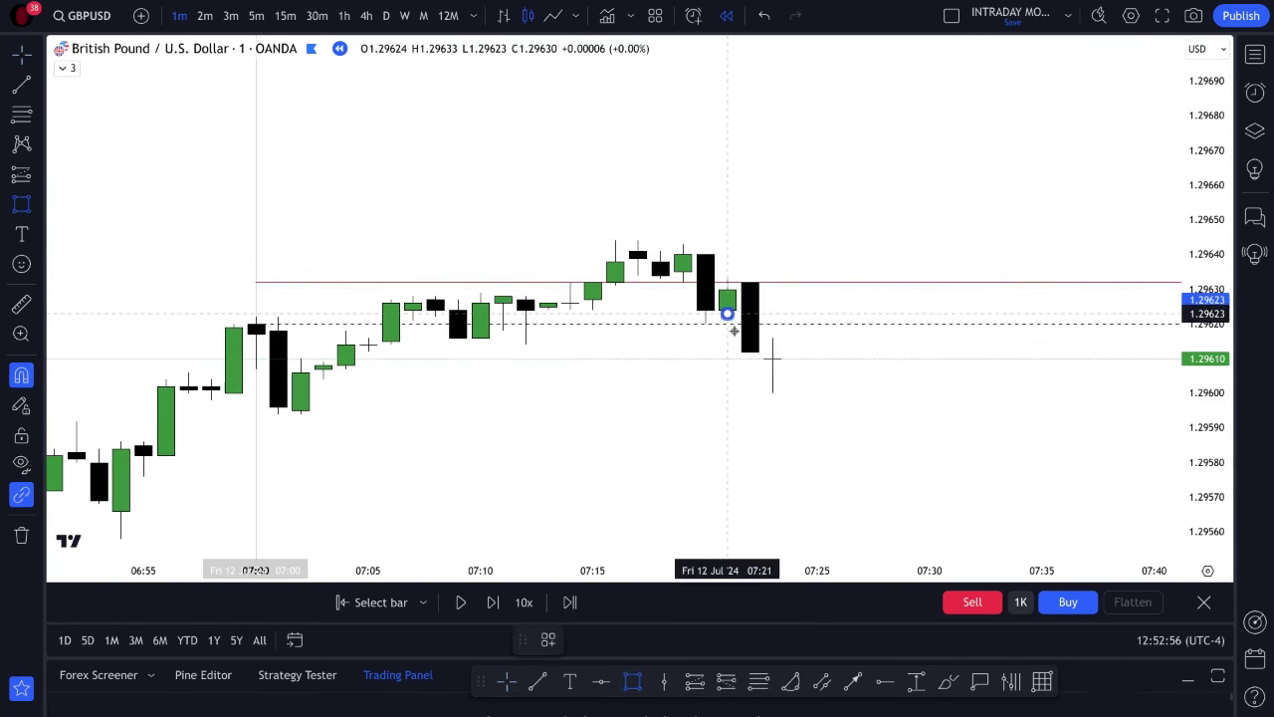
mouse_move(728, 314)
left_mouse_down()
mouse_move(772, 339)
mouse_move(862, 325)
left_mouse_up()
left_click(899, 434)
left_click(863, 339)
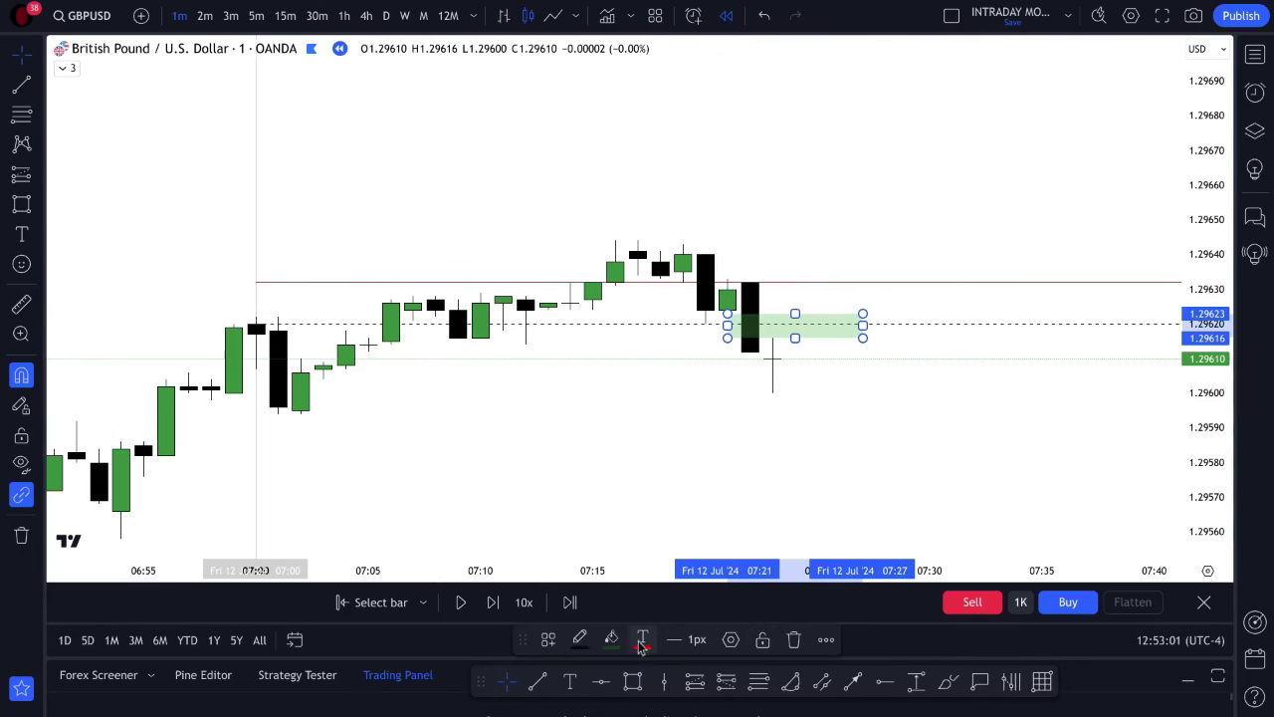
left_click(612, 639)
left_click(650, 593)
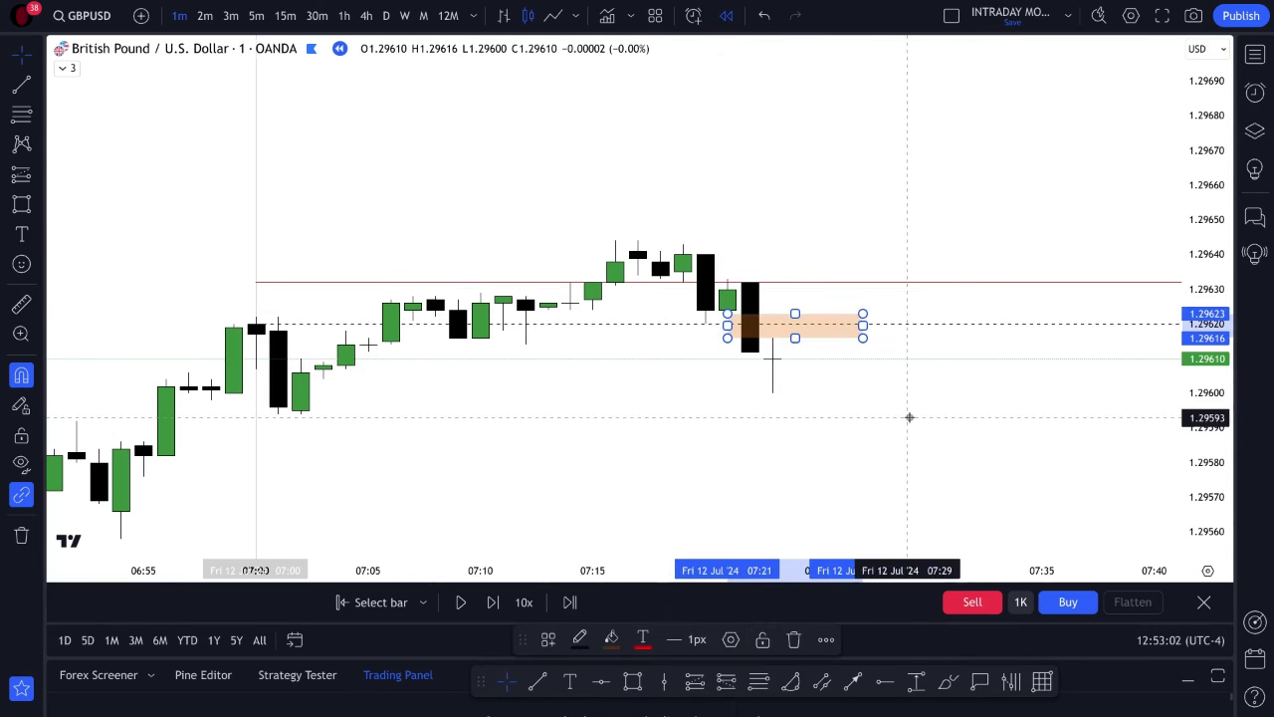
left_click(907, 418)
- Draw a solid 3px horizontal line at 1.29620 across the box
left_click(541, 681)
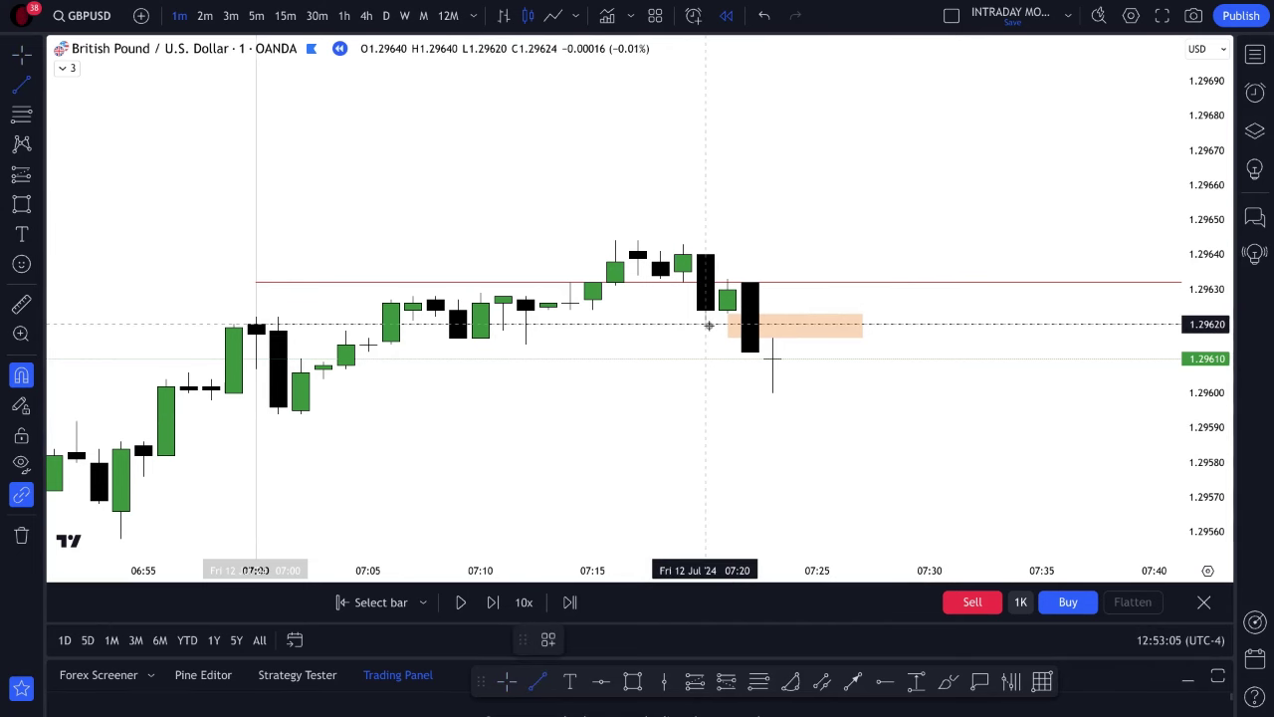
left_click(706, 325)
left_click(817, 324)
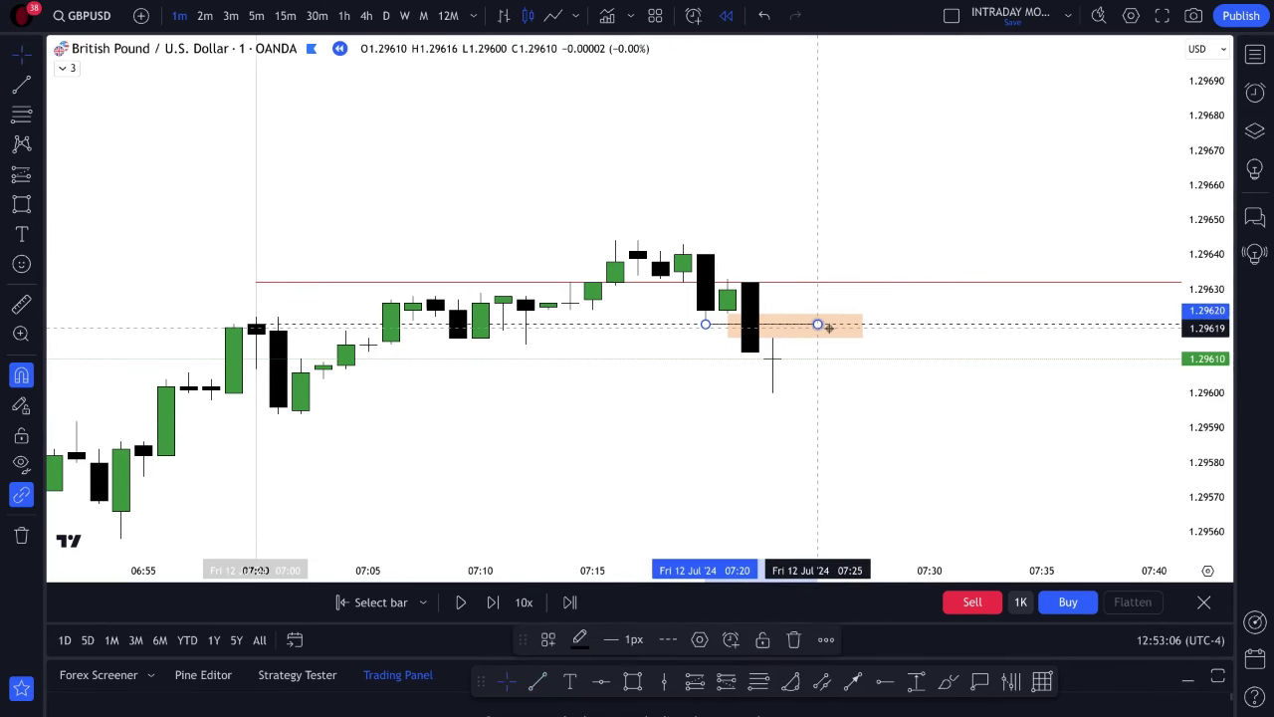
left_click(683, 637)
left_click(697, 647)
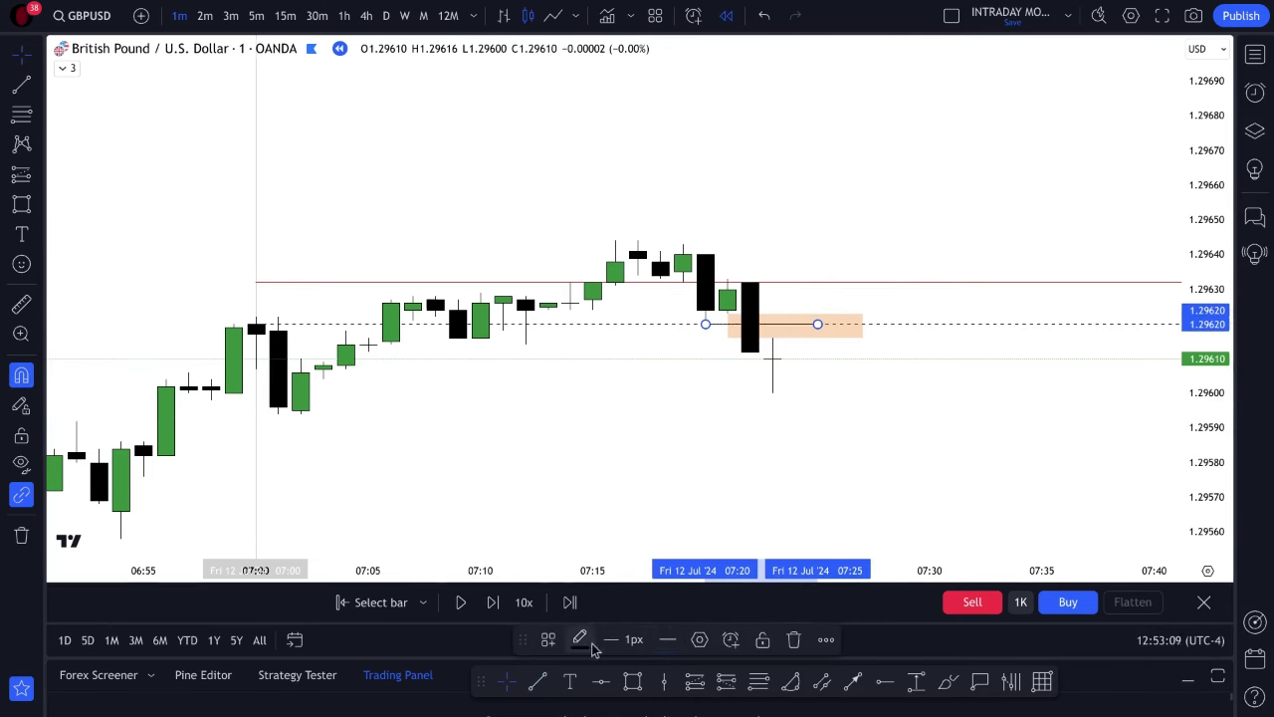
left_click(629, 640)
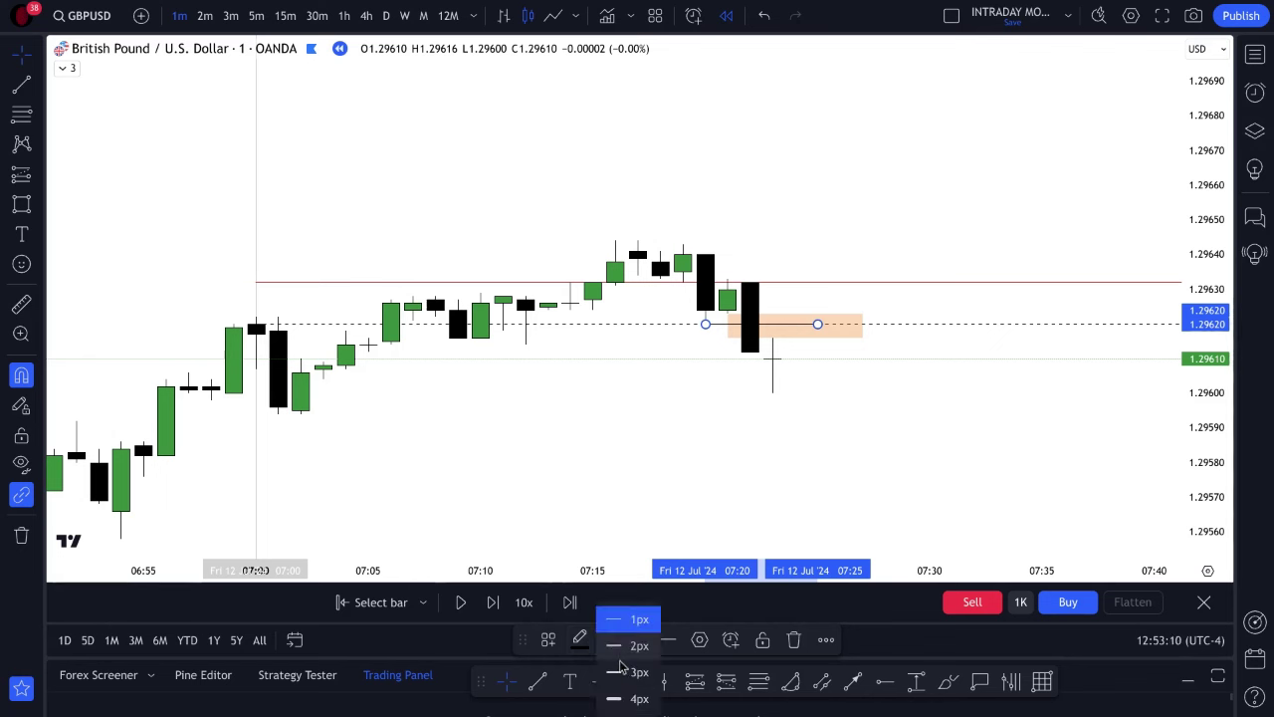
left_click(623, 670)
left_click(660, 475)
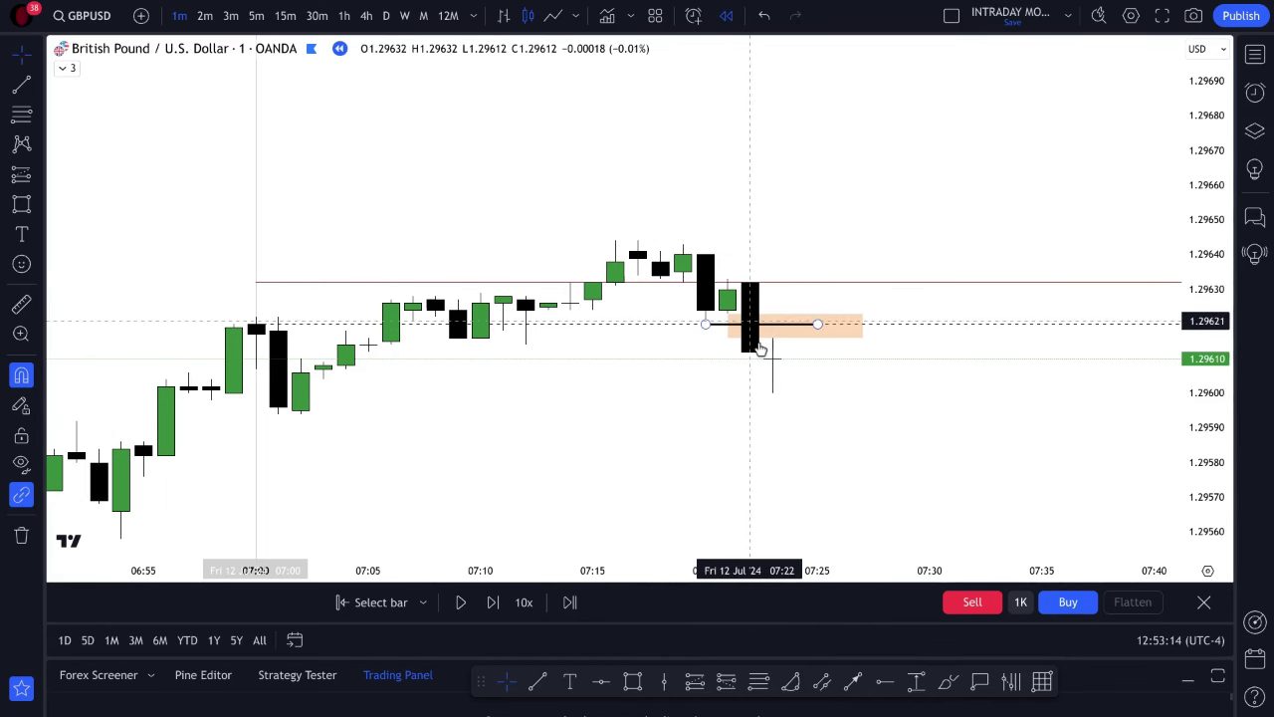
- Zoom out to show the morning through 10:00 and pull the NYO line's left end toward the orange box
scroll(936, 393, "down", 1)
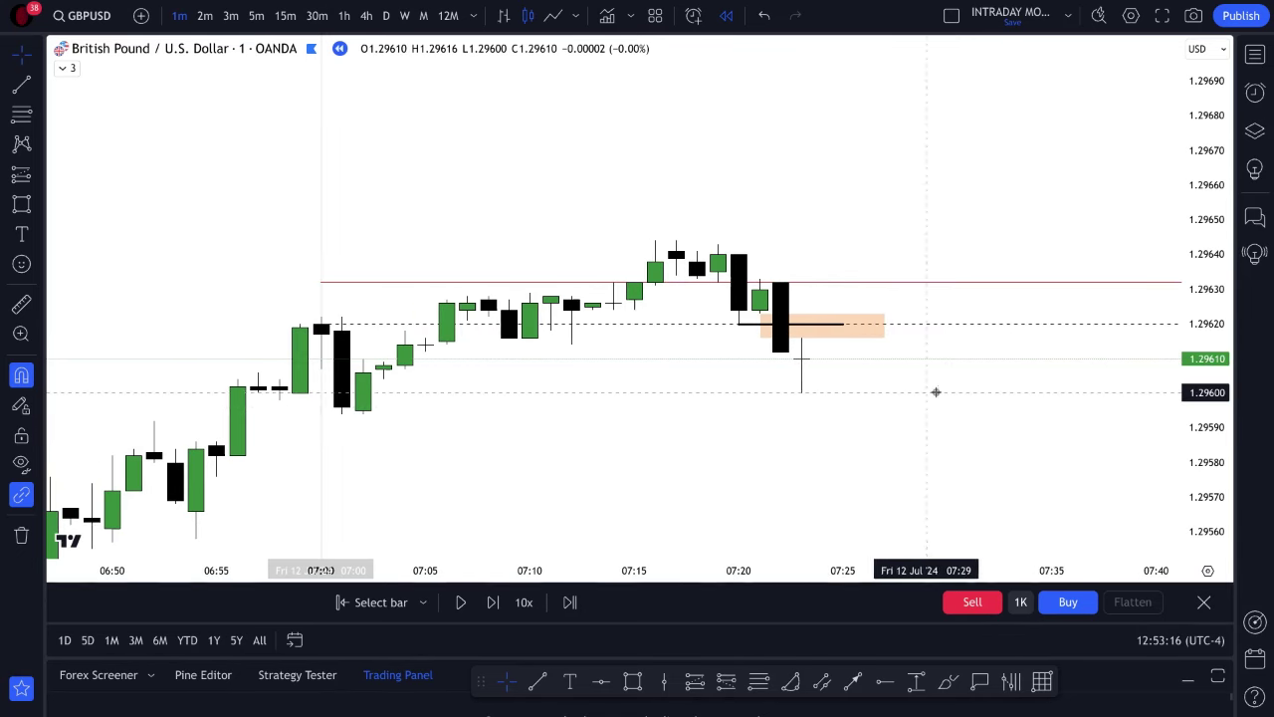
scroll(899, 409, "right", 5)
scroll(1026, 410, "down", 2)
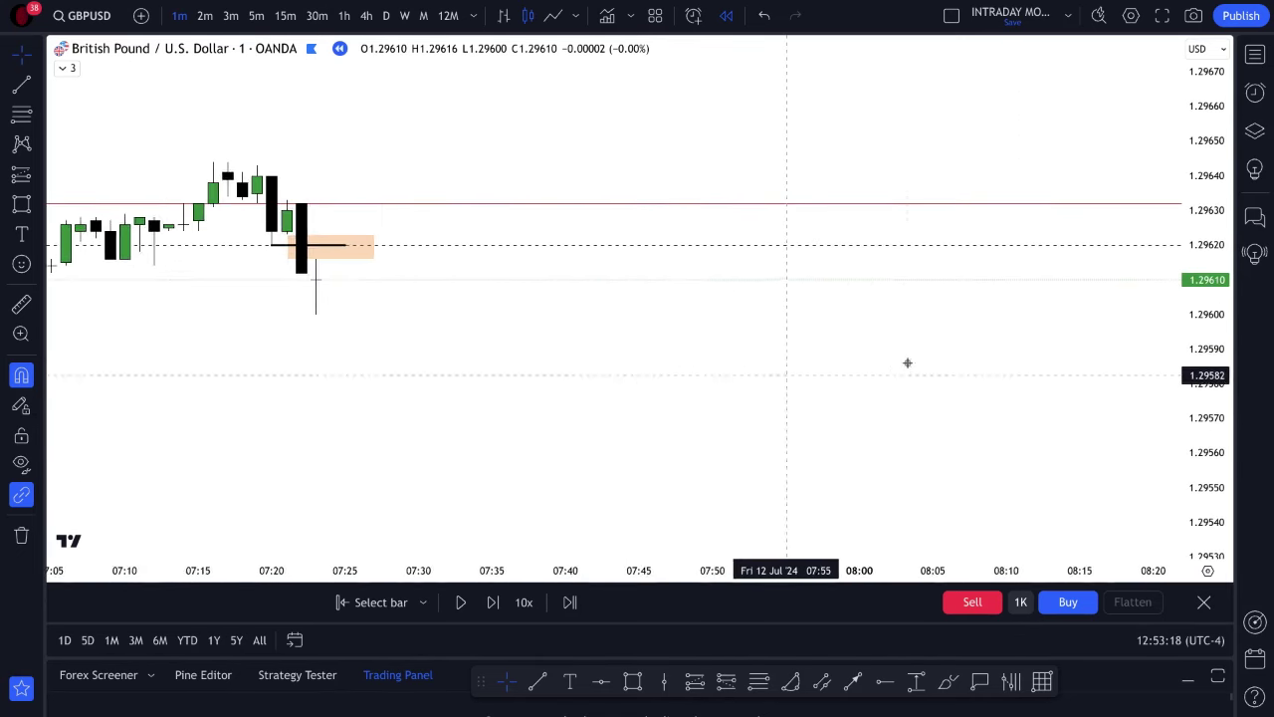
scroll(907, 362, "down", 3)
left_click_drag(984, 372, 548, 364)
scroll(879, 316, "down", 2)
left_click_drag(879, 315, 605, 375)
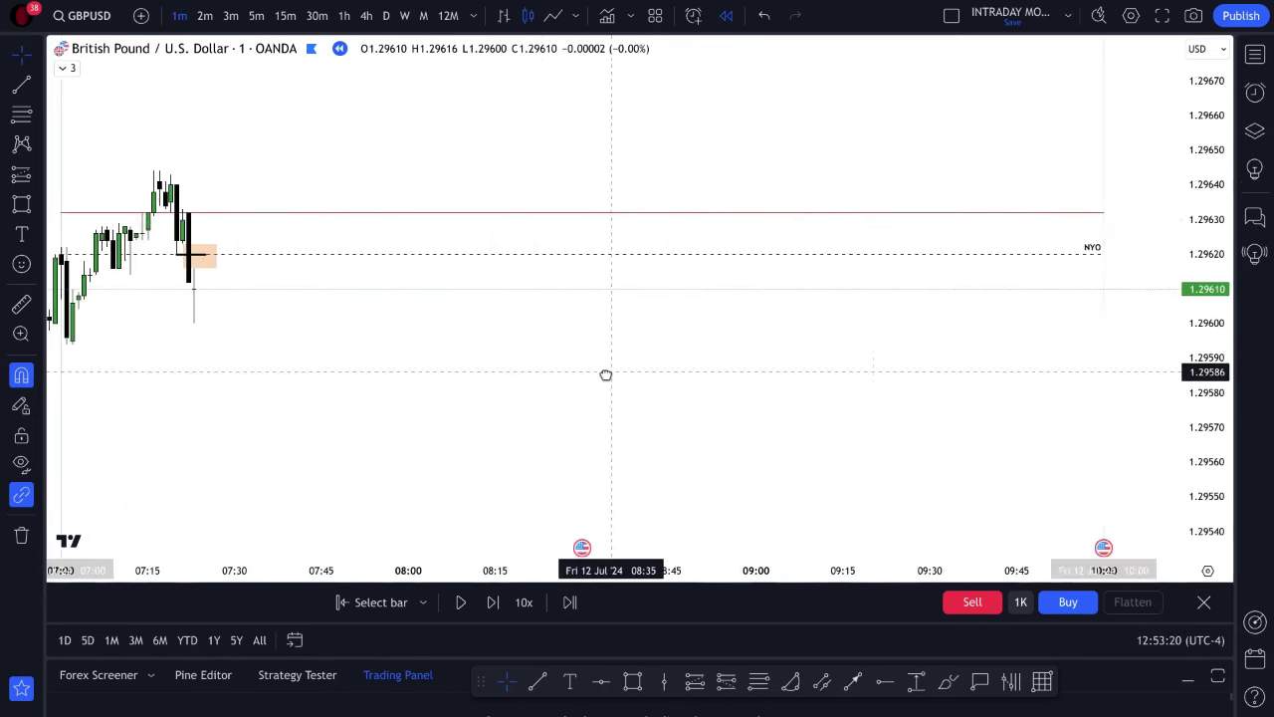
scroll(605, 376, "down", 1)
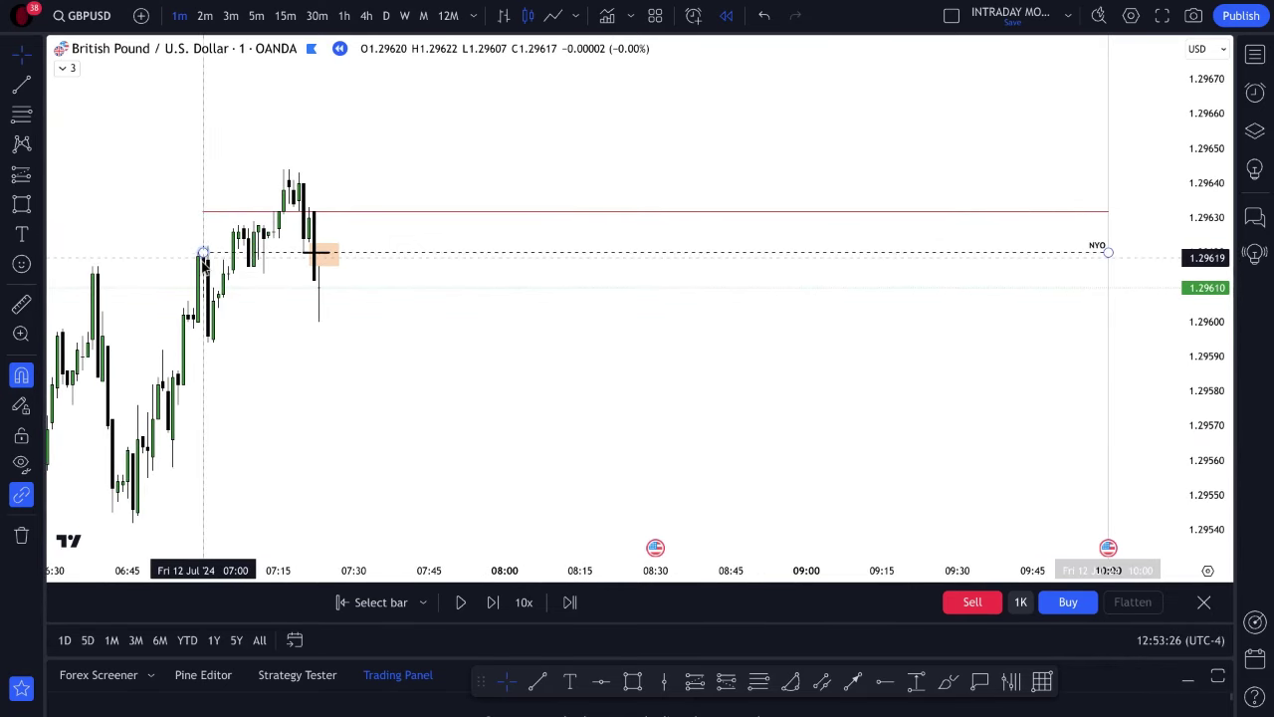
left_click_drag(204, 254, 302, 254)
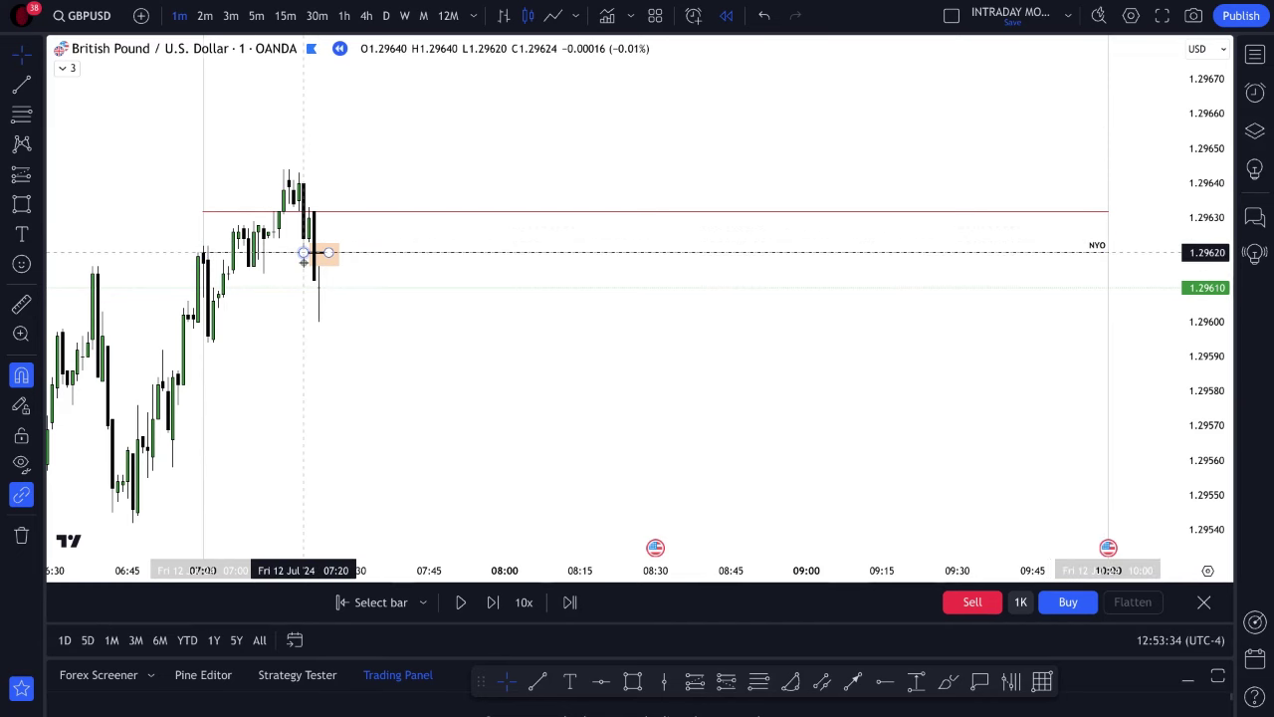
left_click(319, 251)
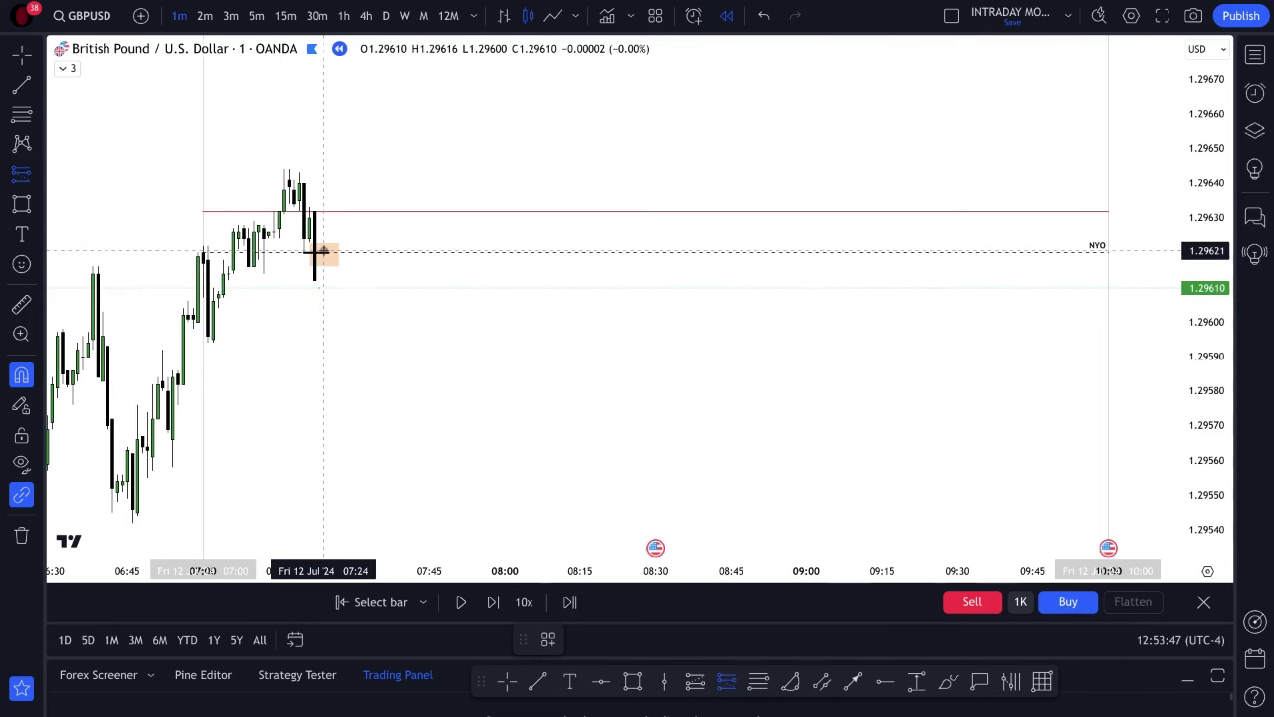
- Add a 1.29621 short from the Intraday 1:1 15pips template (stop 1.29771, target 1.29471), a few bars wide
left_click(317, 251)
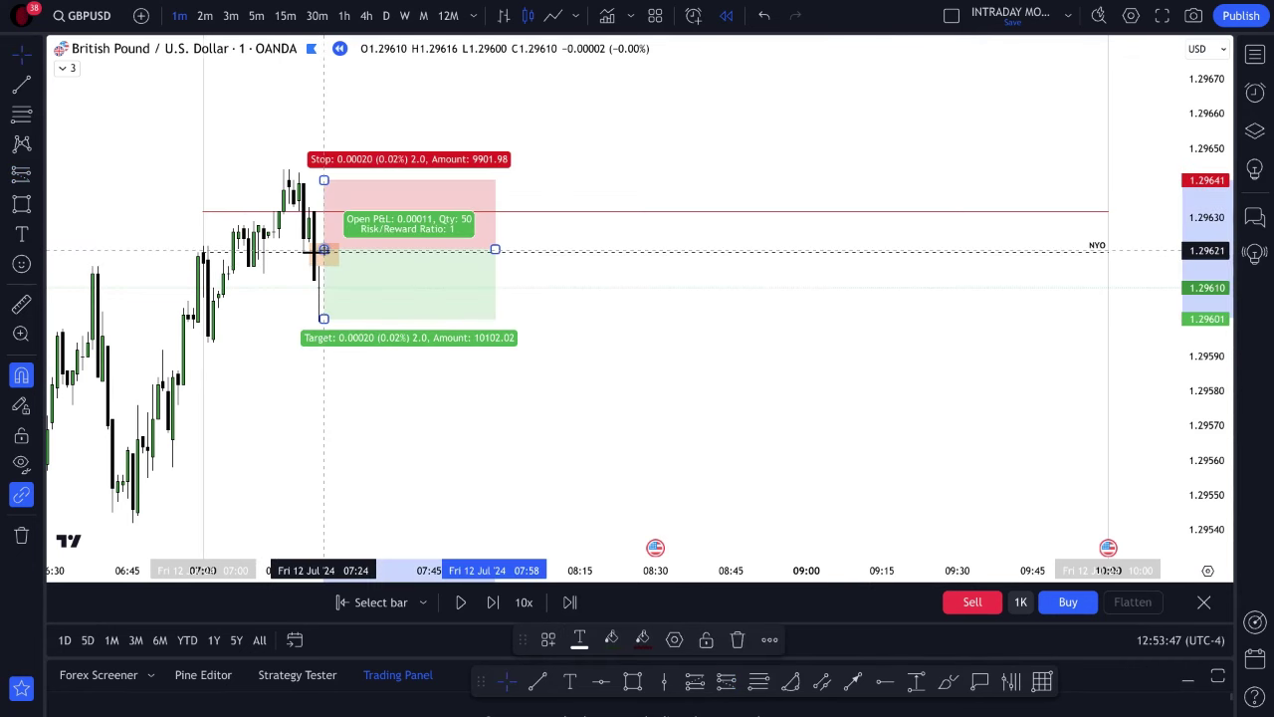
double_click(329, 317)
left_click(531, 623)
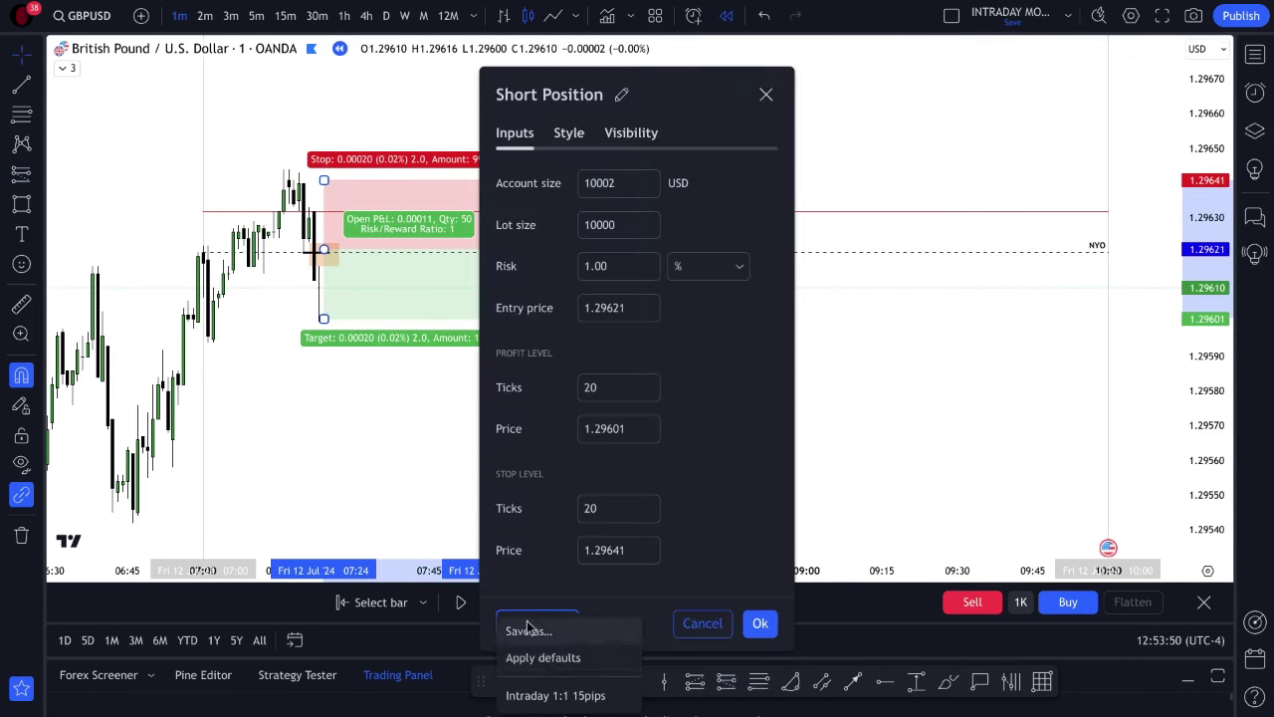
left_click(543, 691)
left_click(760, 623)
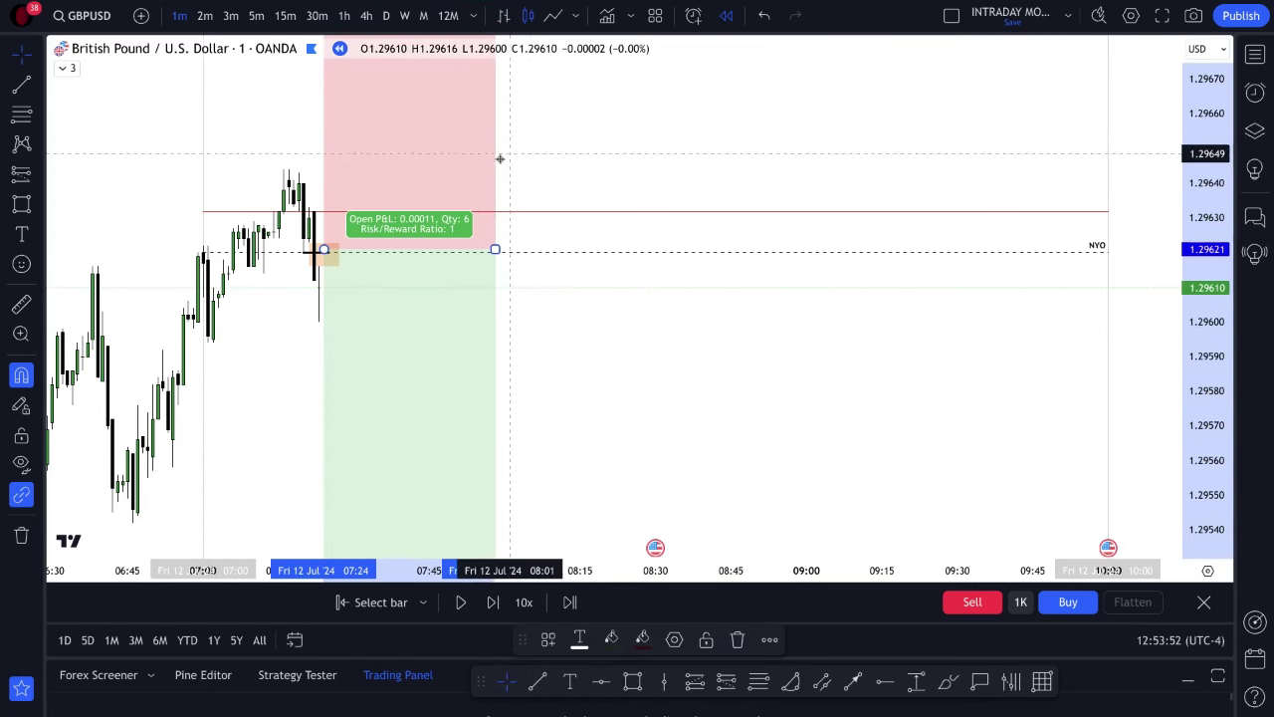
left_click_drag(495, 249, 374, 249)
left_click_drag(1201, 351, 1019, 475)
left_click_drag(611, 398, 683, 418)
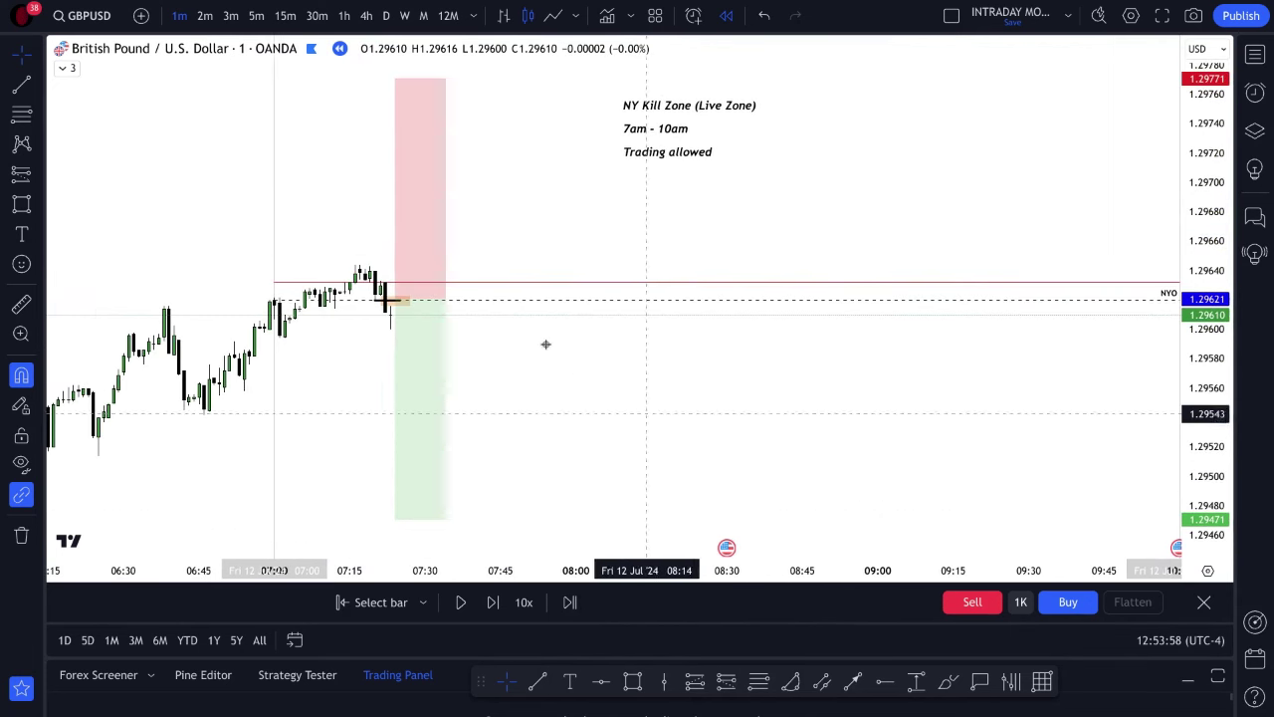
left_click(411, 303)
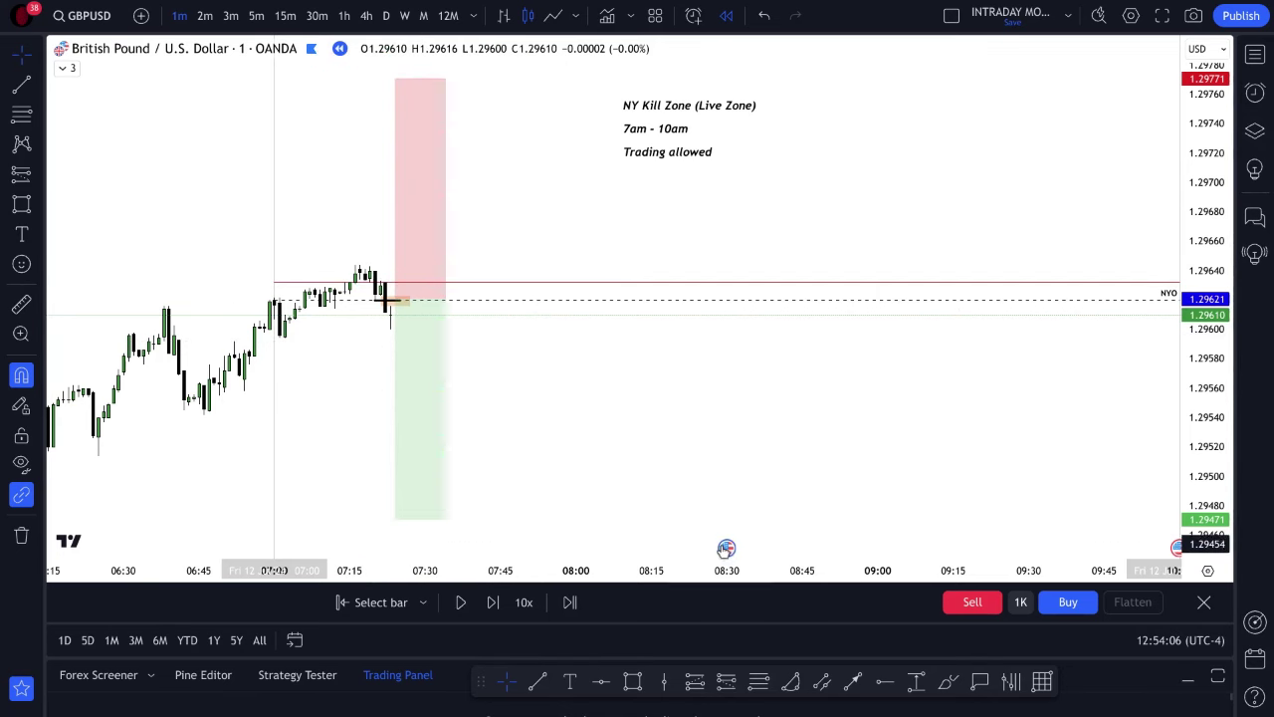
- Play the replay past the 08:30 drop, pause, zoom out and reposition the London Lunch note
mouse_move(727, 549)
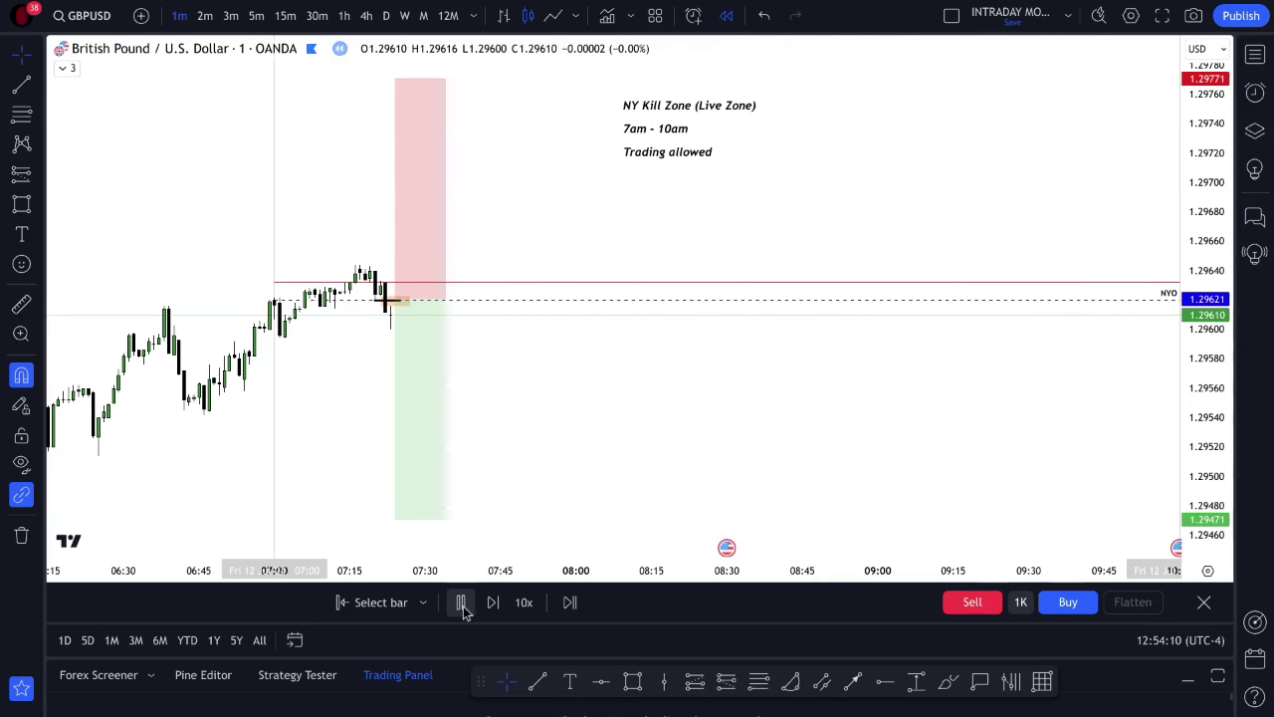
scroll(671, 396, "down", 1)
mouse_move(643, 408)
left_mouse_down()
mouse_move(613, 368)
mouse_move(628, 402)
left_mouse_up()
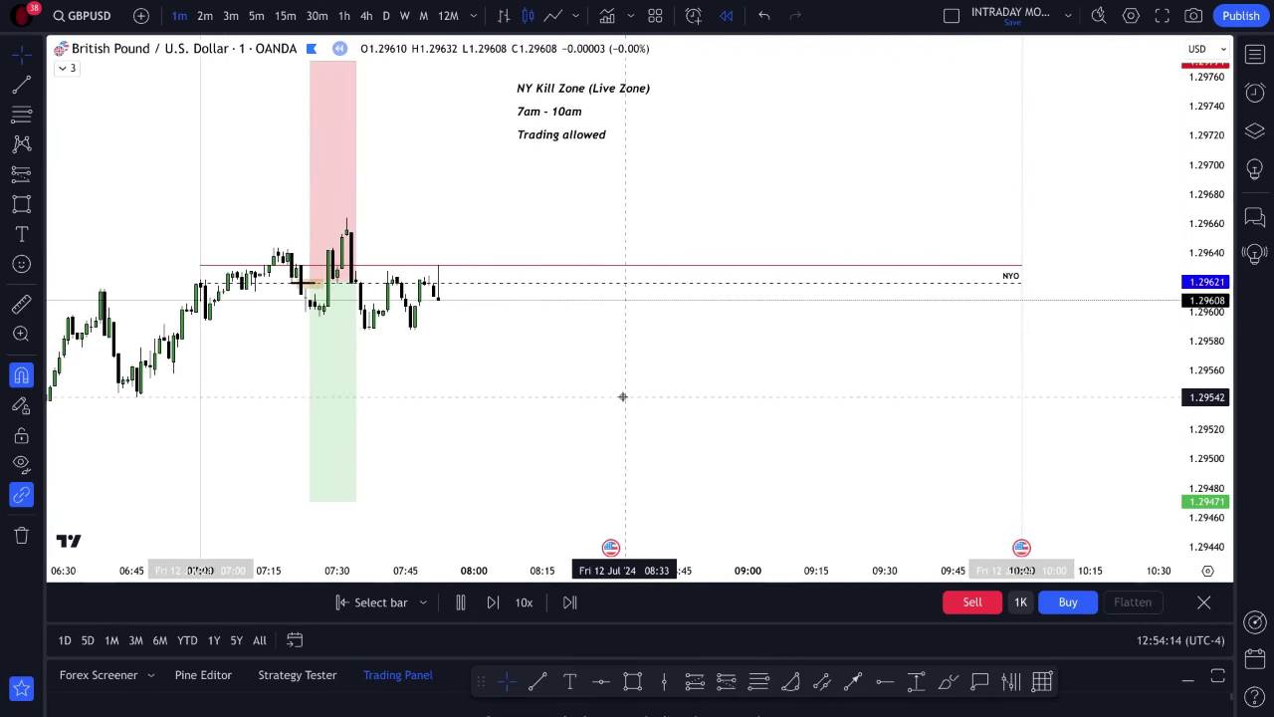
left_click(461, 603)
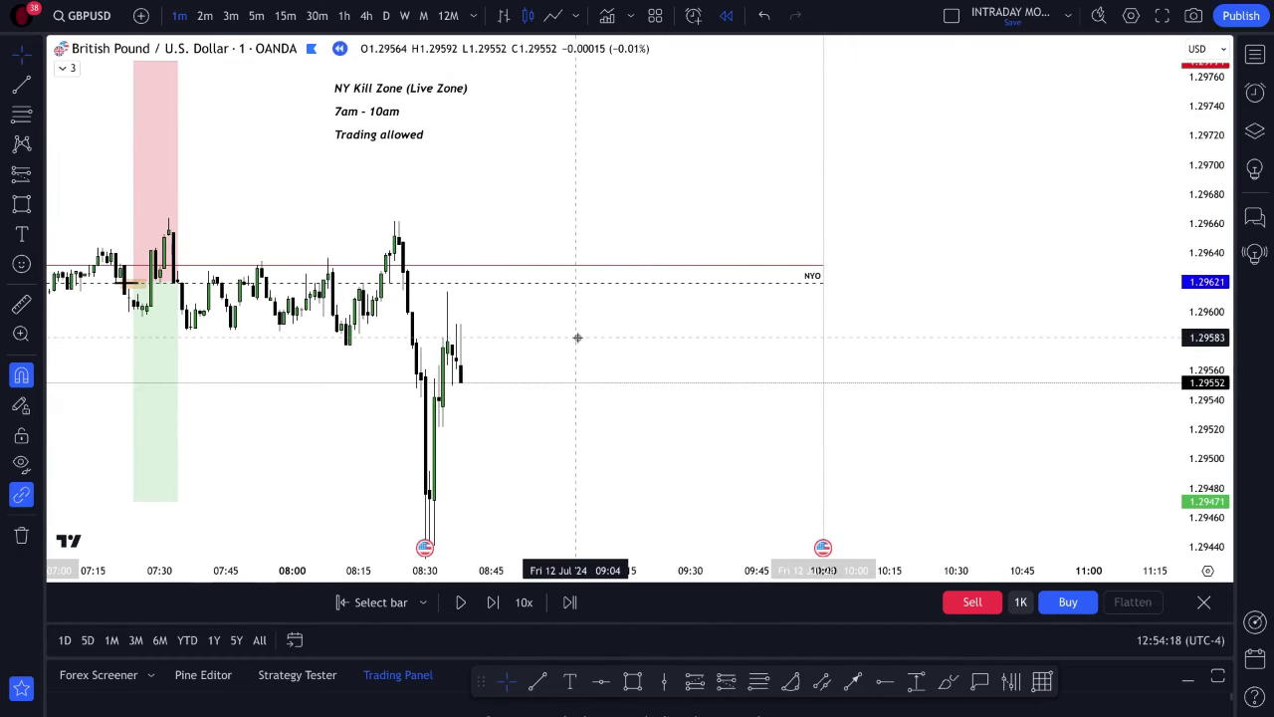
scroll(577, 338, "down", 3)
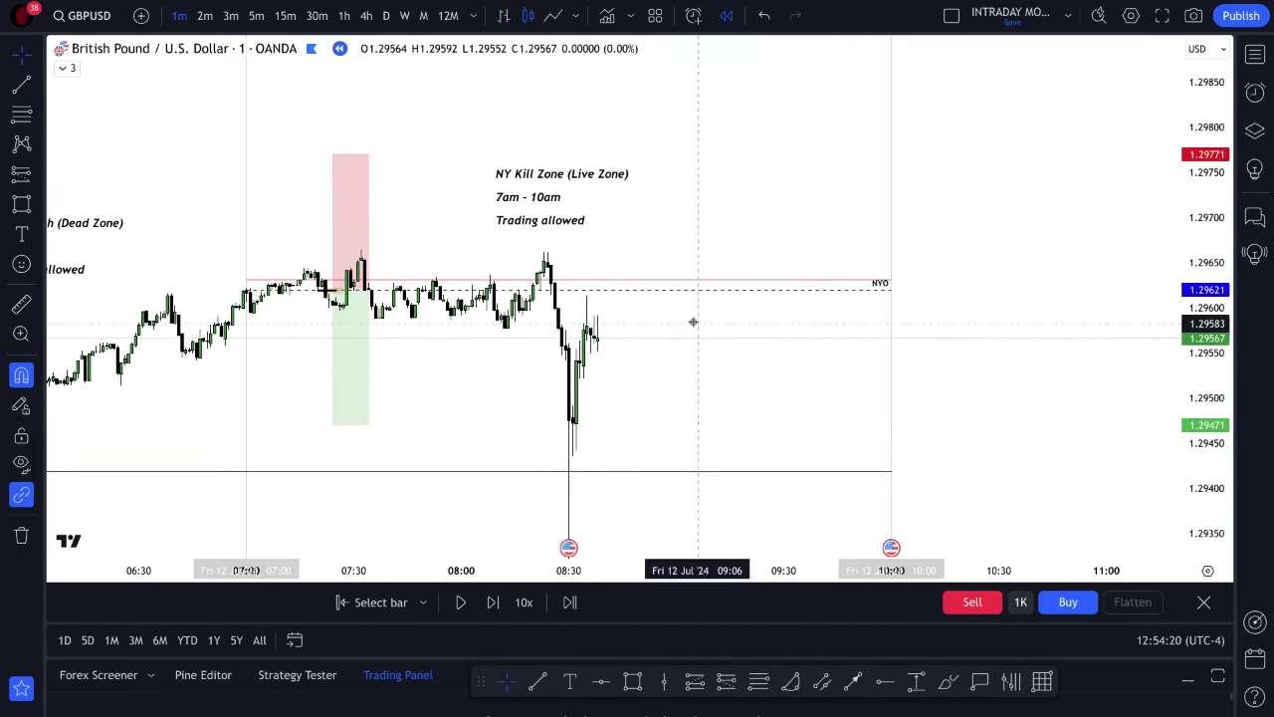
scroll(693, 322, "down", 4)
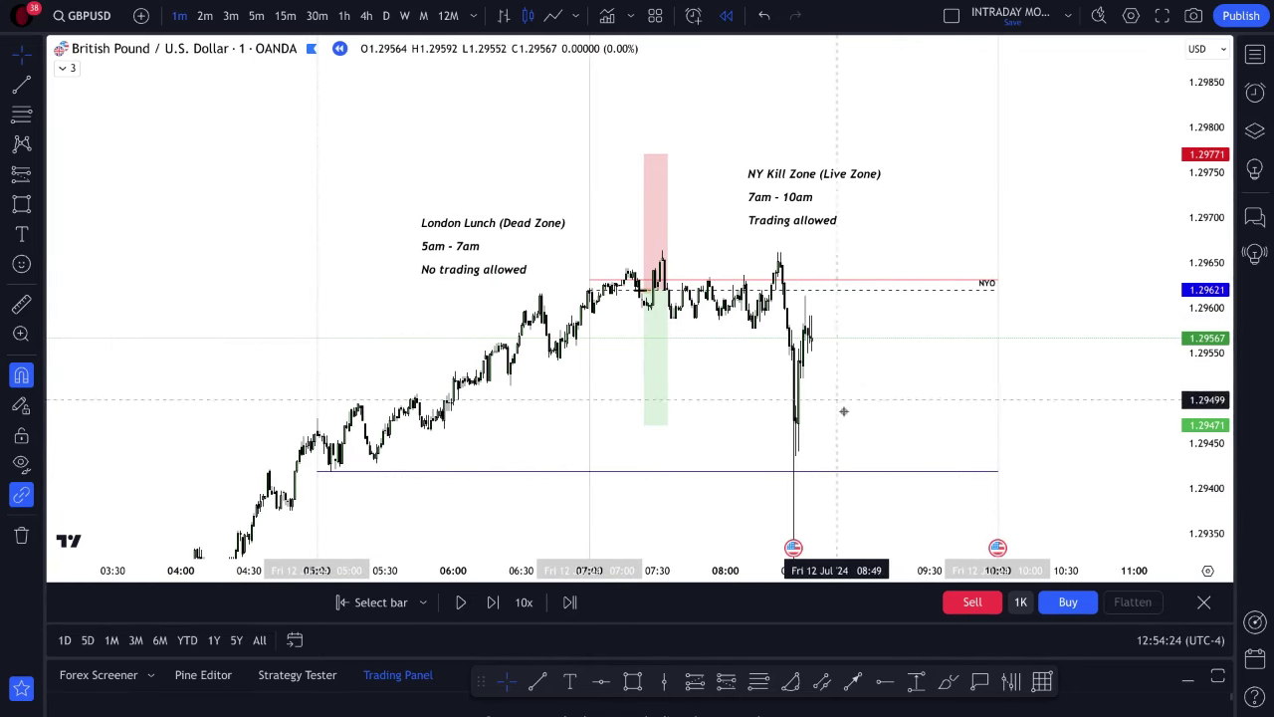
mouse_move(511, 233)
left_mouse_down()
mouse_move(491, 175)
mouse_move(484, 190)
left_mouse_up()
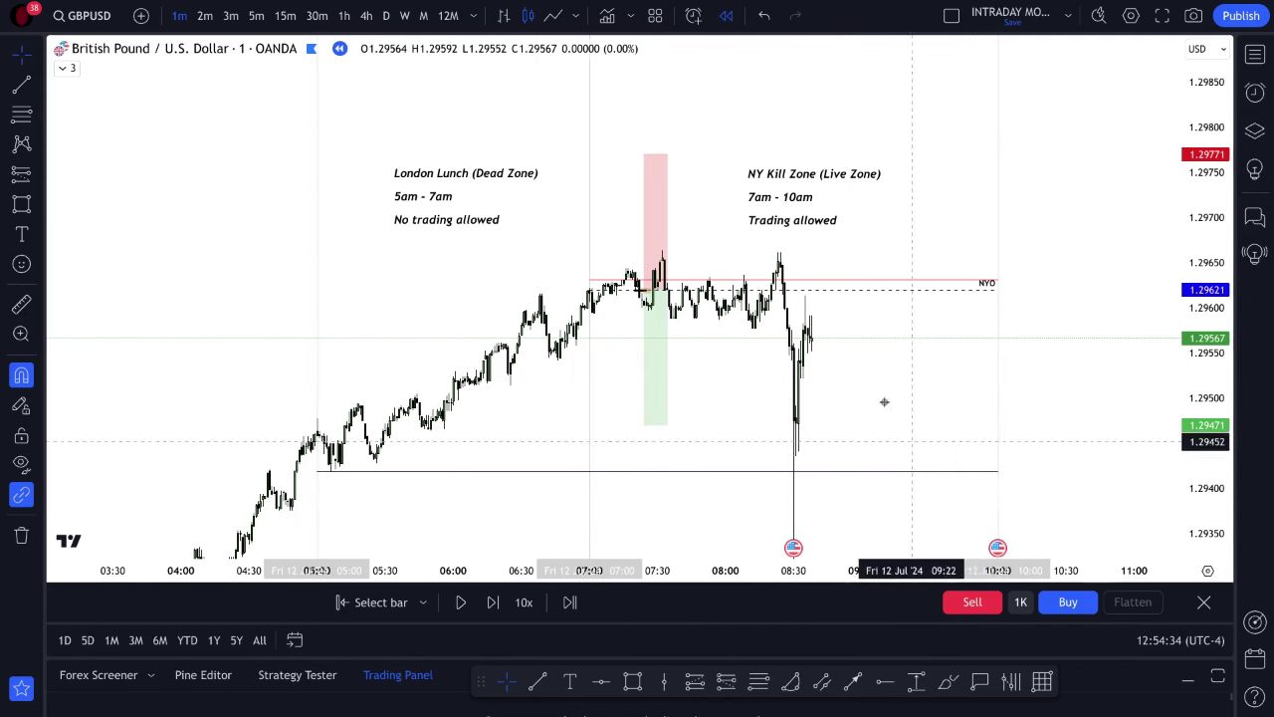
left_click_drag(884, 401, 831, 346)
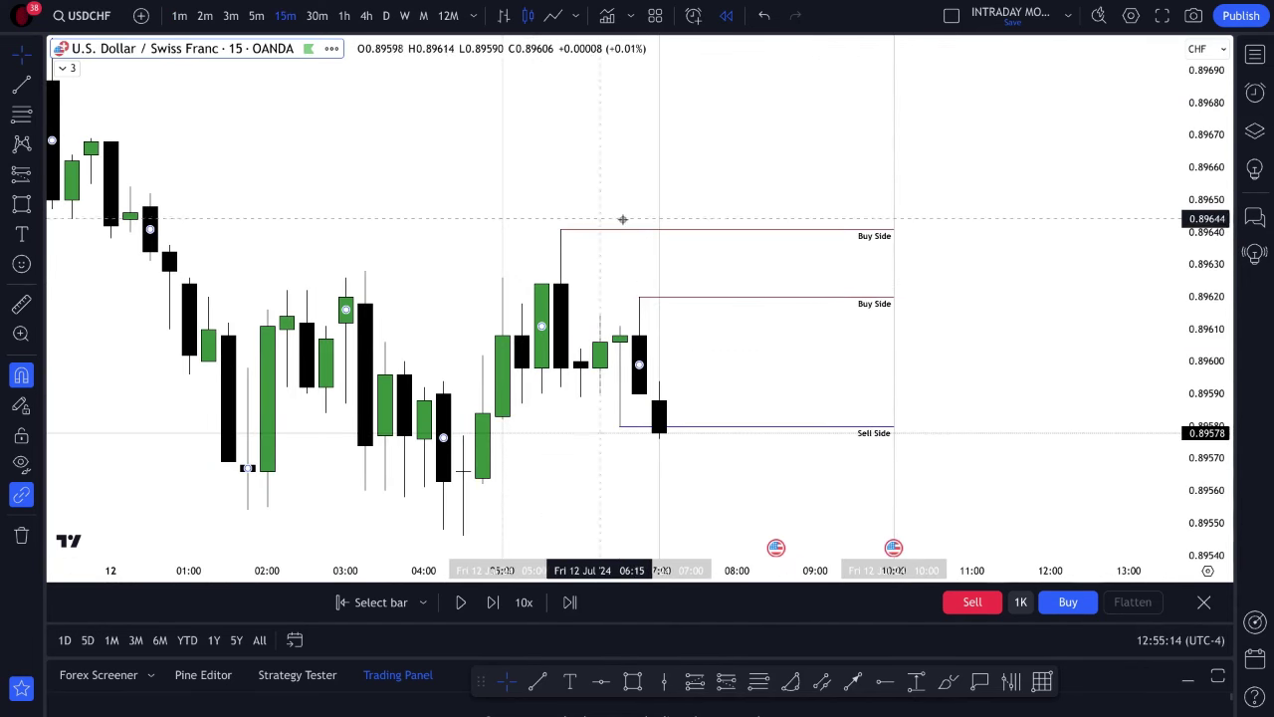
- Change the copied note to read 'NY Kill Zone (Live Zone) 7am - 10am Trading allowed'
left_click(575, 680)
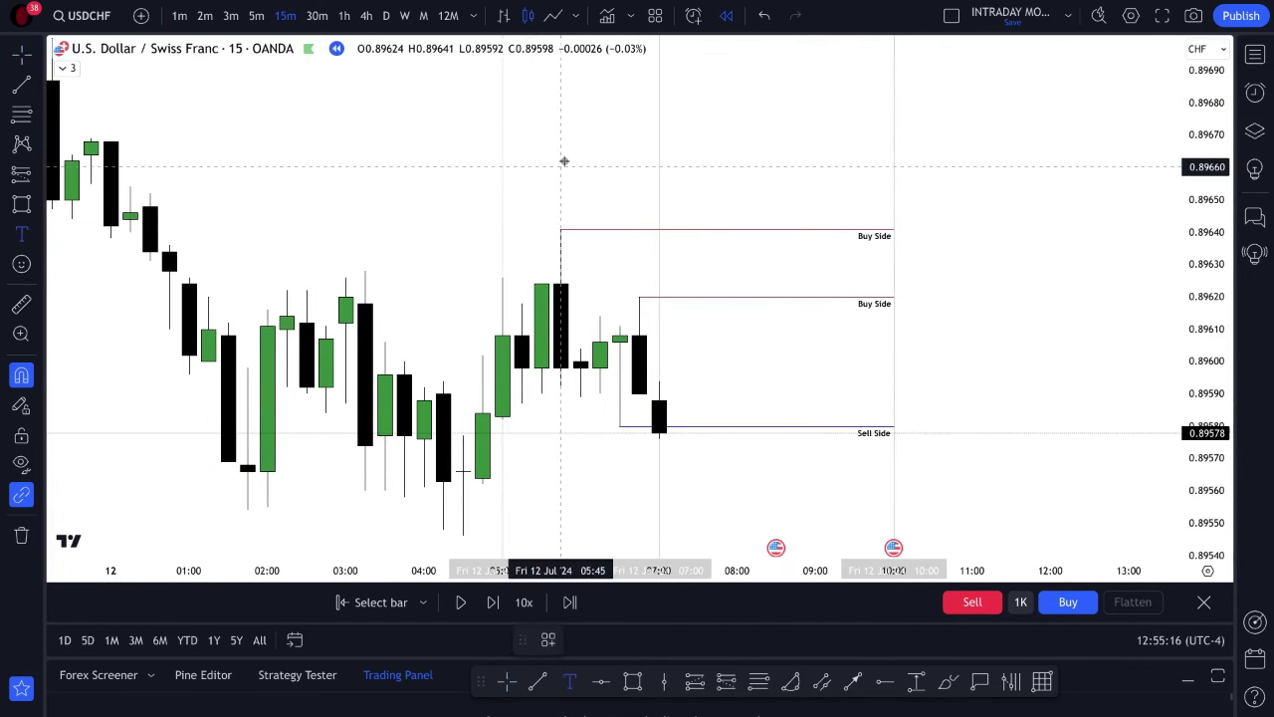
left_click(563, 166)
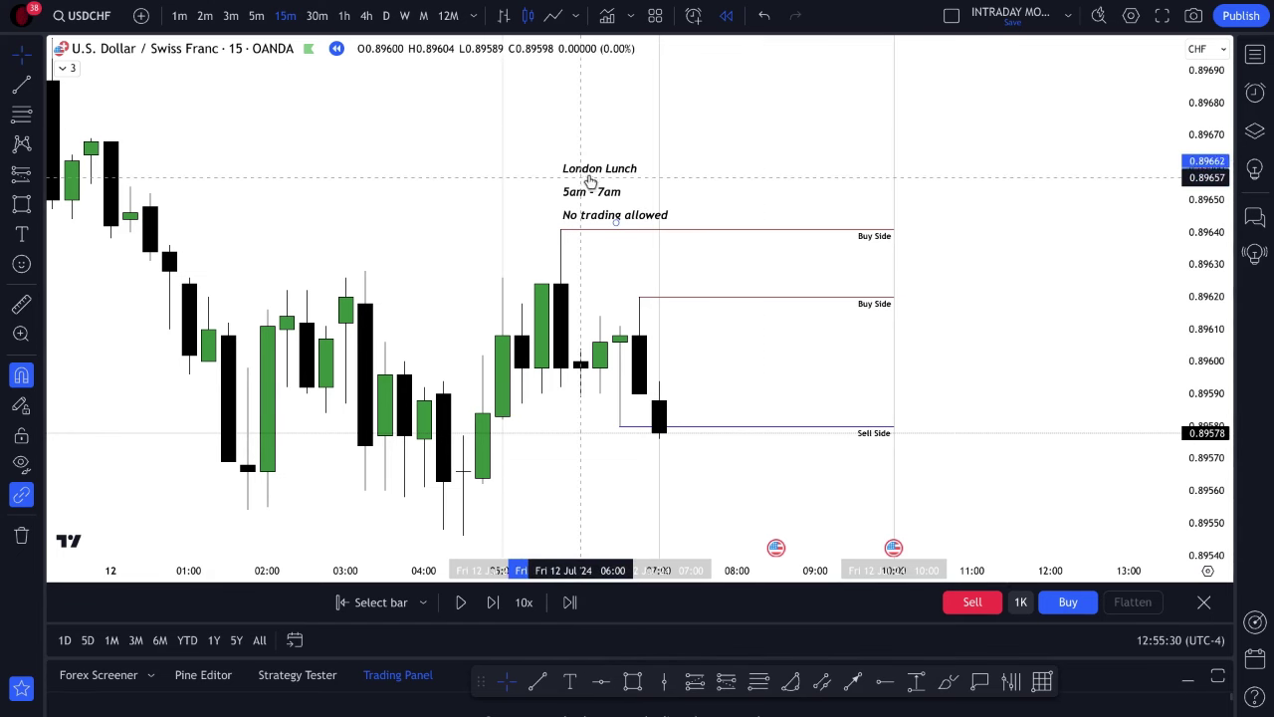
left_click_drag(588, 182, 783, 128)
double_click(783, 128)
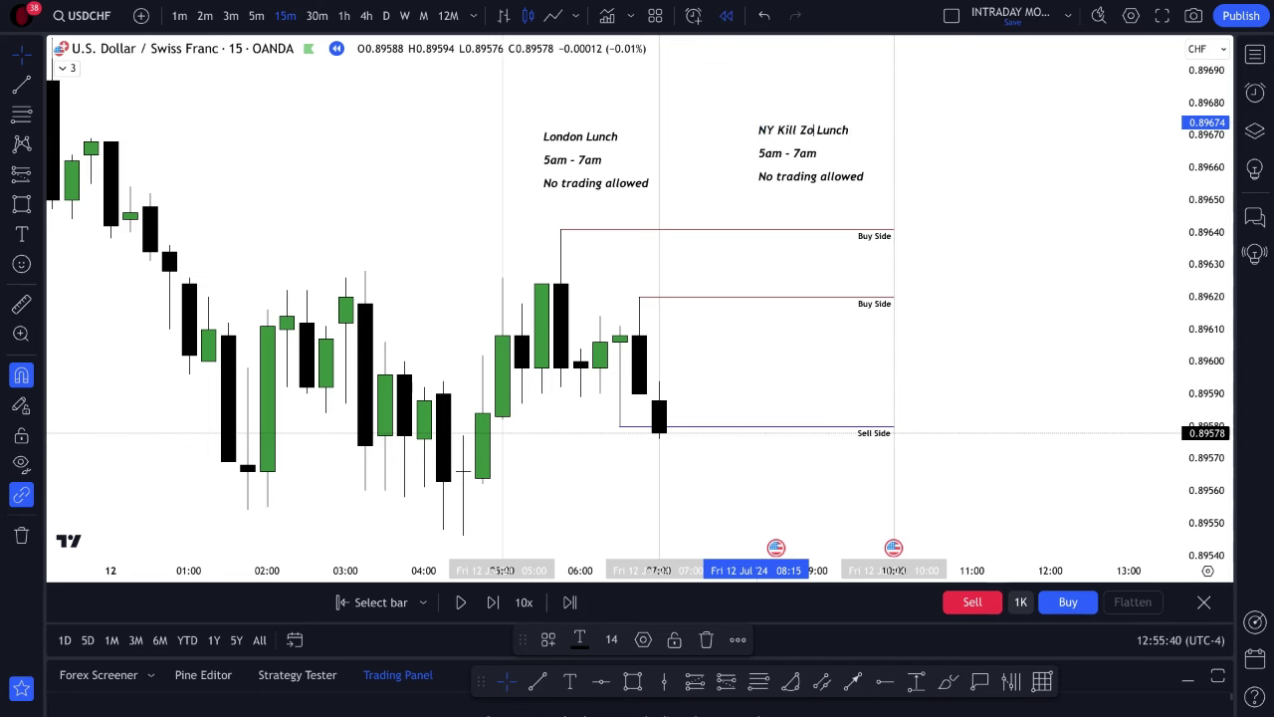
double_click(846, 130)
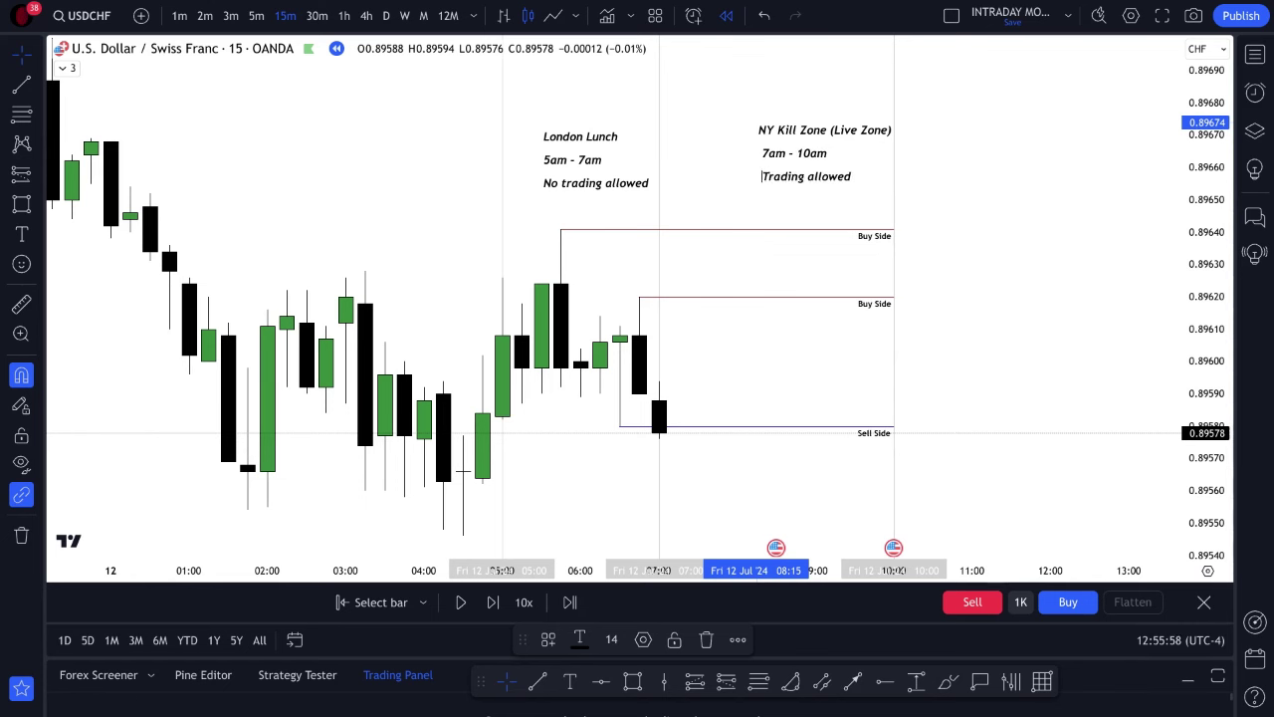
left_click(1084, 273)
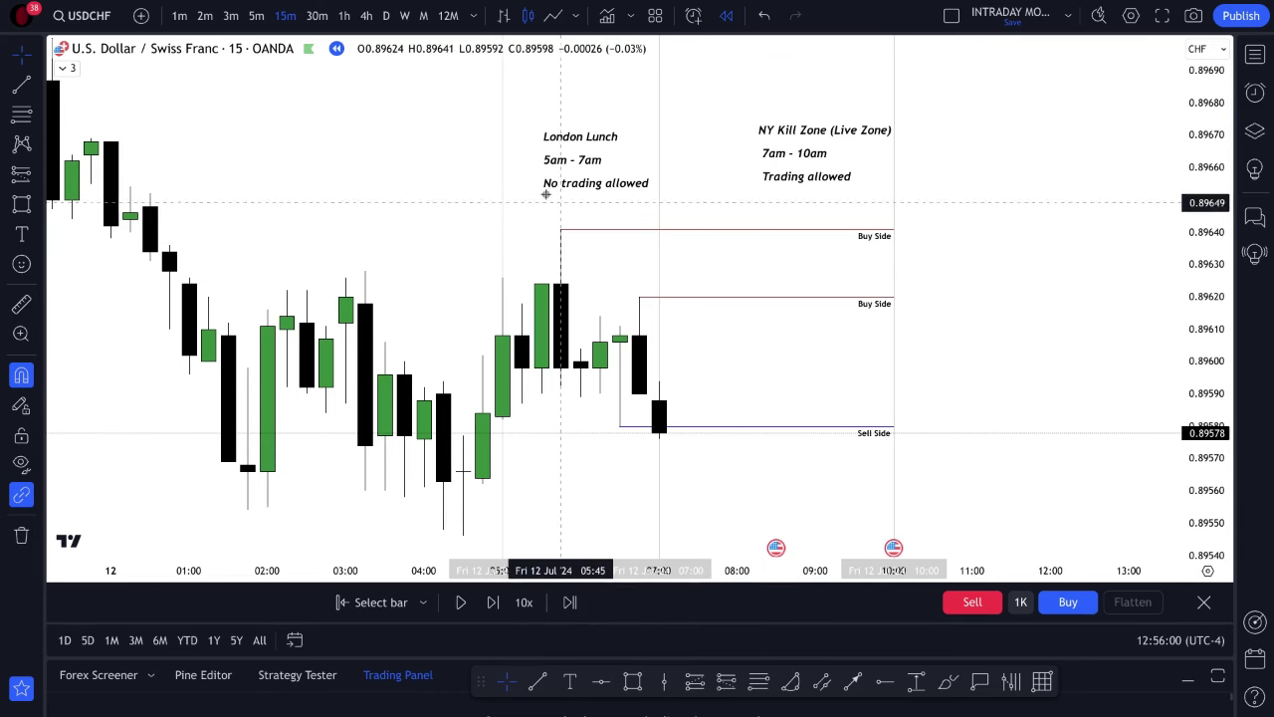
scroll(674, 344, "up", 2)
scroll(823, 345, "down", 1)
scroll(581, 345, "up", 3)
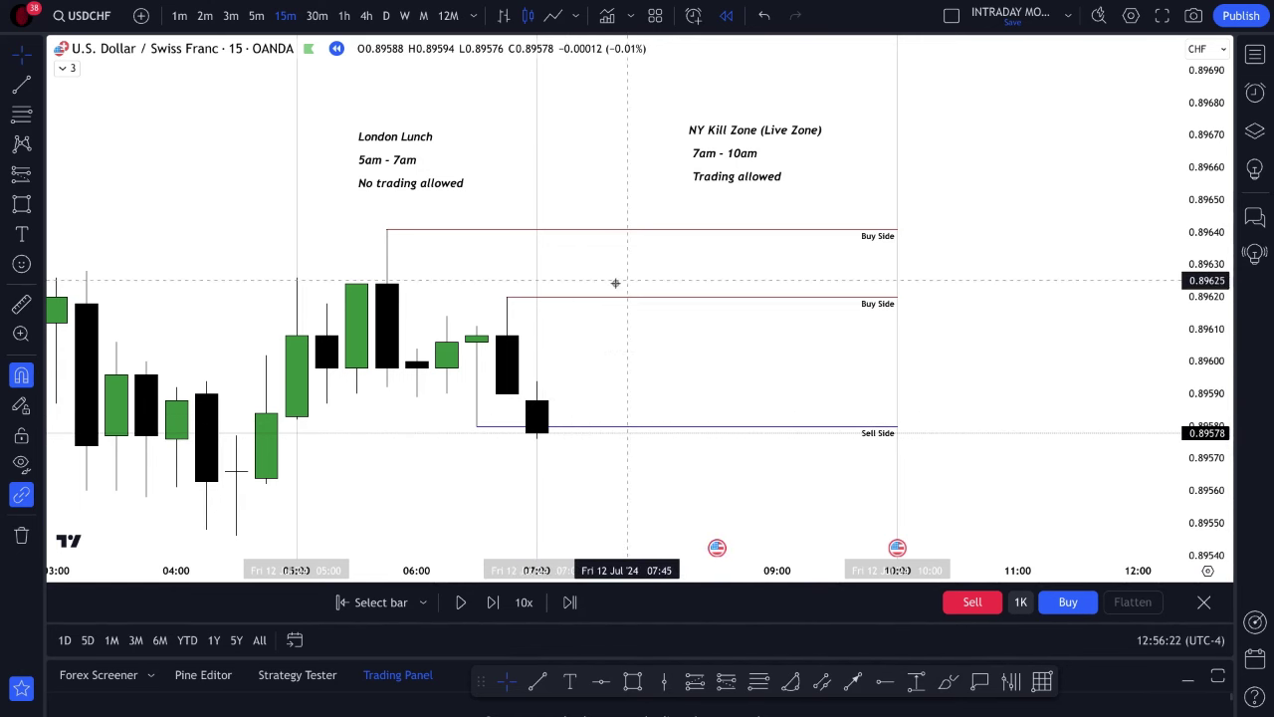
left_click(508, 296)
left_click(391, 251)
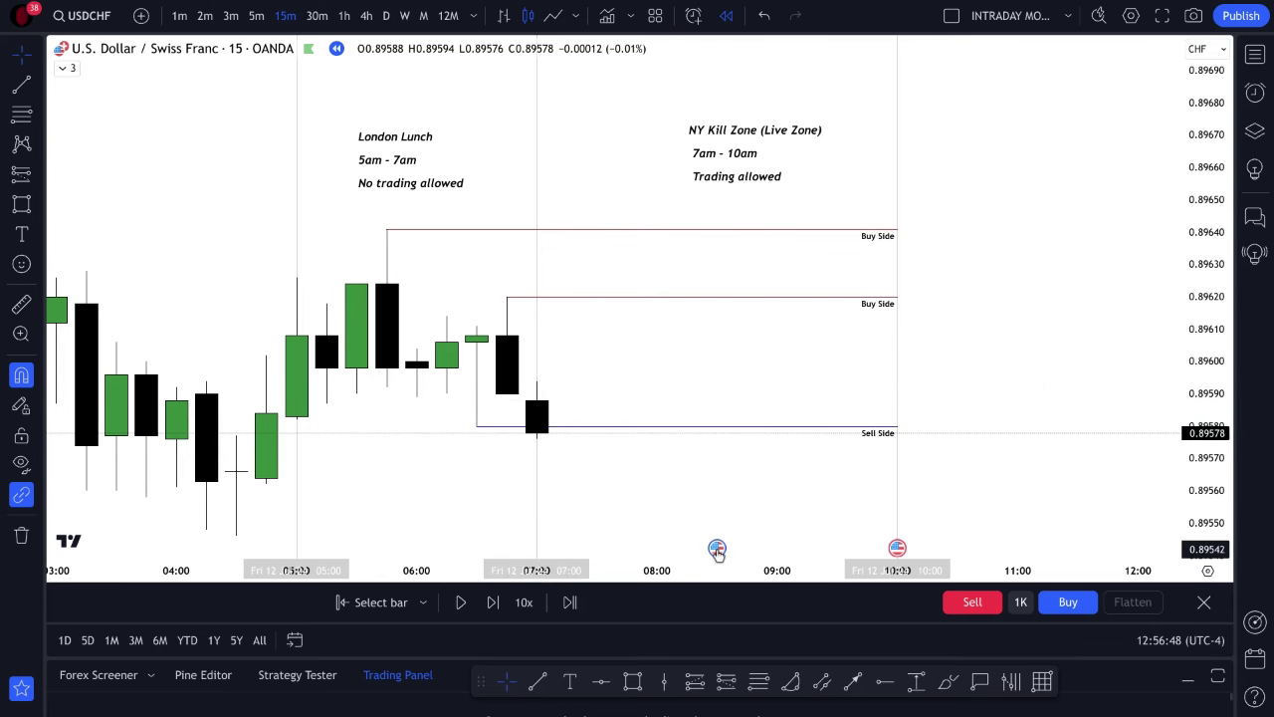
mouse_move(717, 547)
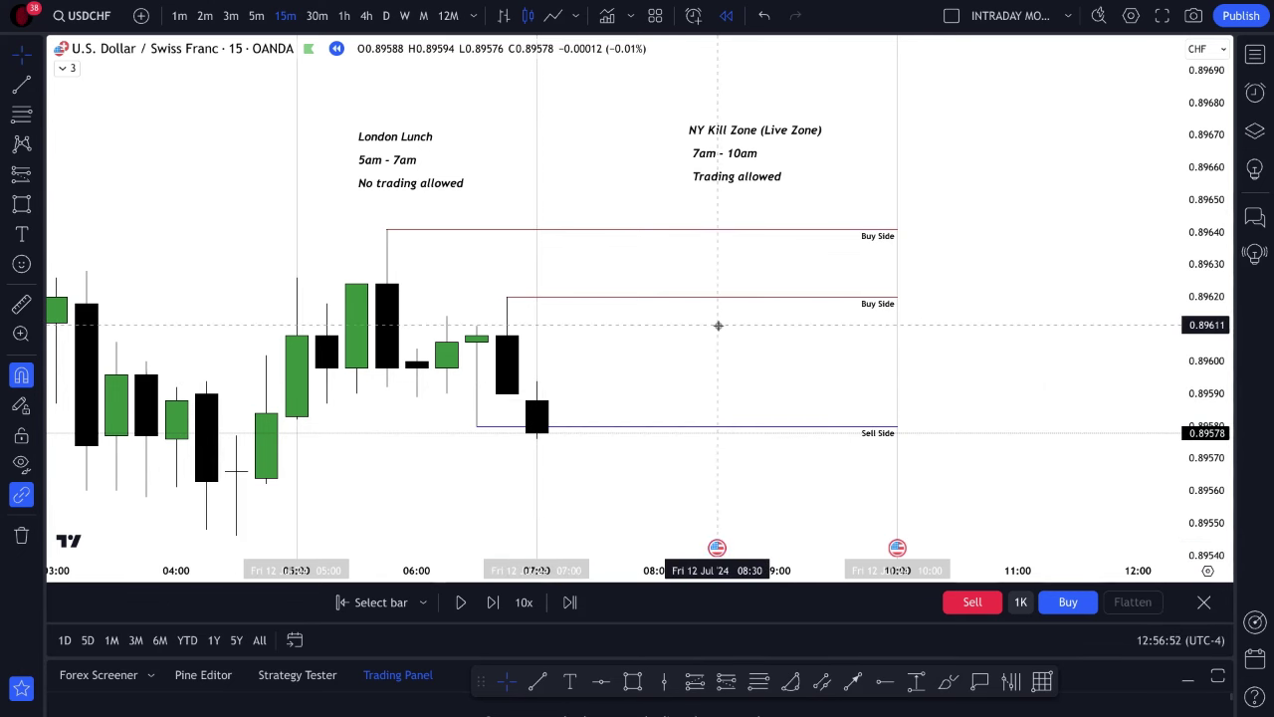
- Switch USDCHF to 1-minute candles and pan to leave empty space on the right
left_click(179, 15)
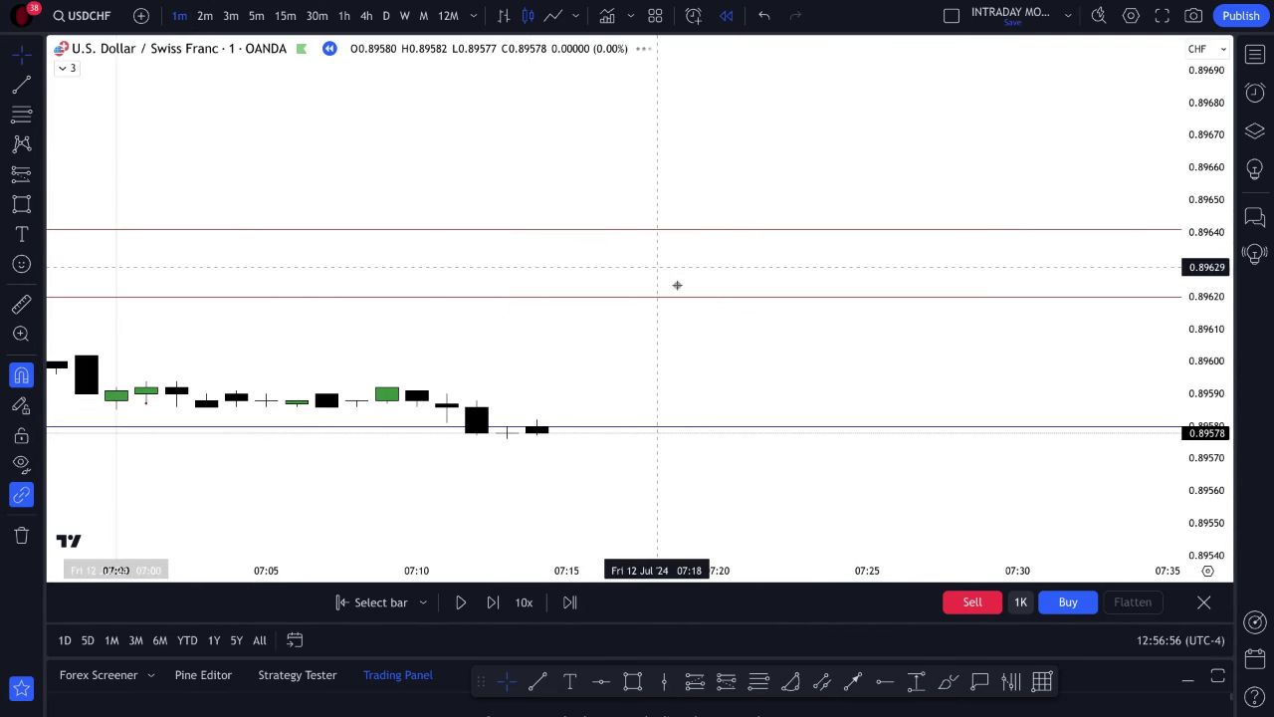
scroll(677, 286, "down", 4)
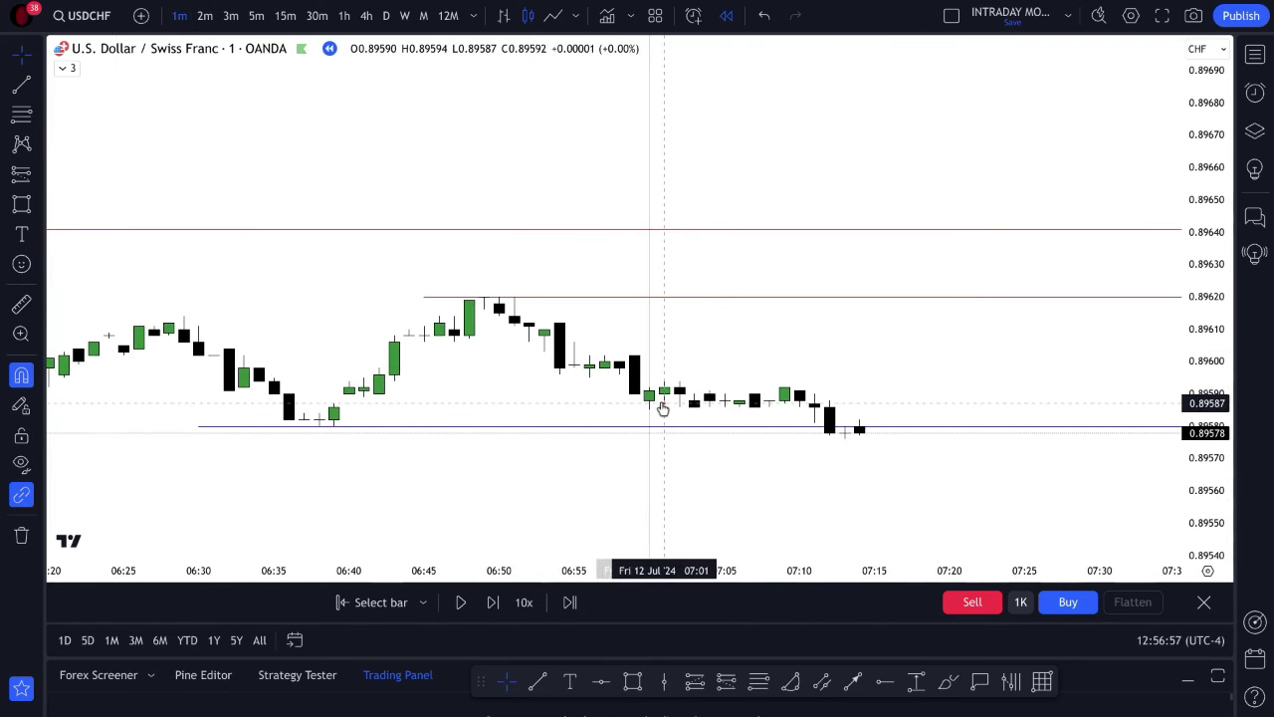
left_click(664, 407)
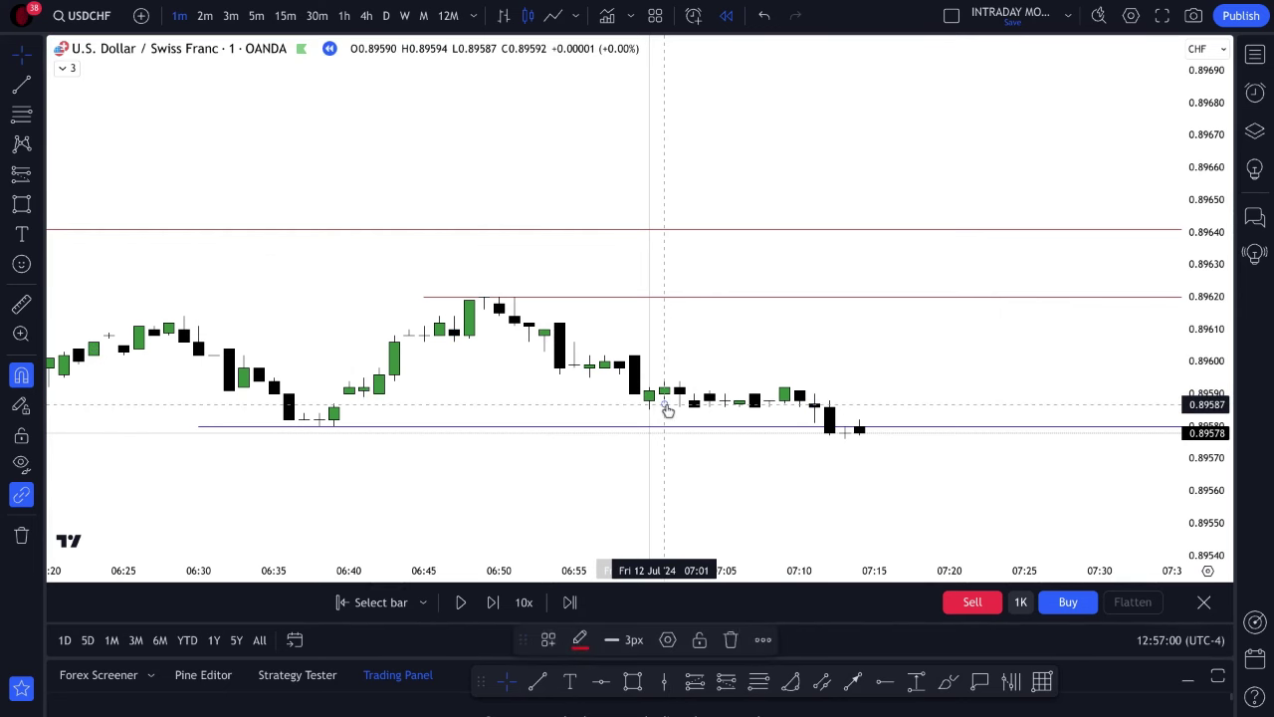
scroll(828, 308, "down", 3)
left_click_drag(901, 315, 328, 290)
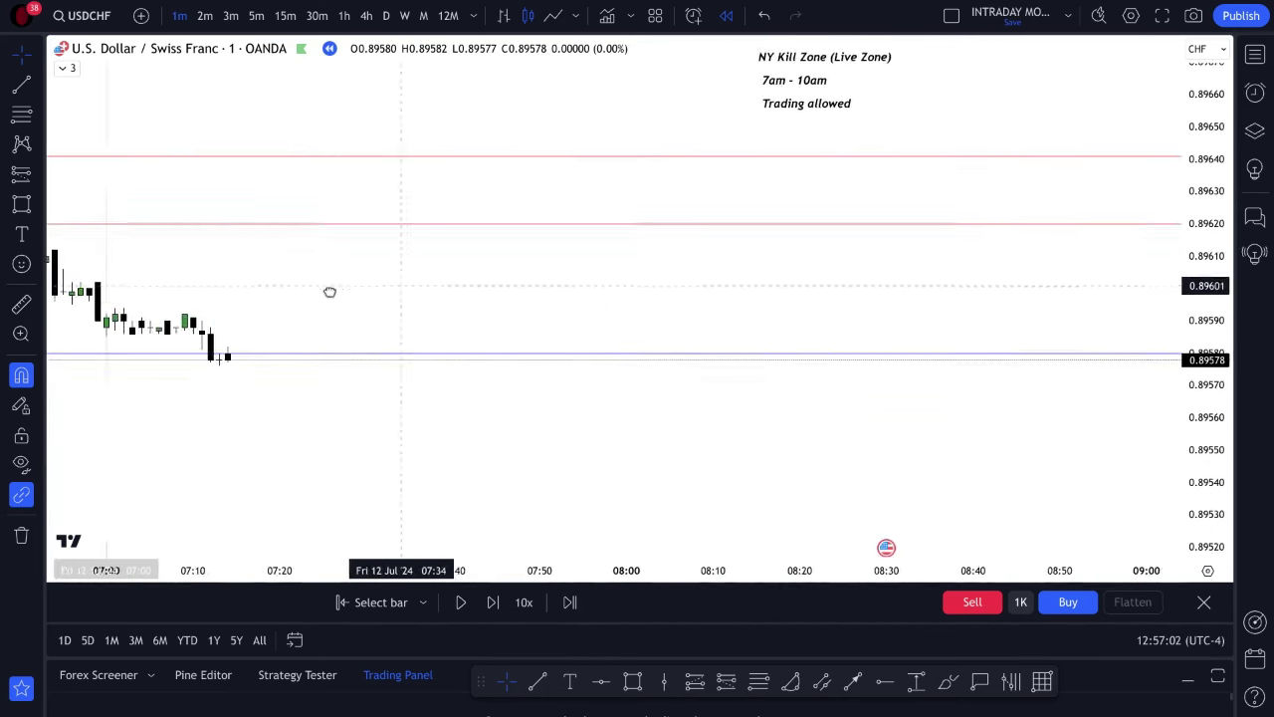
scroll(581, 282, "down", 4)
- Draw a 1px dashed line at the 7am open, 0.89588, labelled 'NYO 7am'
left_click(539, 682)
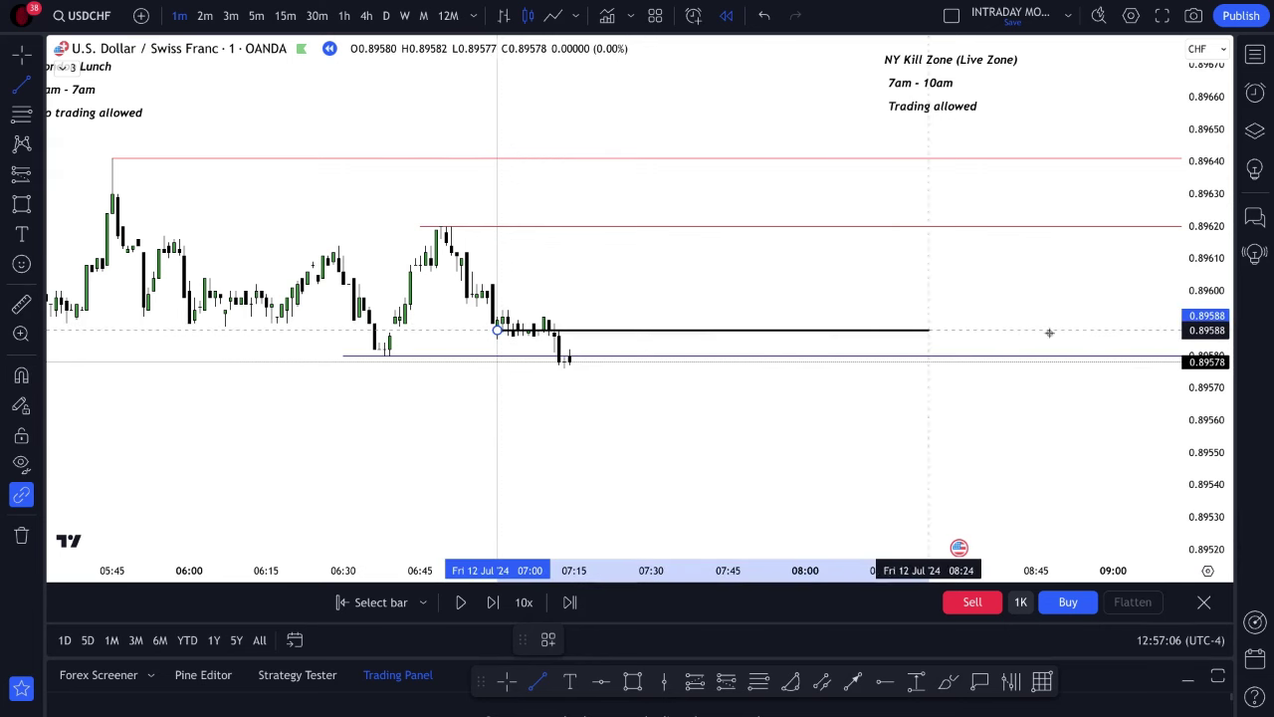
left_click(1120, 329)
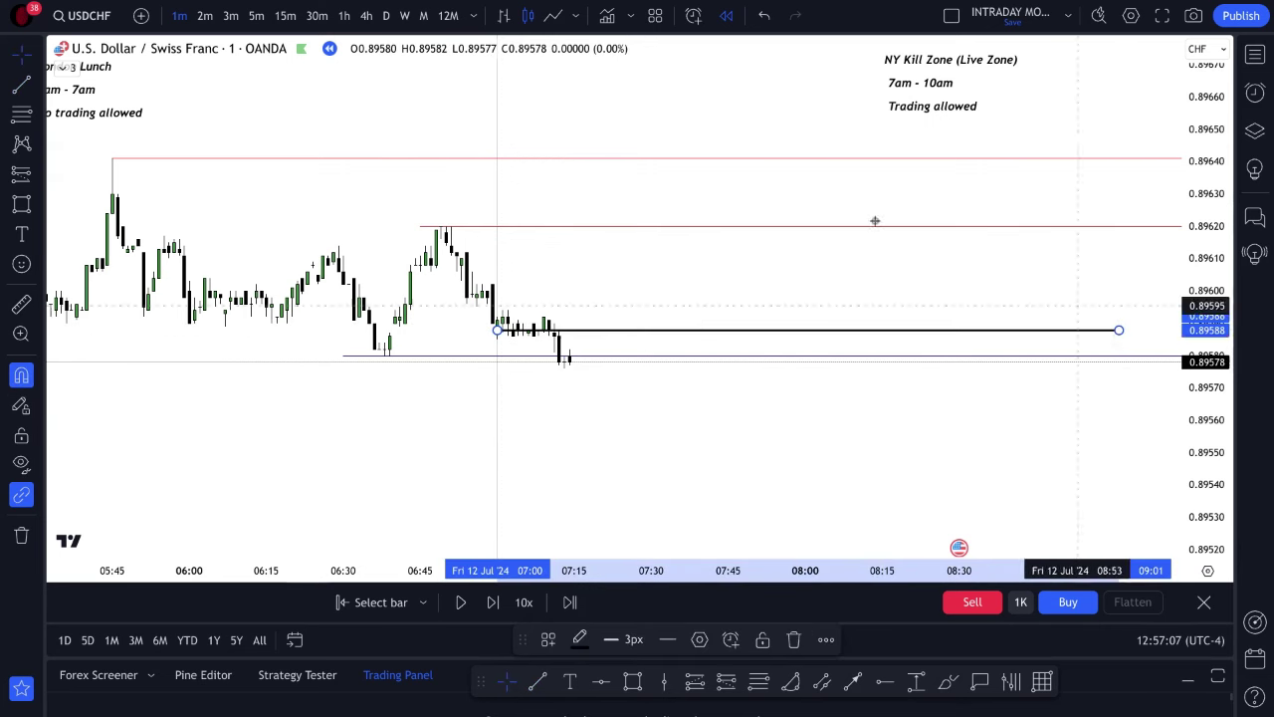
left_click(667, 639)
left_click(697, 672)
left_click(616, 640)
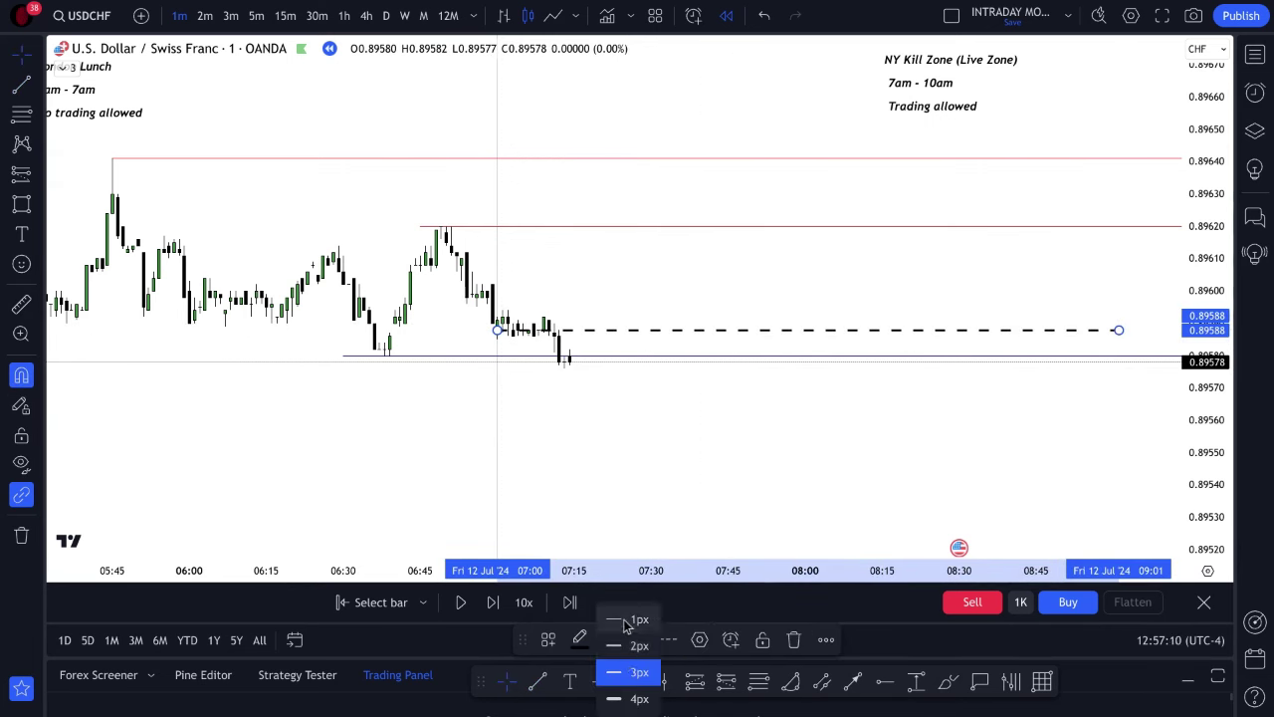
left_click(635, 619)
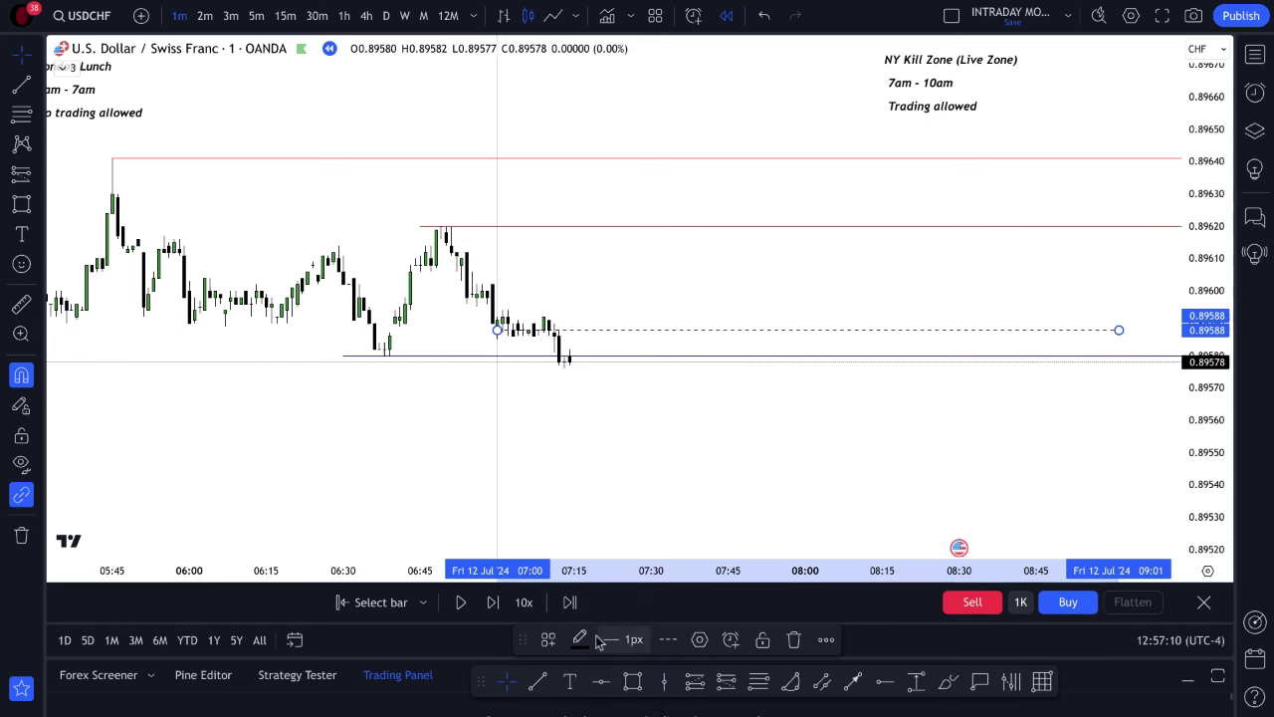
double_click(1119, 331)
left_click(560, 83)
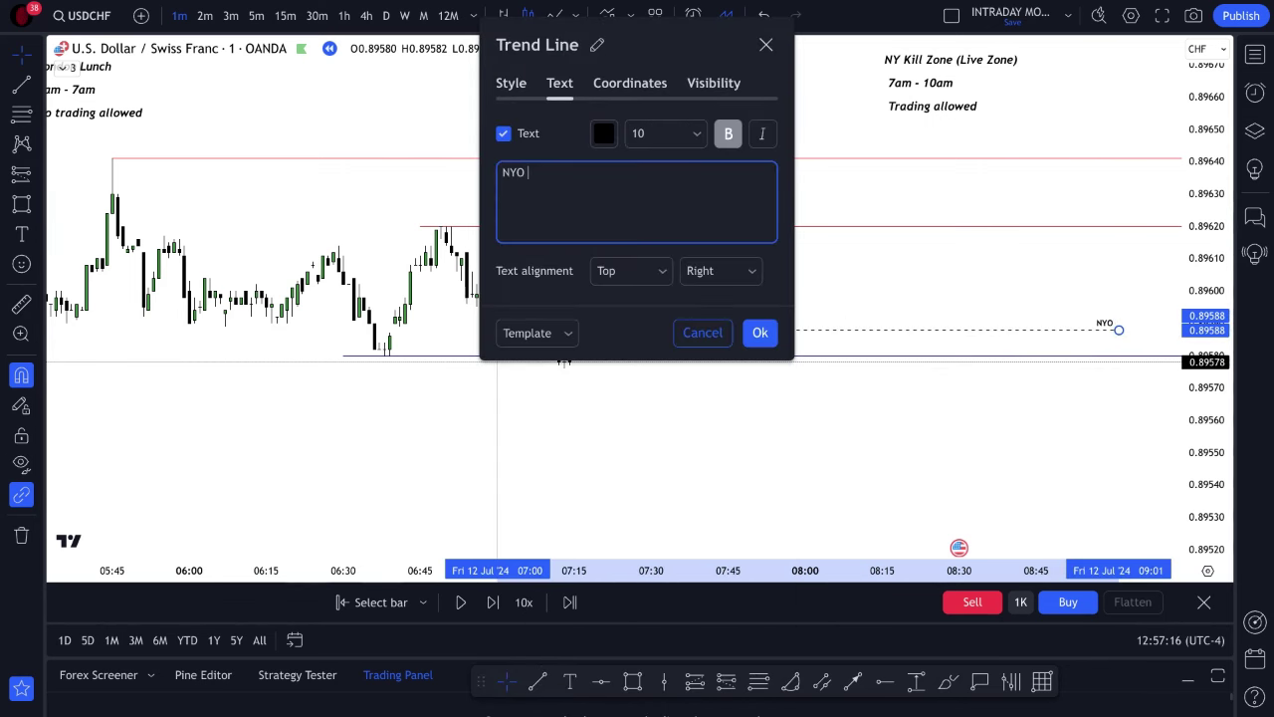
left_click(916, 259)
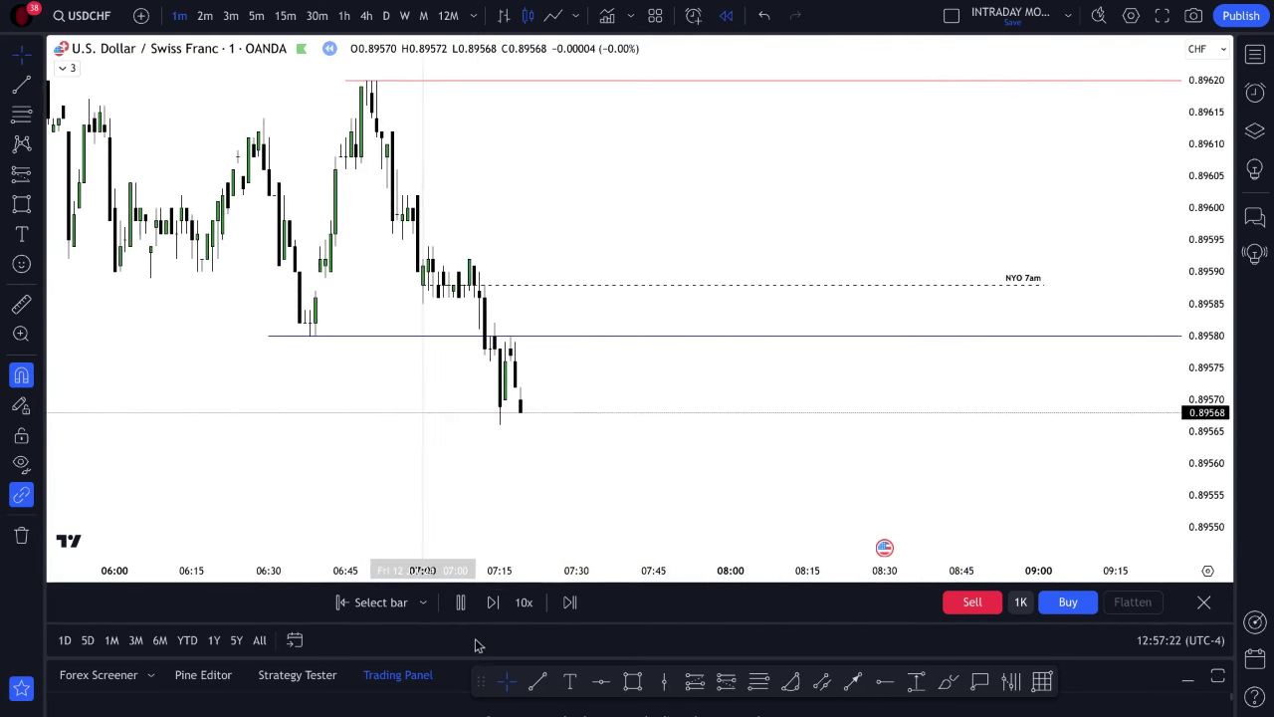
- Pause the replay and draw a solid 3px level line at 0.89556 from 07:26 to 07:52
left_click(461, 602)
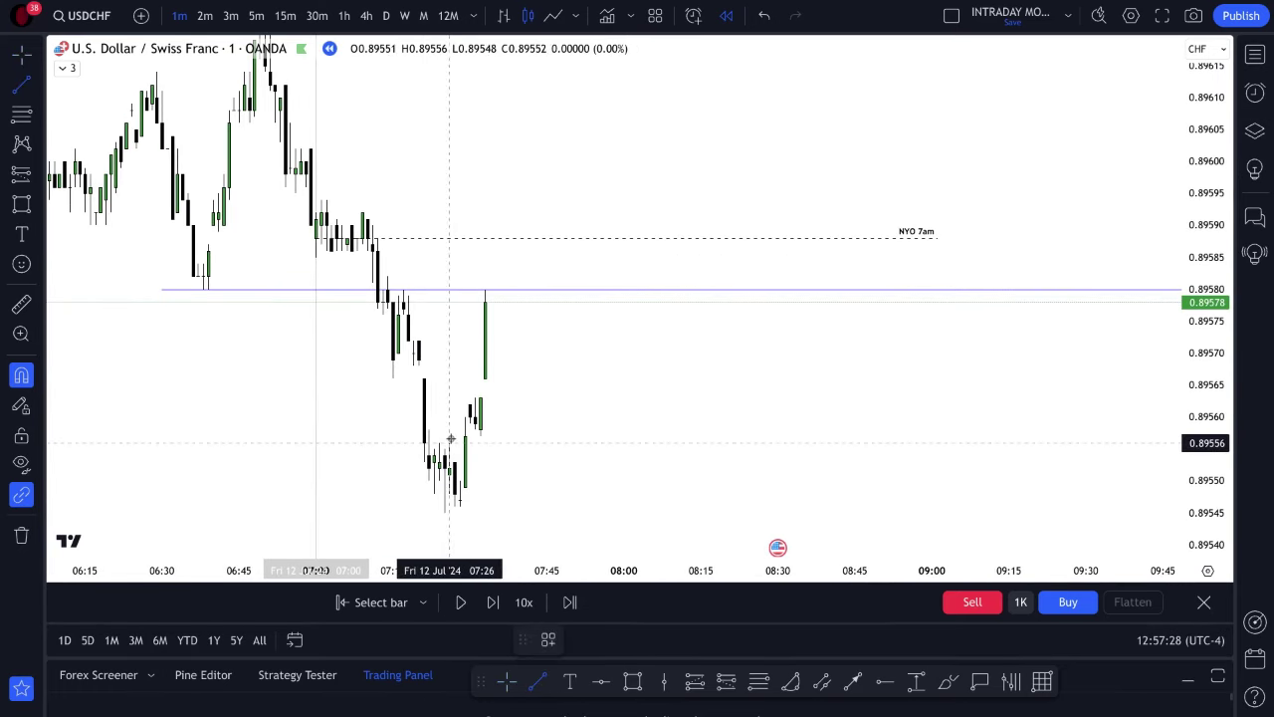
left_click(449, 444)
left_click(583, 444)
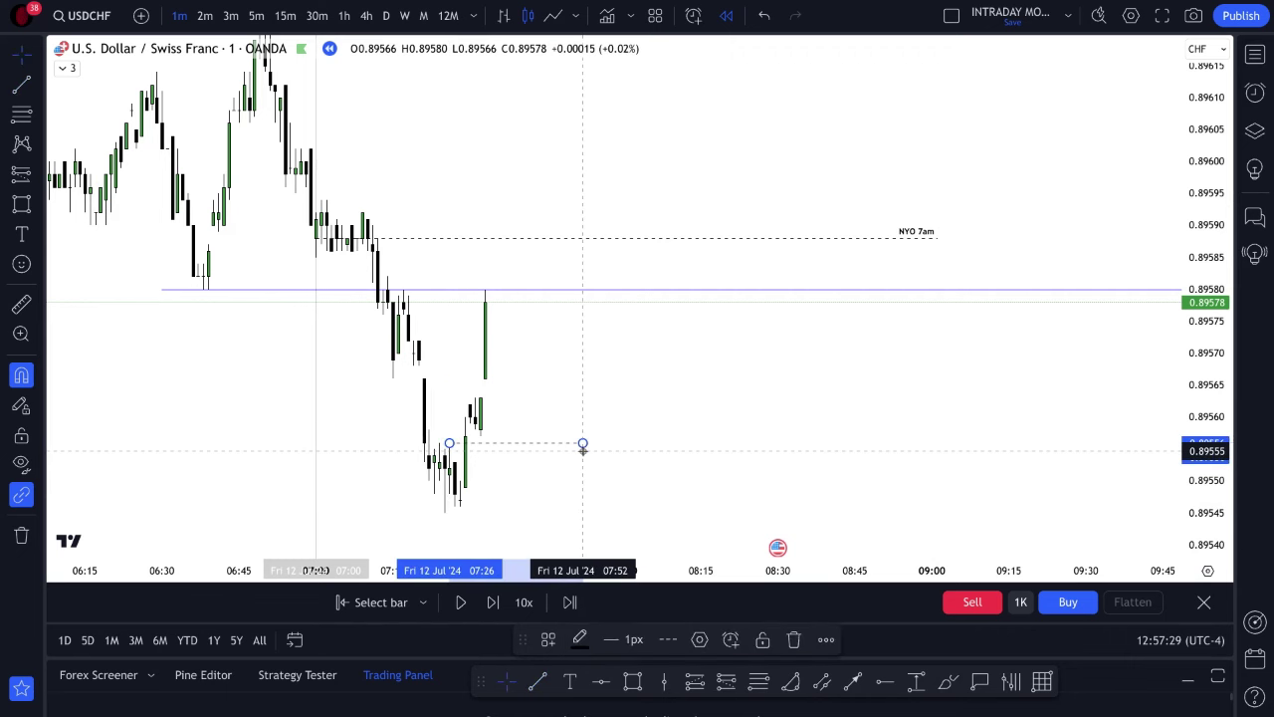
left_click(664, 642)
left_click(679, 645)
left_click(631, 640)
left_click(626, 674)
left_click(643, 449)
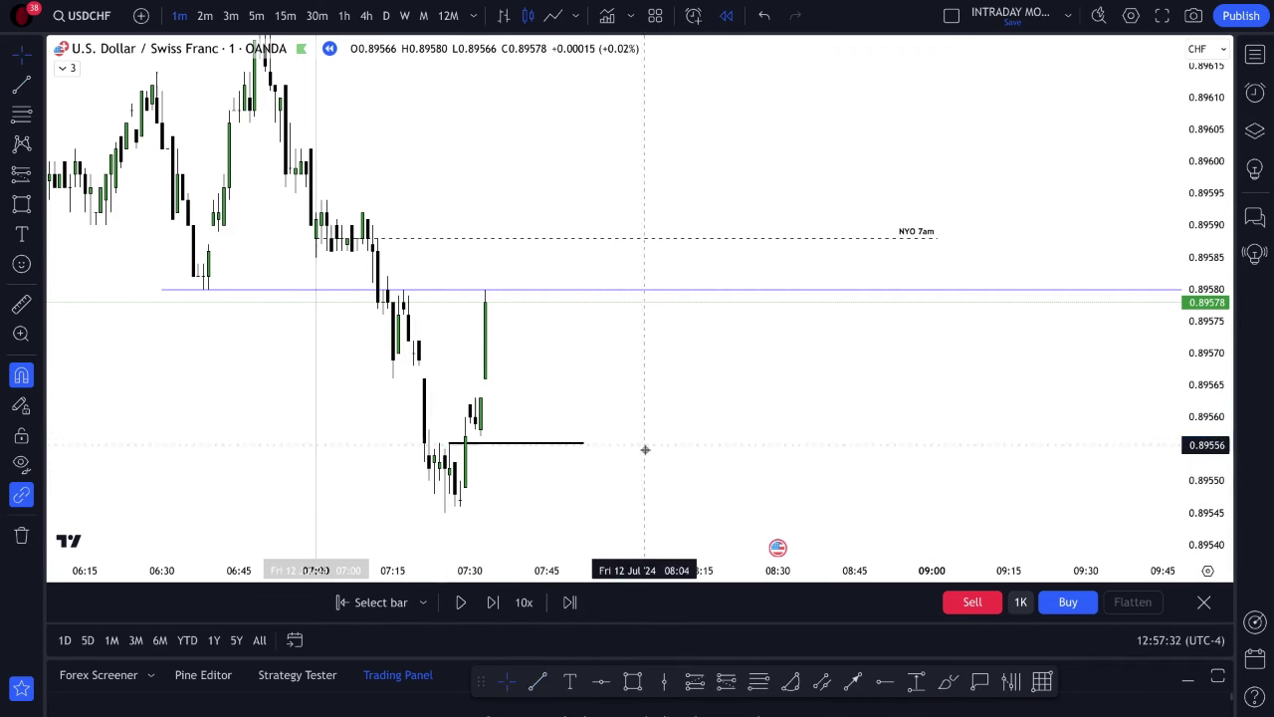
- Draw an orange FVG box over the 07:29 candles, raising its bottom edge to about 0.89550
left_click(633, 681)
left_click(468, 486)
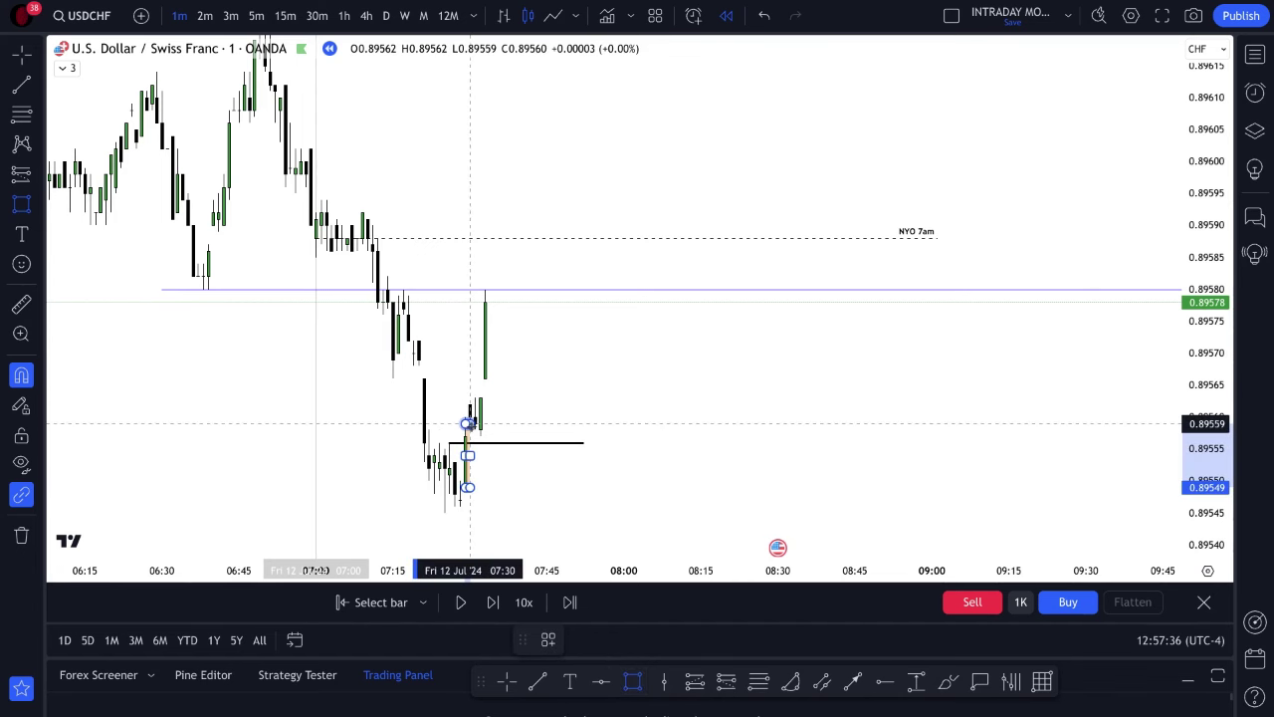
left_click(541, 425)
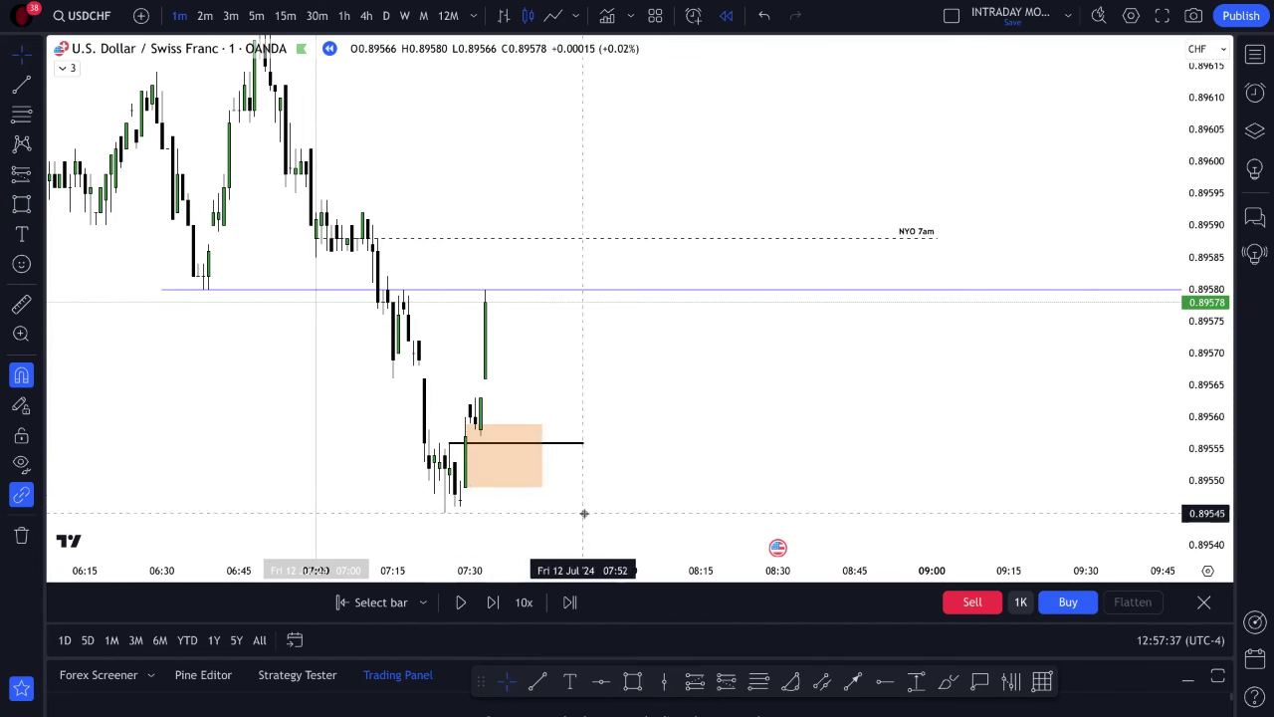
left_click_drag(464, 487, 464, 480)
left_click(534, 525)
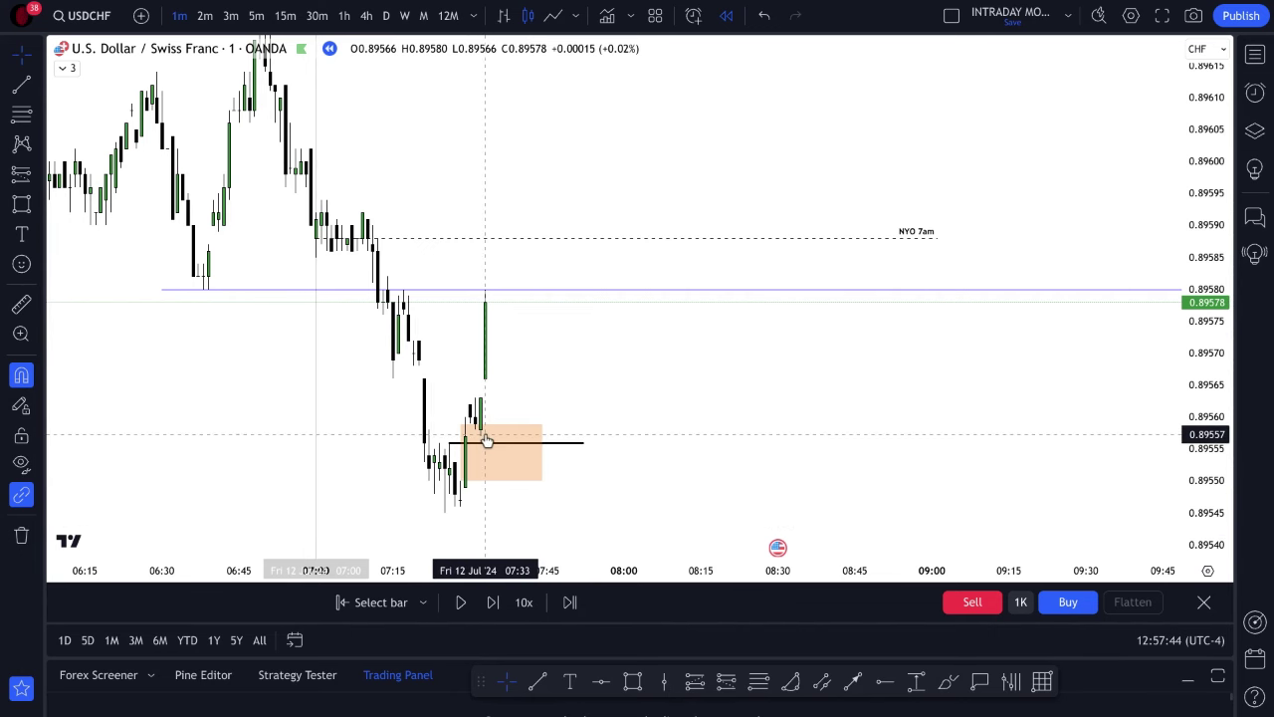
- Stretch the NYO 7am line further right and place a down-arrow icon below it
left_click(944, 238)
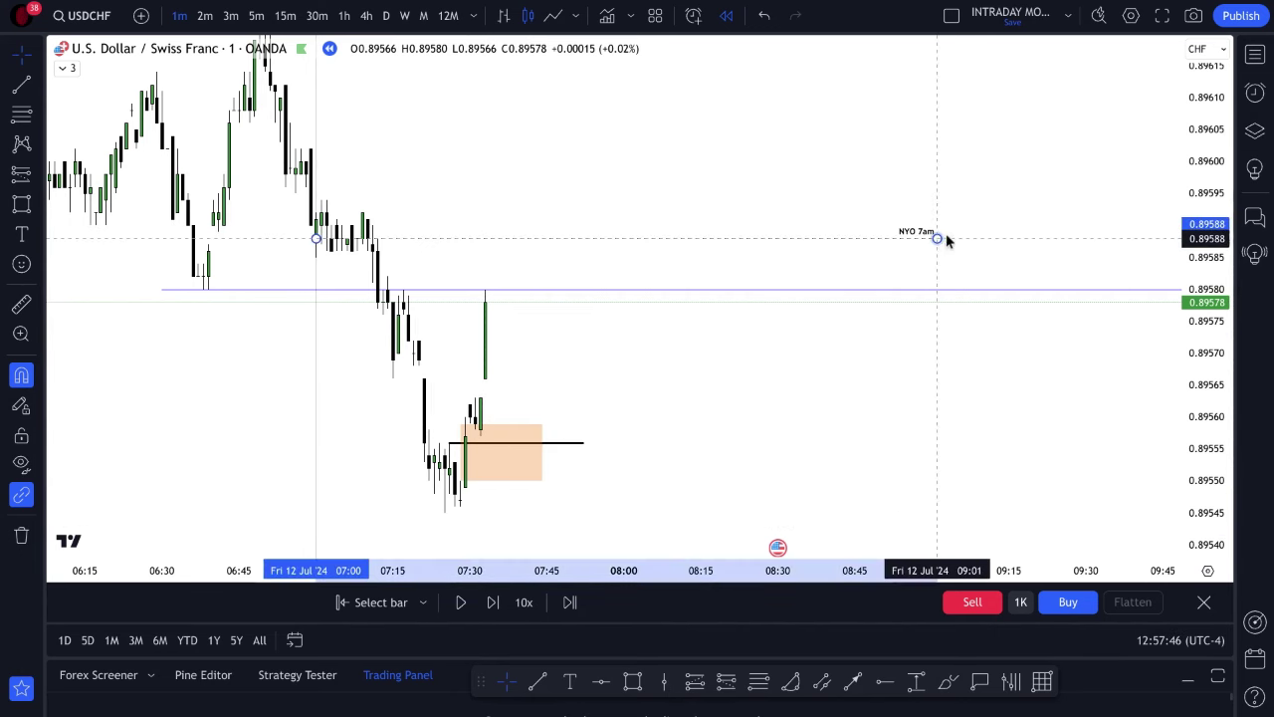
left_click_drag(946, 239, 1065, 237)
left_click(1012, 289)
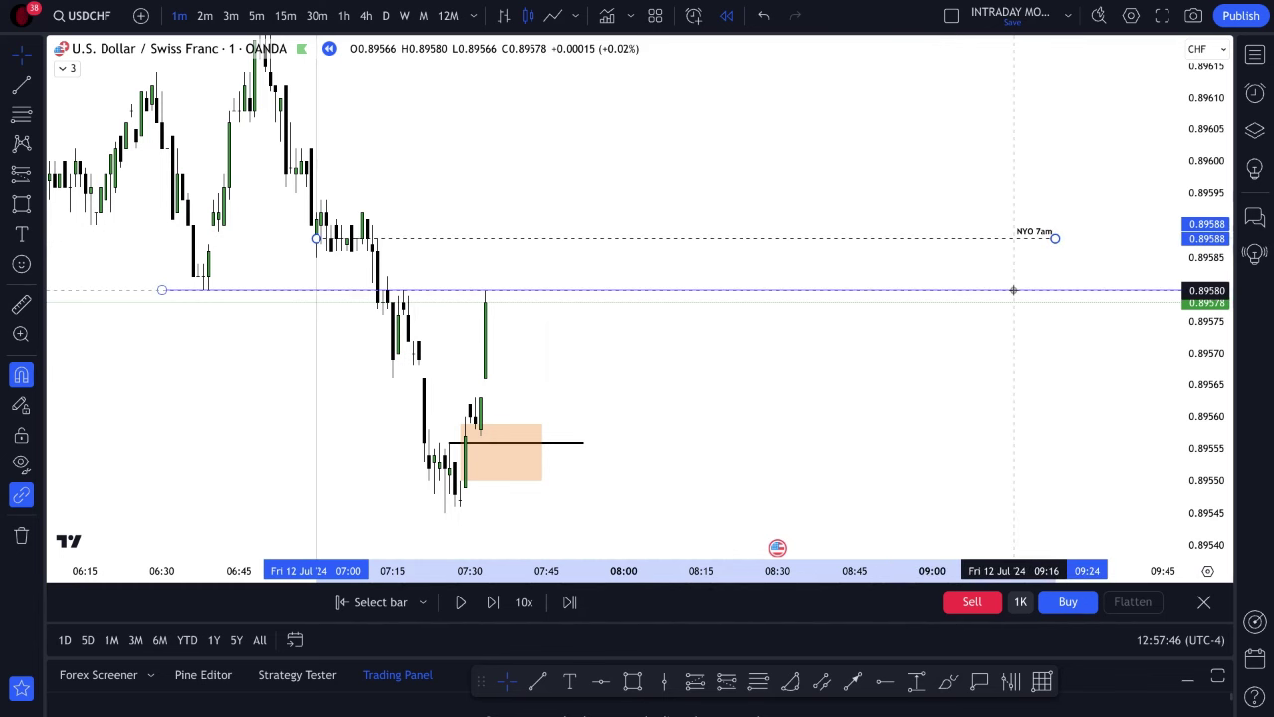
left_click(22, 264)
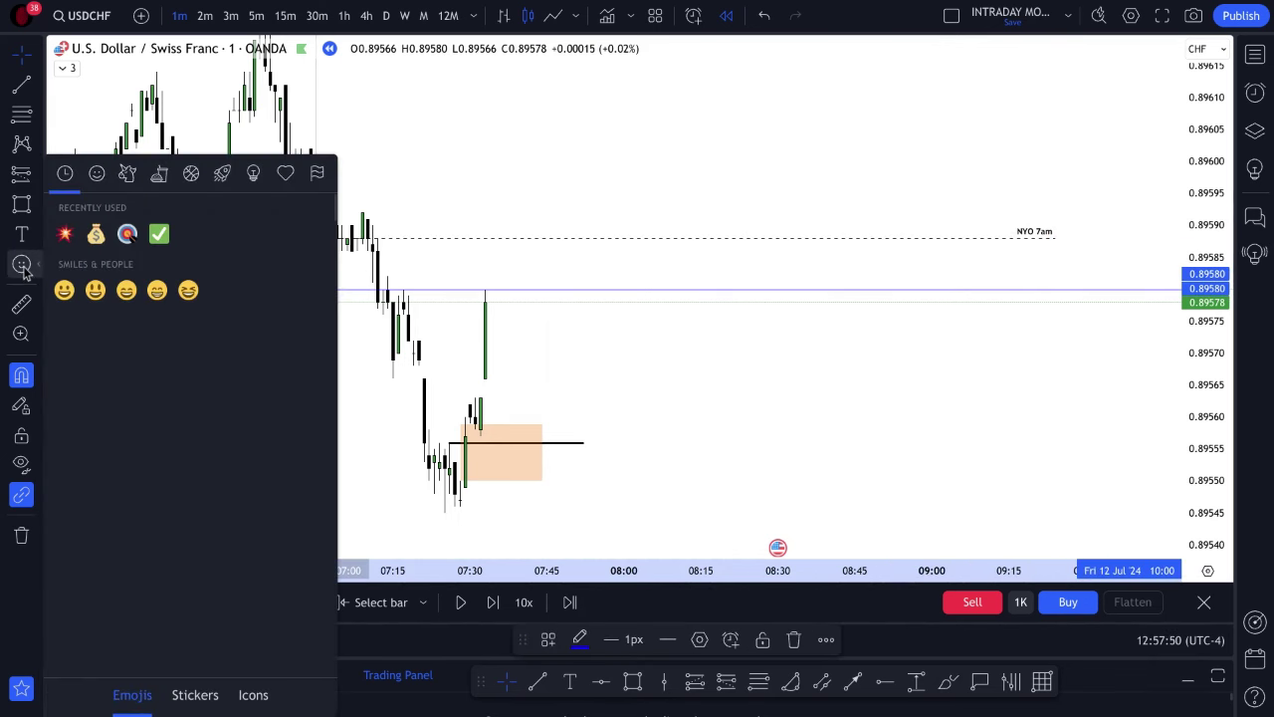
left_click(251, 695)
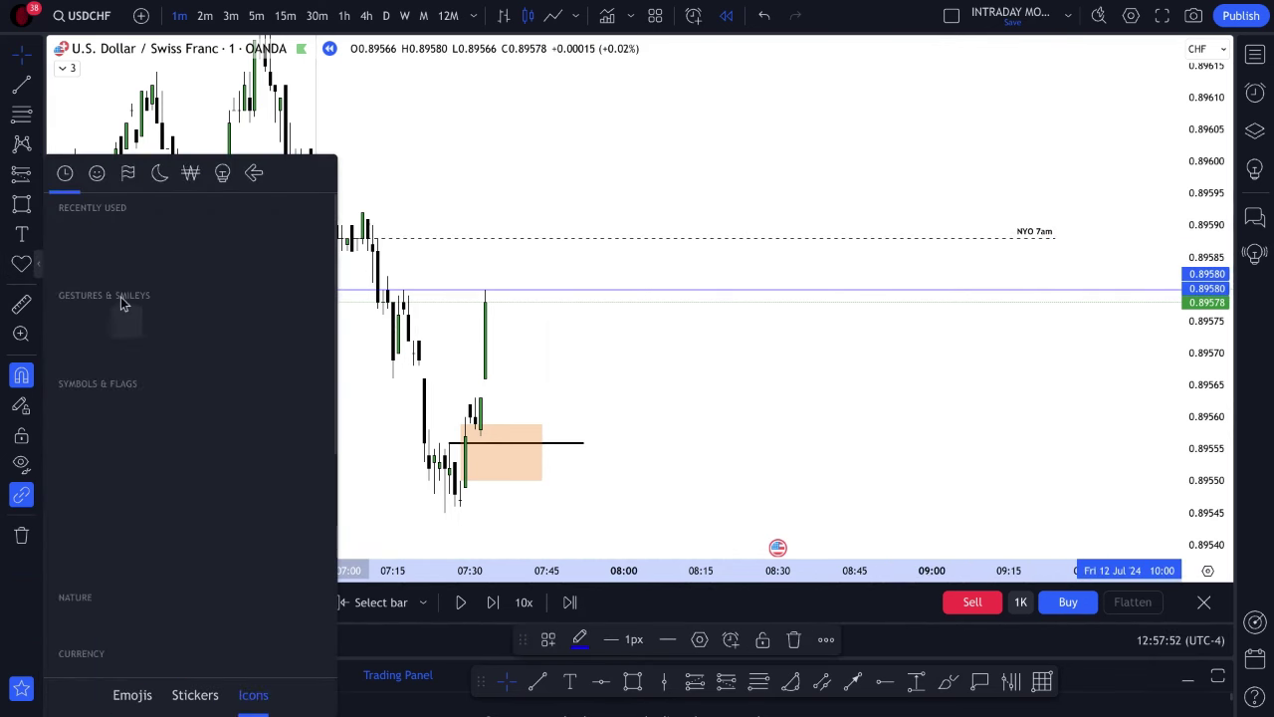
left_click(912, 251)
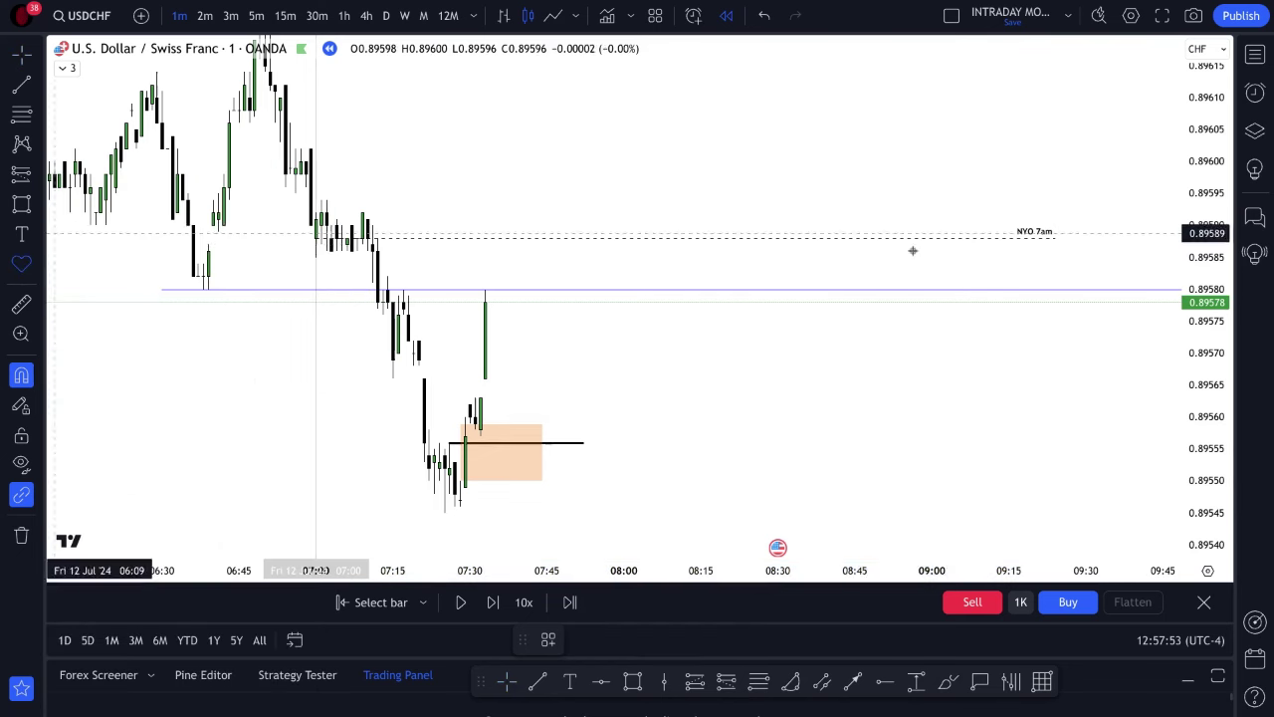
left_click(1014, 265)
- Shift the DISCOUNT / IDEAL BUYS notes, NYO 7am line and down arrow further right
left_click(570, 681)
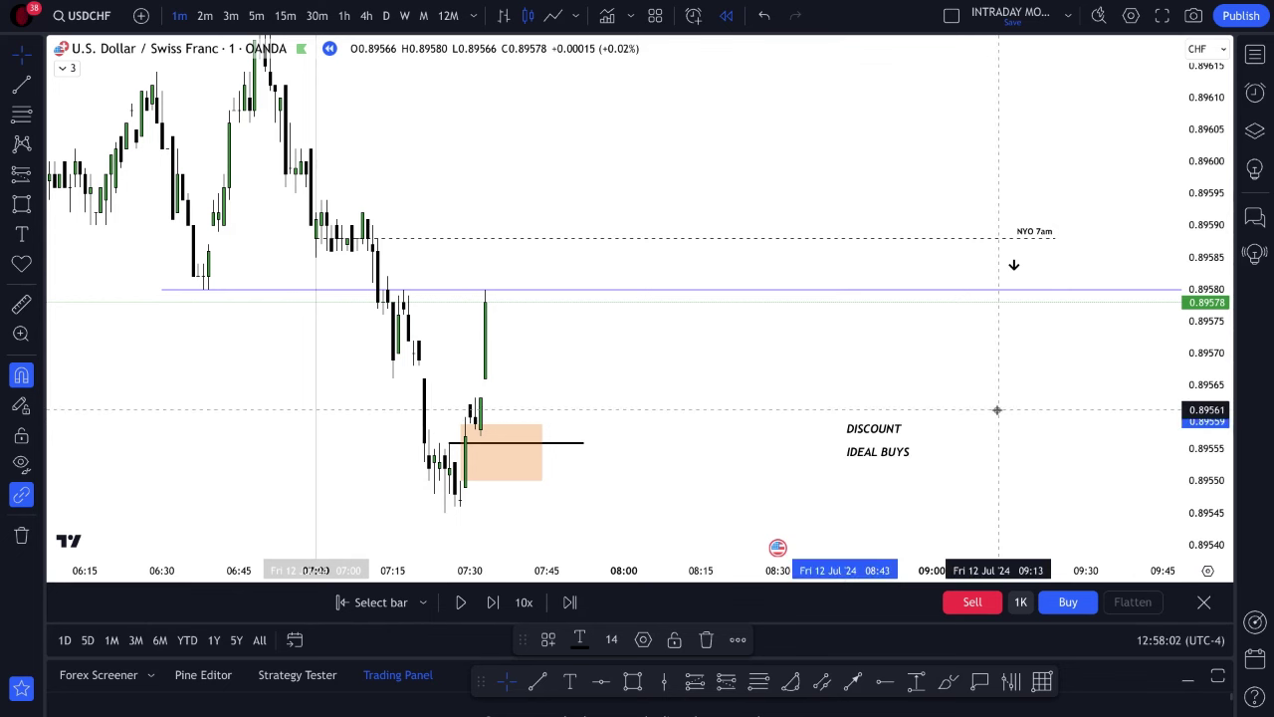
mouse_move(896, 438)
left_mouse_down()
mouse_move(1010, 290)
mouse_move(1034, 292)
left_mouse_up()
left_click(1057, 239)
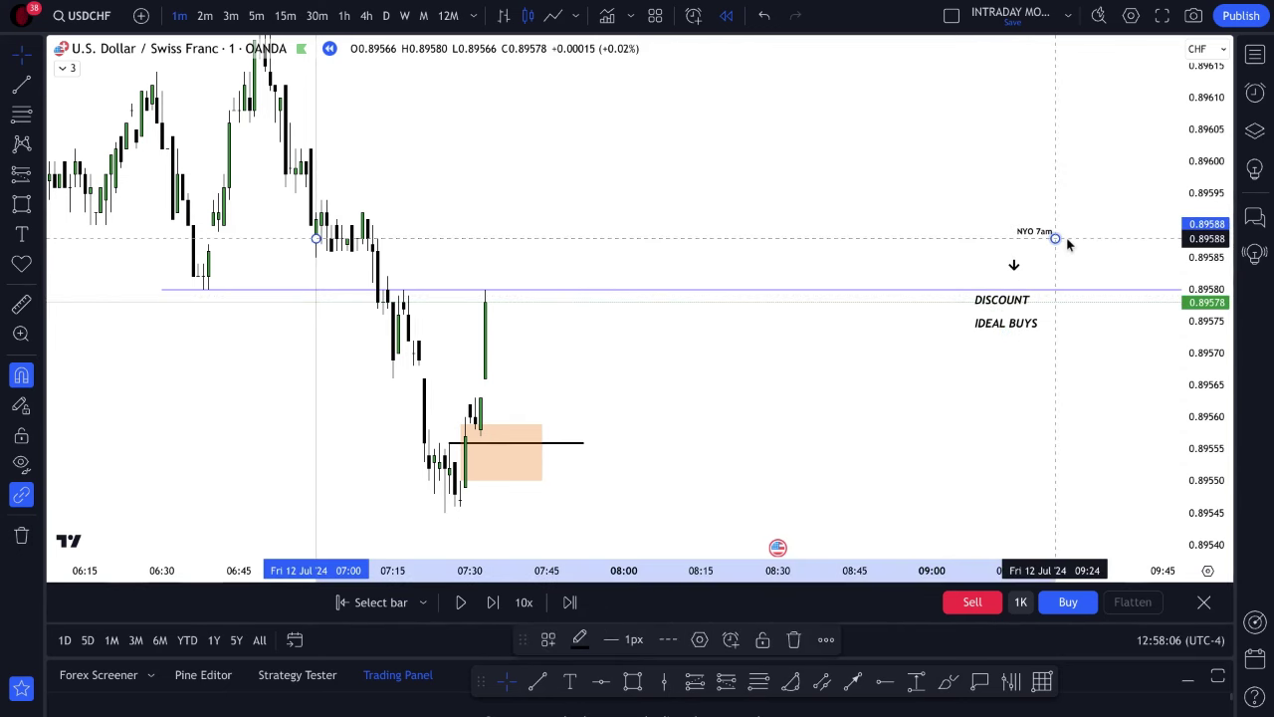
left_click_drag(1068, 244, 1084, 237)
left_click_drag(1014, 265, 1055, 265)
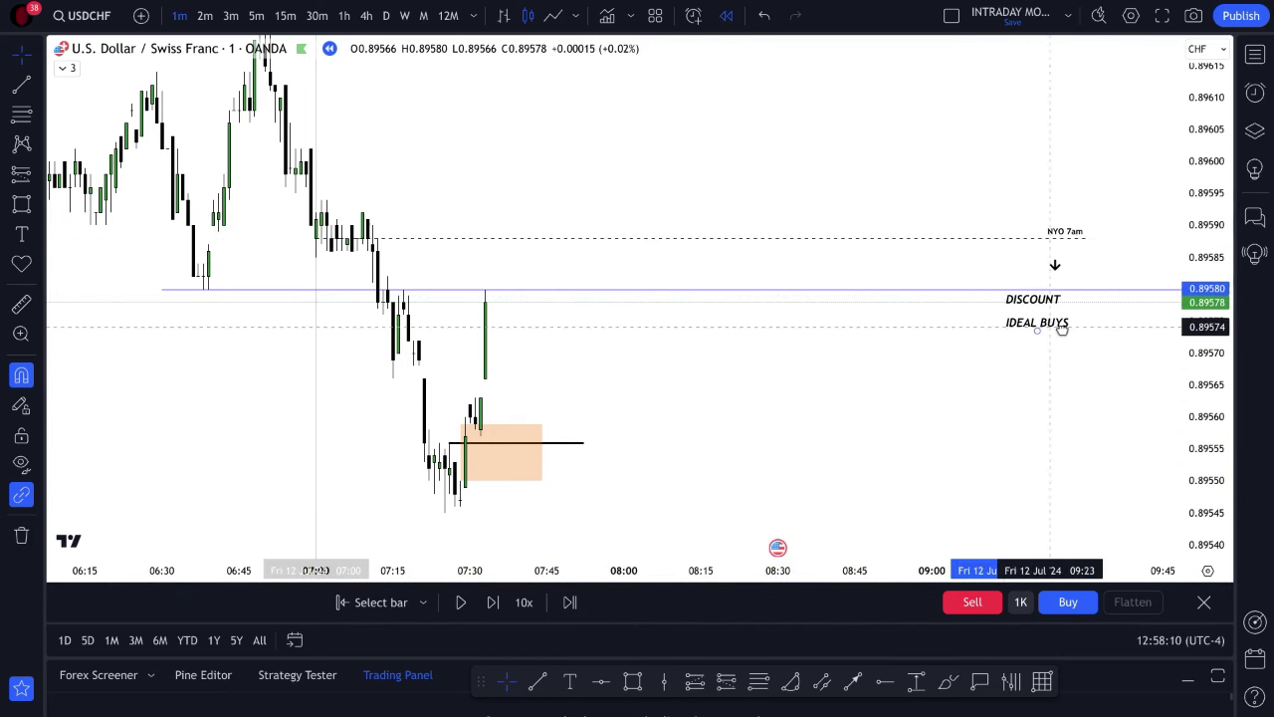
left_click_drag(1062, 328, 1077, 326)
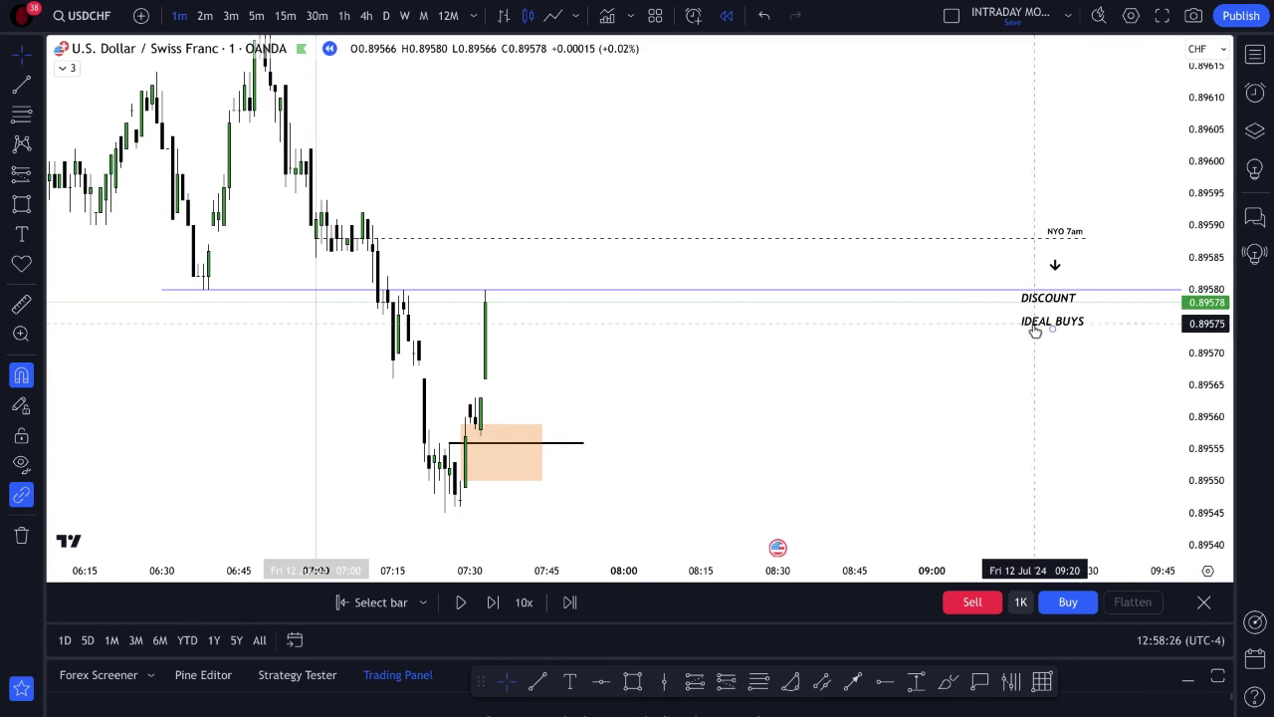
- Place a narrow templated long position at 0.89559 with stop 0.89544 and target 0.89574
left_click(695, 681)
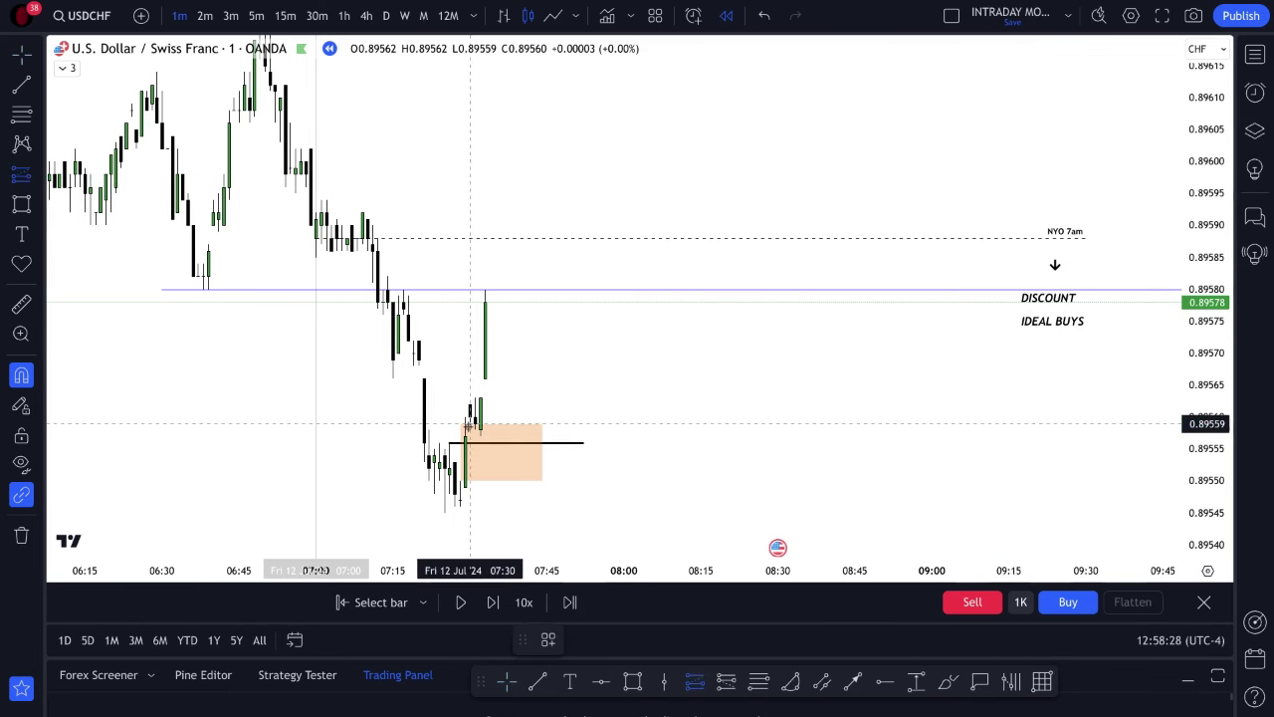
left_click(470, 423)
double_click(473, 423)
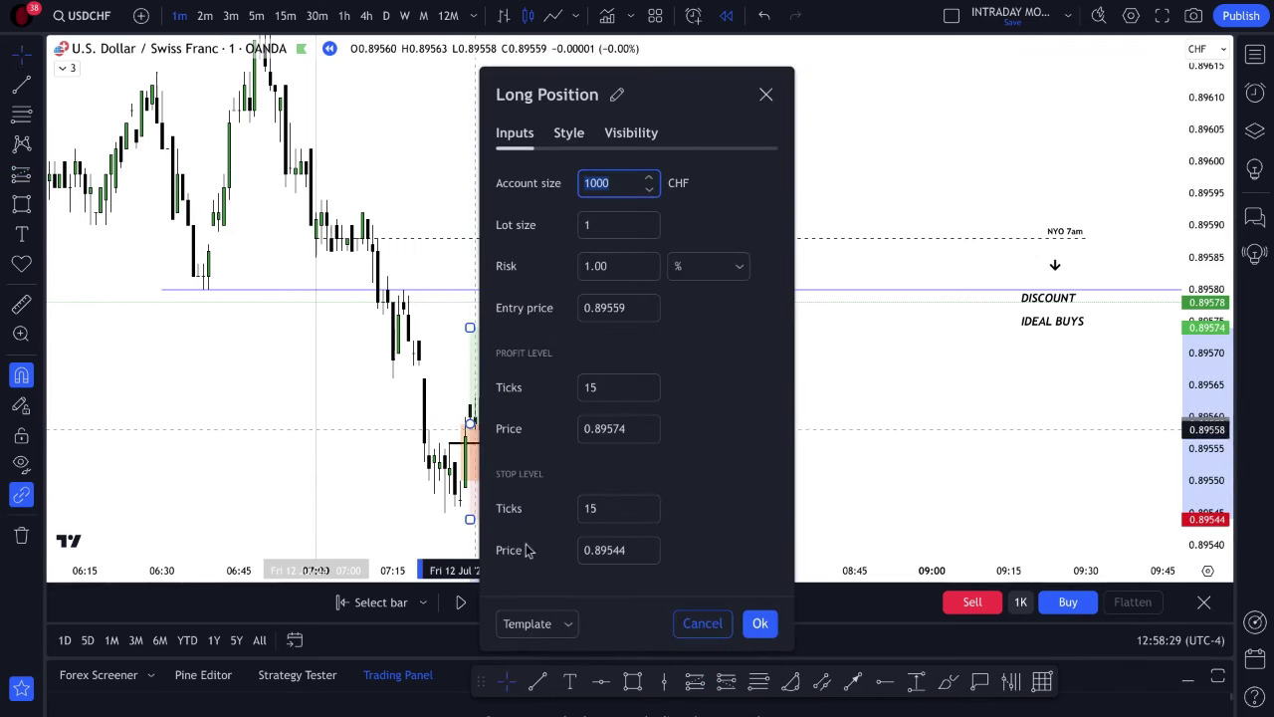
left_click(560, 625)
left_click(574, 689)
left_click(759, 623)
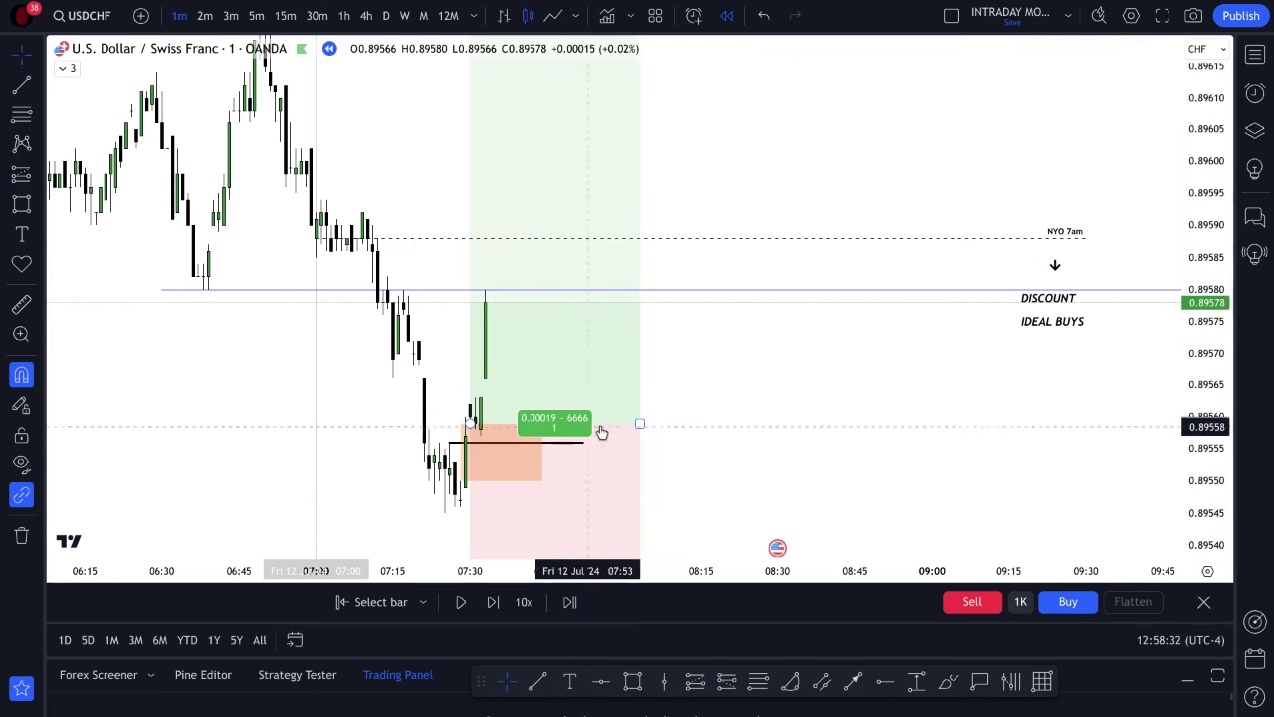
left_click_drag(640, 422, 499, 425)
left_click(615, 408)
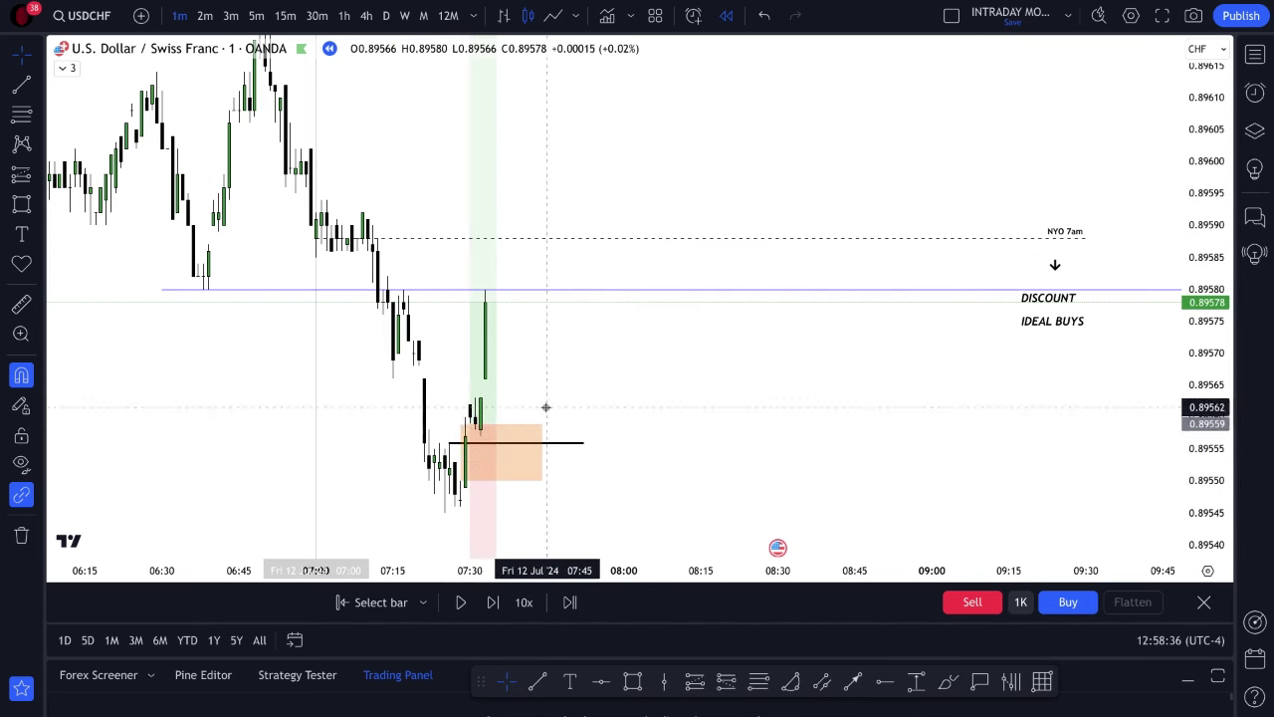
mouse_move(1197, 492)
left_mouse_down()
mouse_move(1189, 480)
mouse_move(1193, 515)
left_mouse_up()
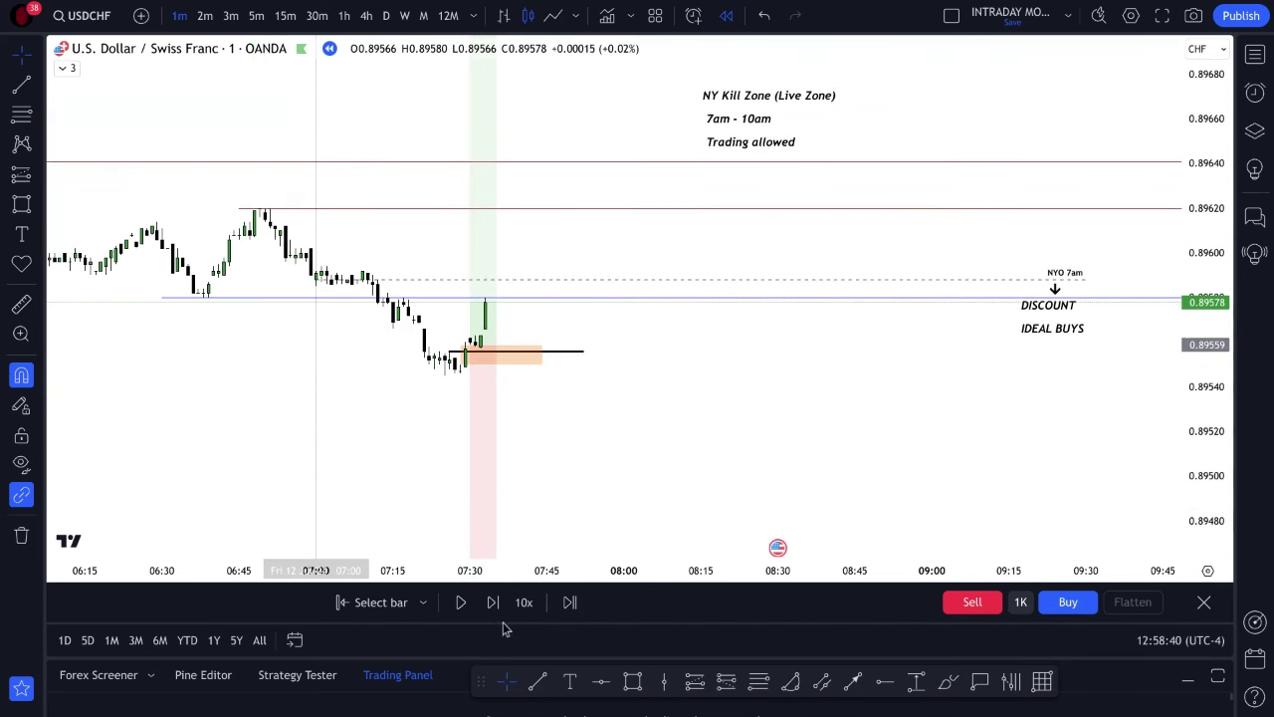
- Zoom out to fit the new candles and pause the replay past the 08:30 spike
scroll(877, 399, "down", 5)
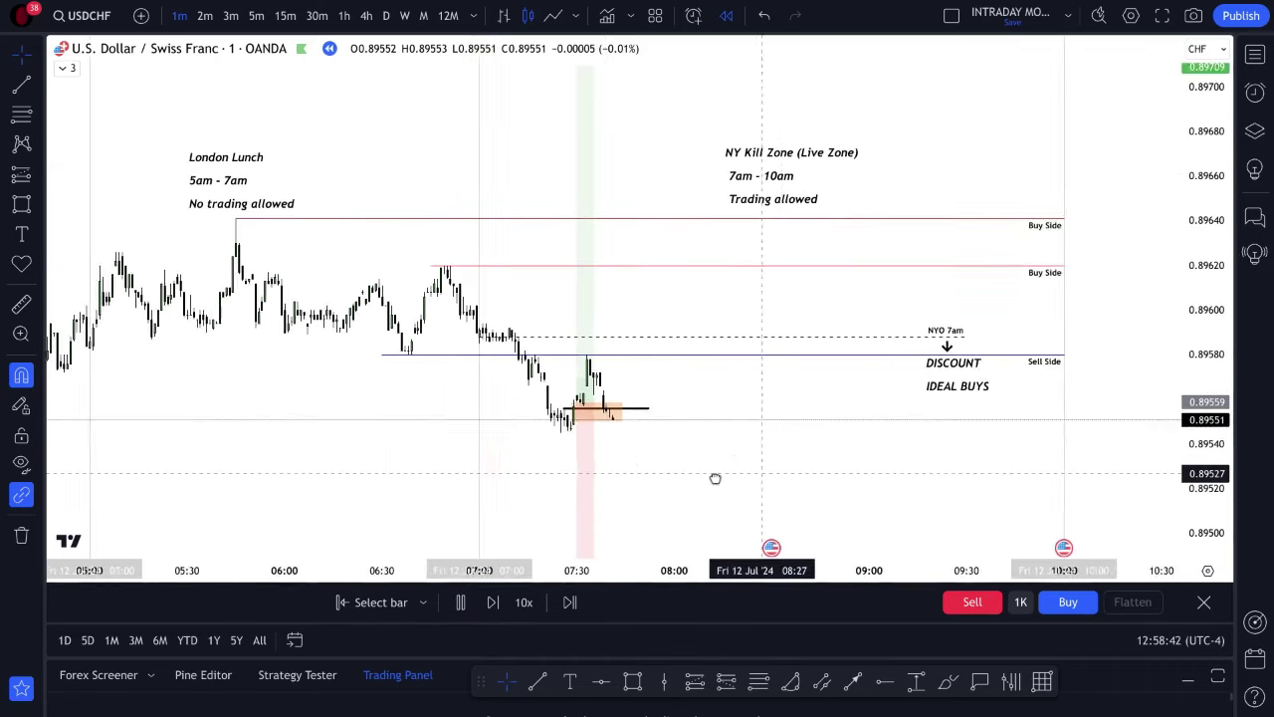
scroll(720, 451, "down", 2)
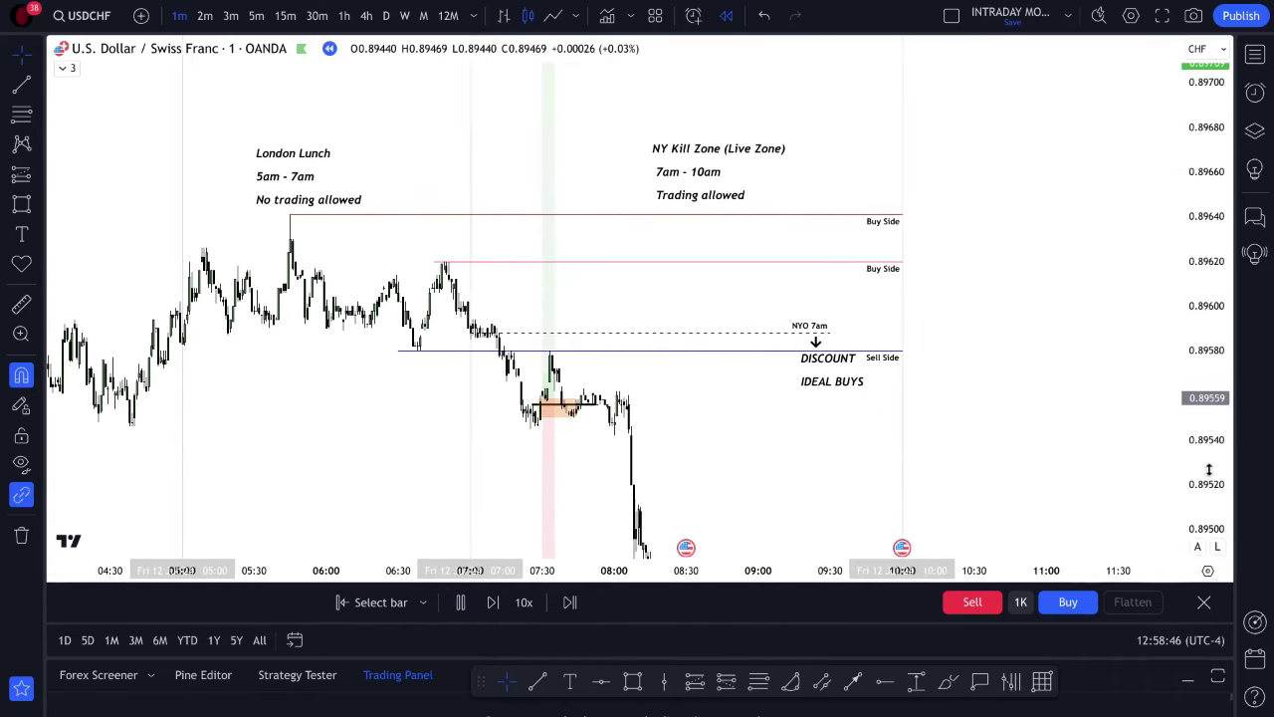
left_click_drag(1200, 498, 1199, 531)
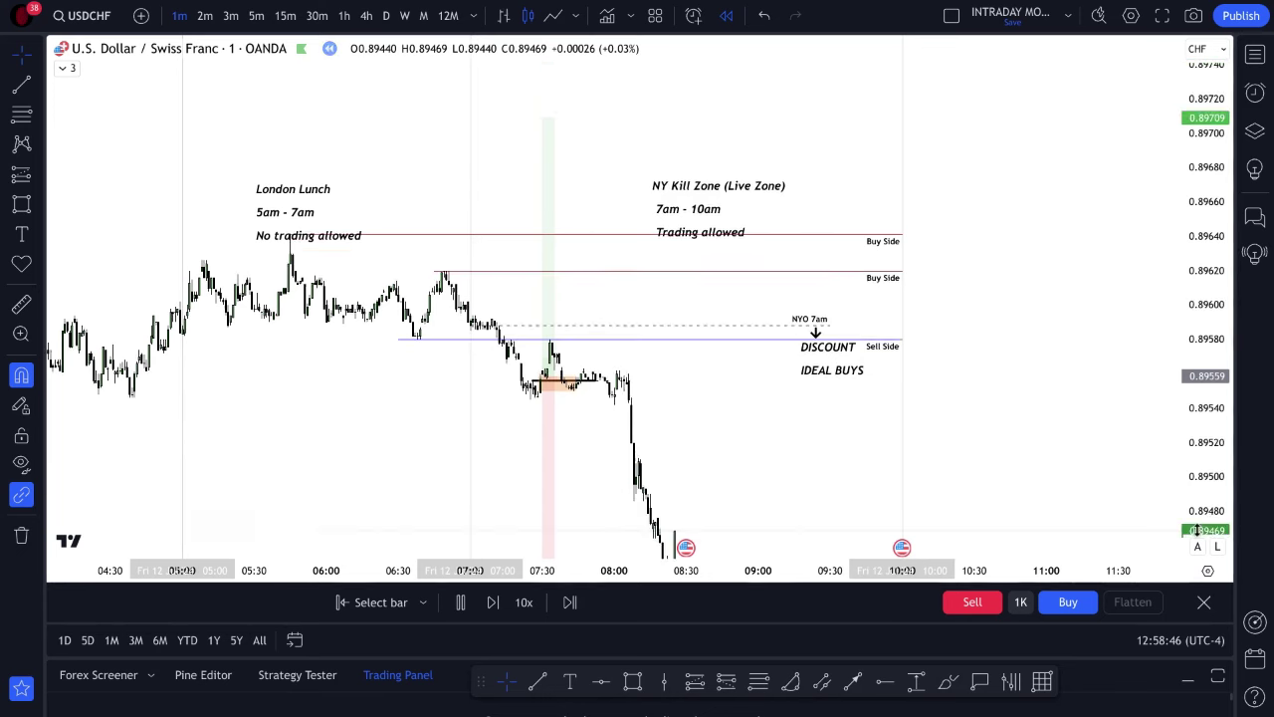
left_click(461, 603)
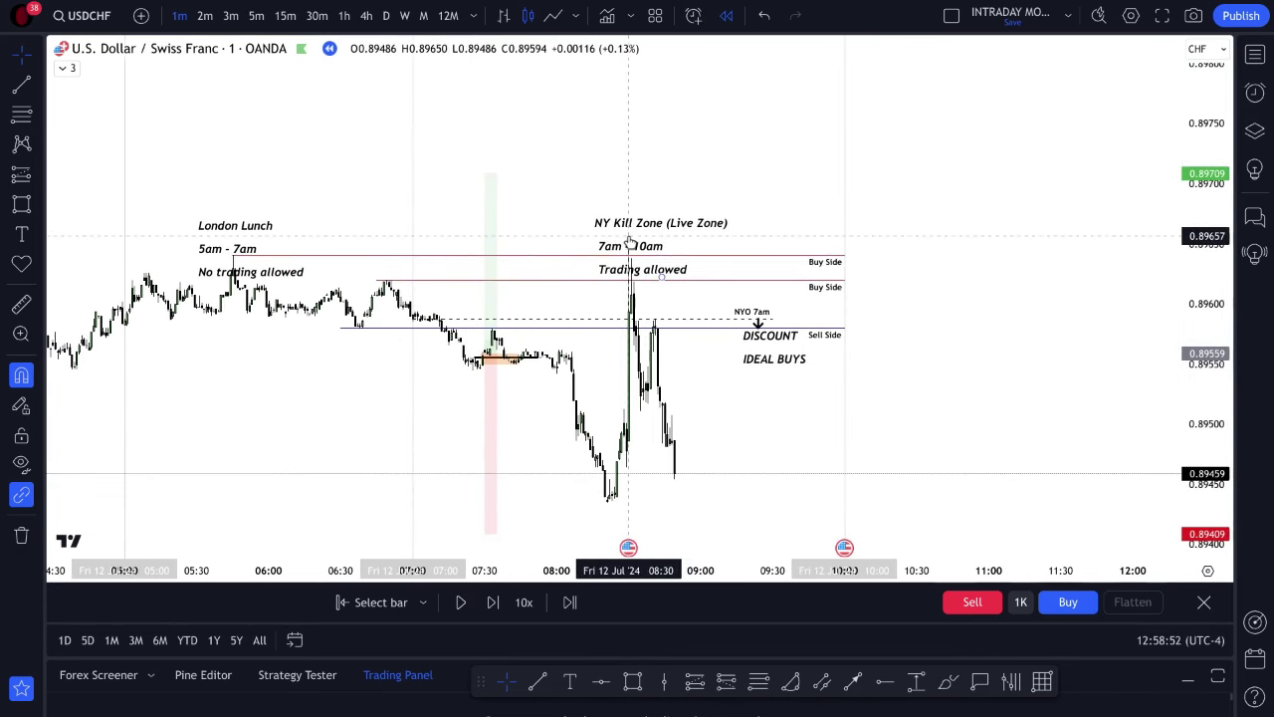
- Lift the NY Kill Zone and London Lunch notes above the candles
left_click_drag(630, 243, 644, 113)
left_click_drag(228, 223, 243, 108)
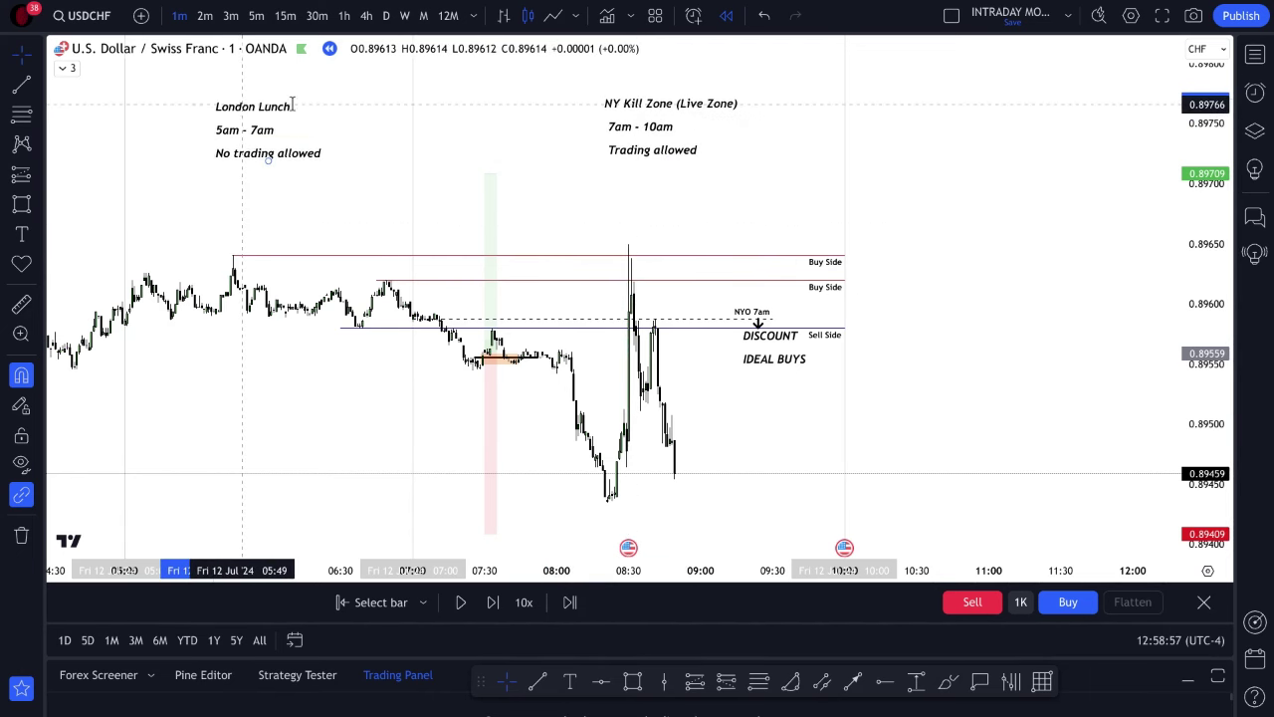
left_click(737, 207)
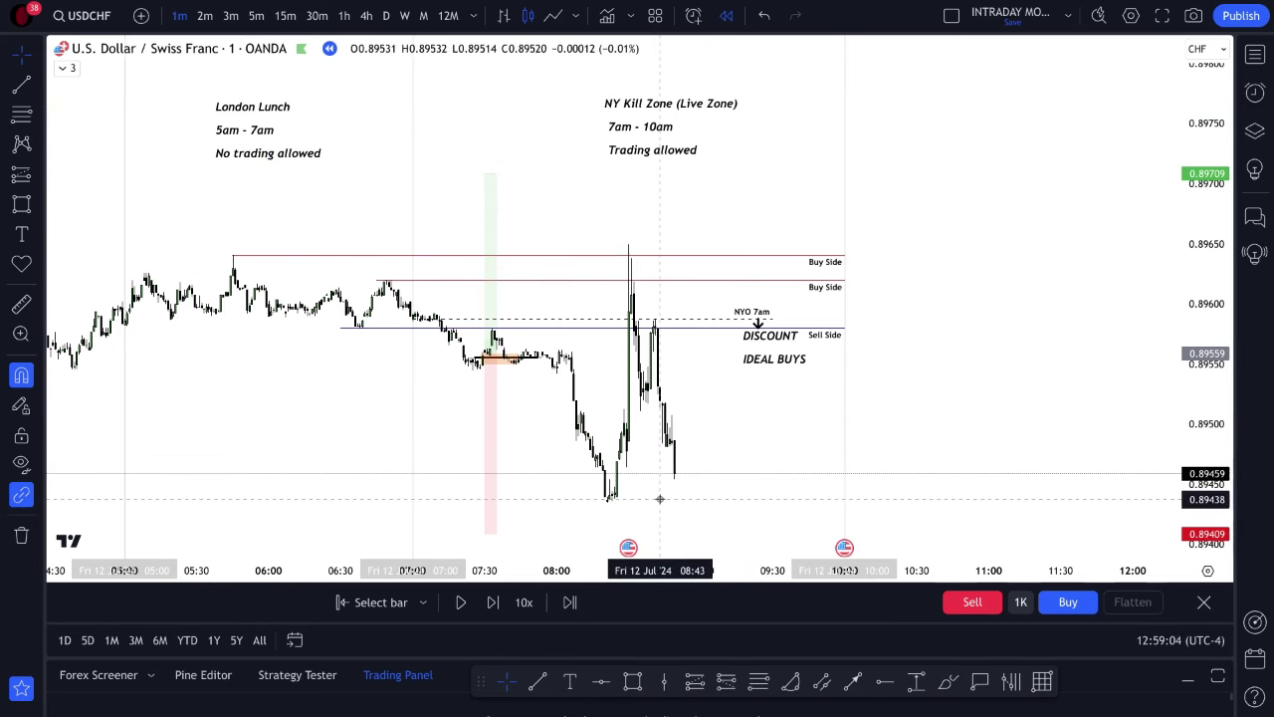
left_click_drag(513, 305, 507, 289)
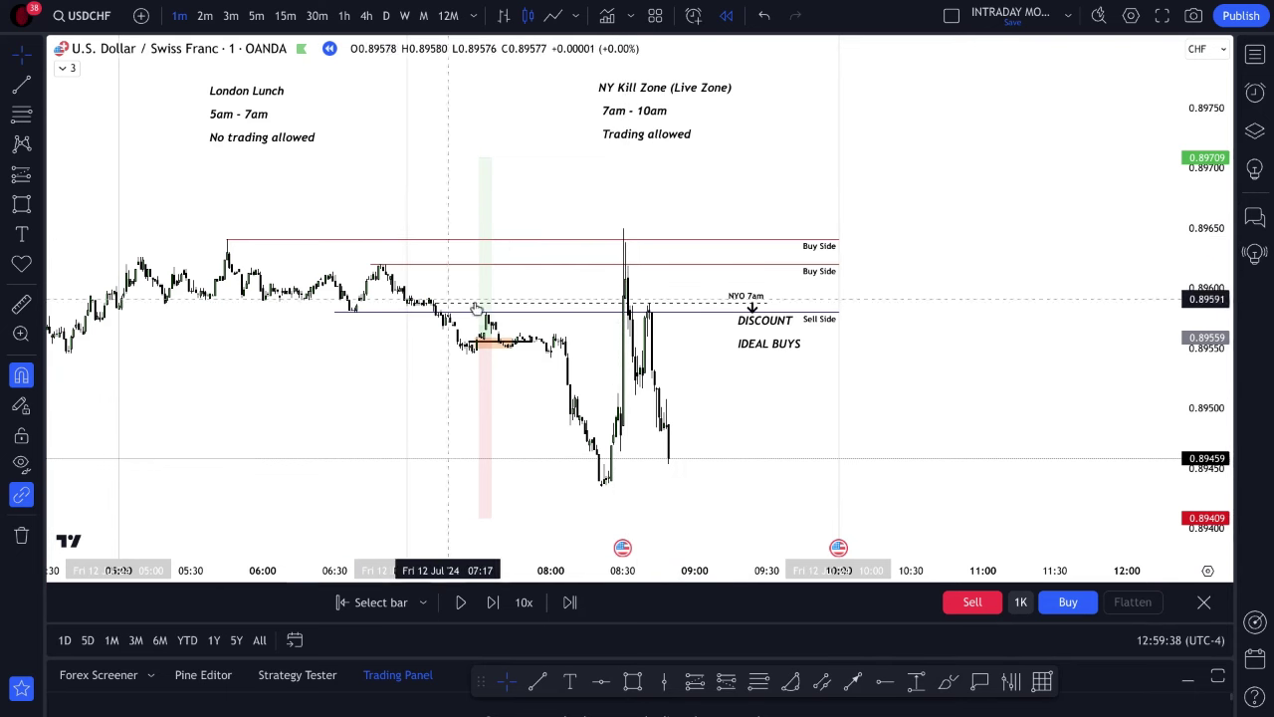
- Replay USDCHF until price drops to about 0.8935 after 09:00, then pause and rescale the view
left_click(461, 602)
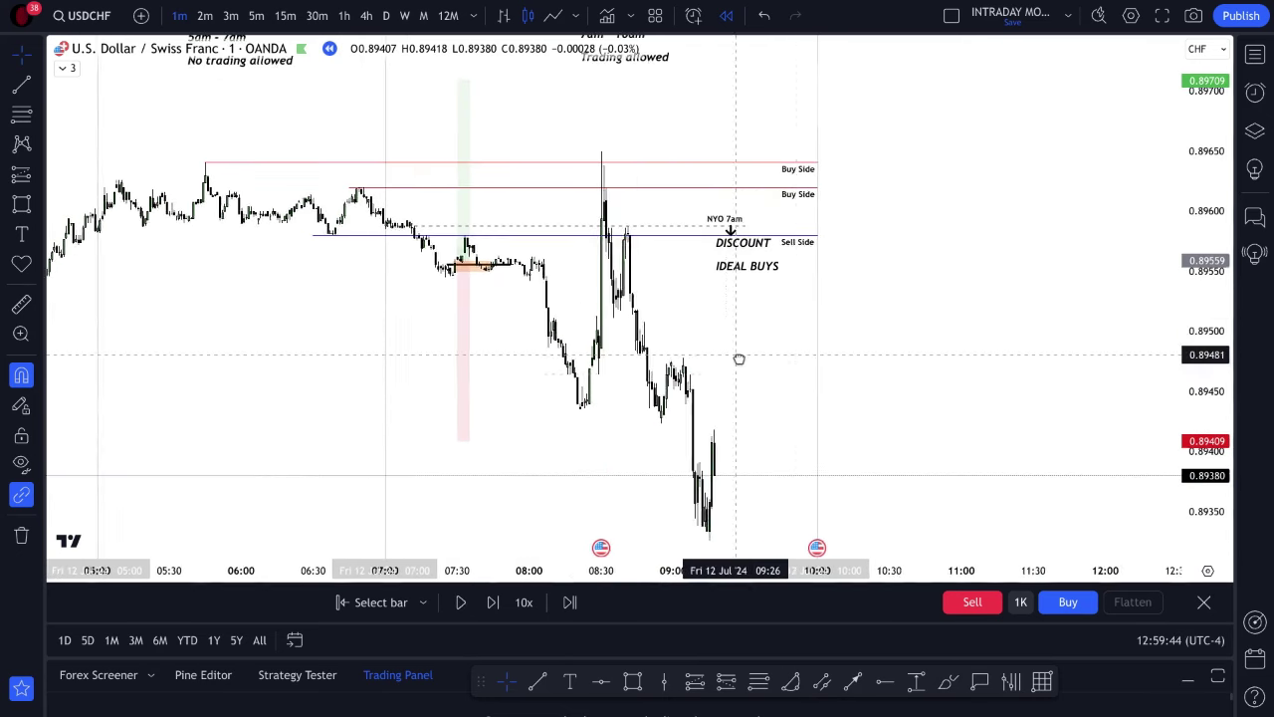
key("shift+Down")
left_click_drag(1205, 435, 1205, 468)
left_click_drag(986, 328, 1016, 357)
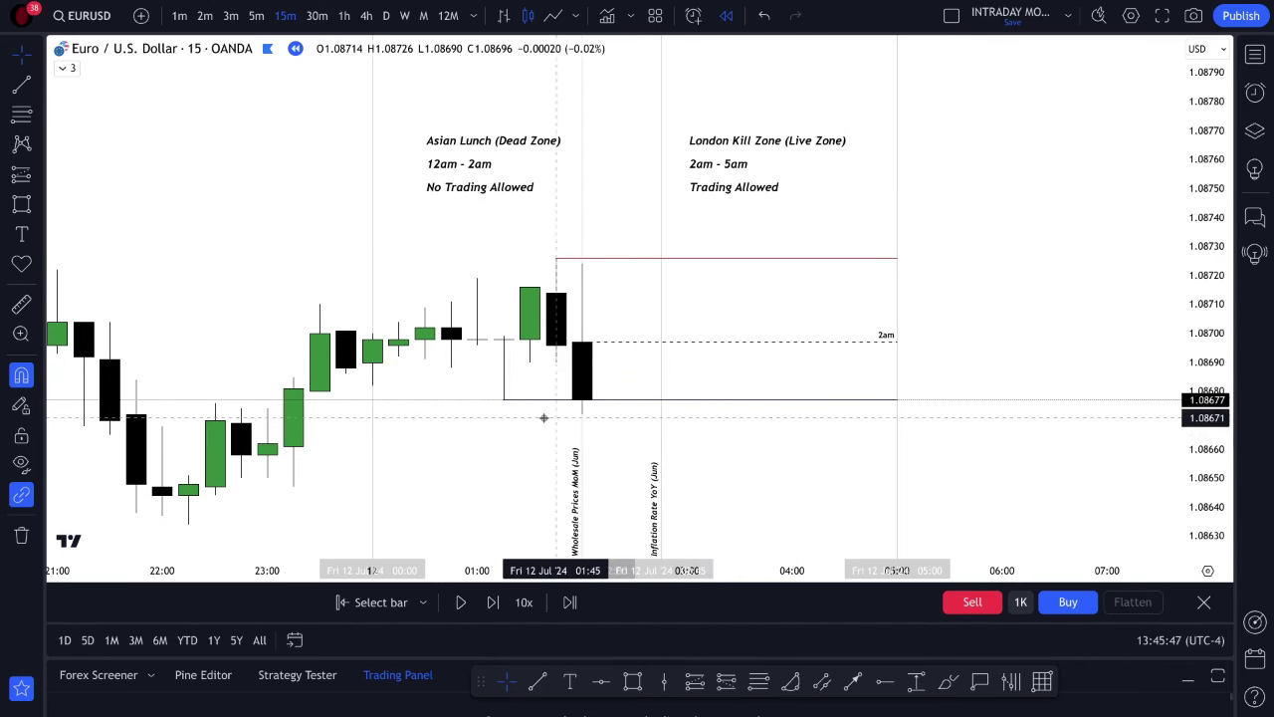
- Switch EURUSD to 1-minute bars and reset the chart view to show the session notes
left_click(179, 15)
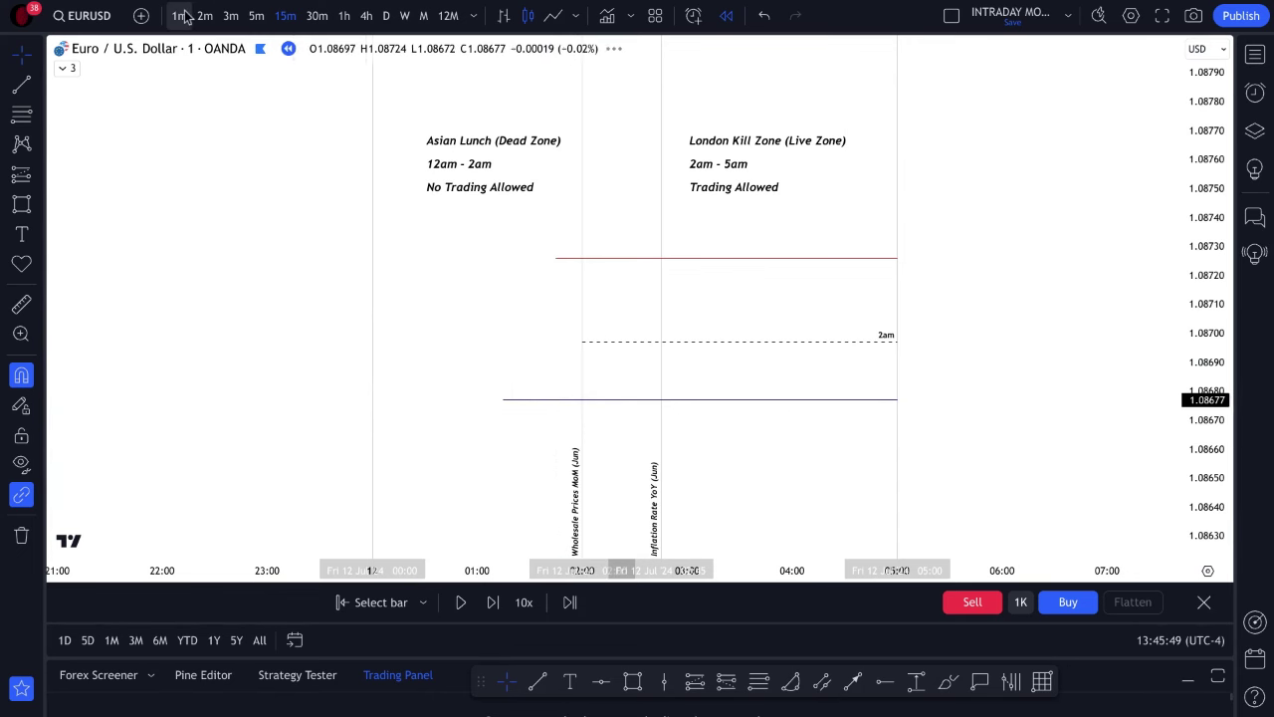
right_click(856, 186)
left_click(894, 199)
left_click_drag(982, 435, 555, 404)
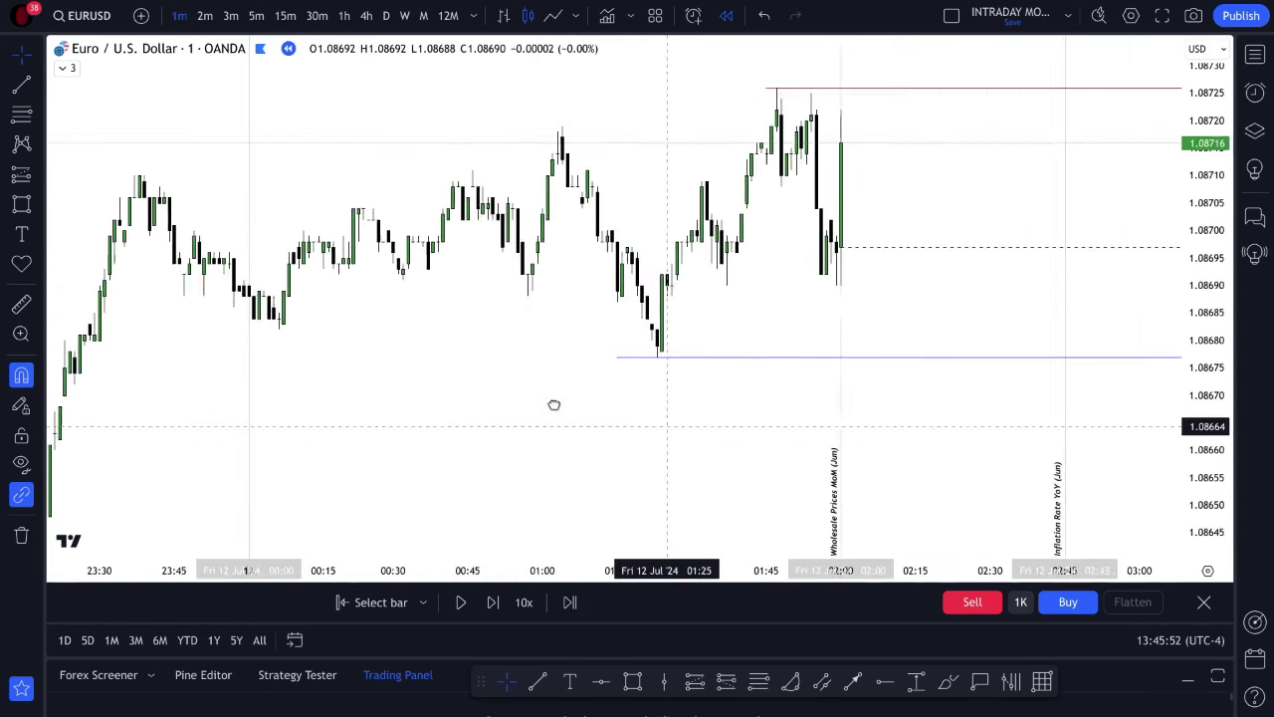
left_click_drag(1216, 447, 1216, 498)
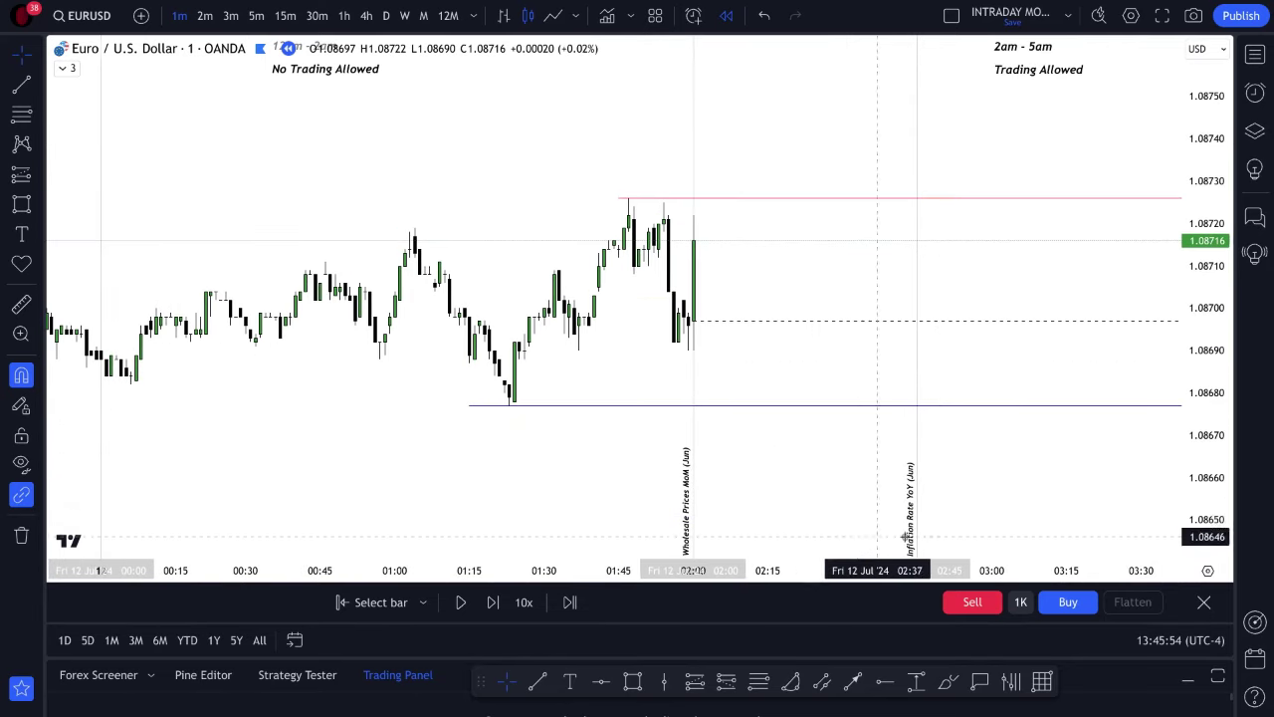
scroll(648, 501, "right", 3)
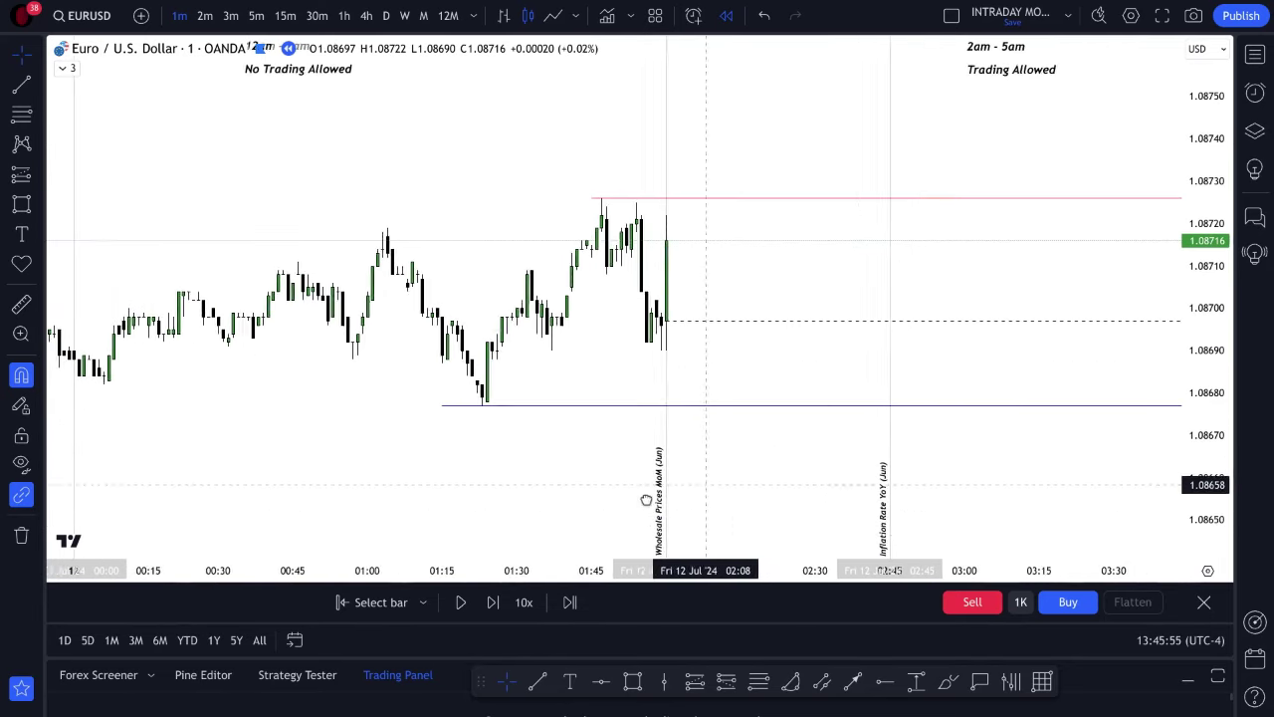
- Restart the bar replay from 02:15 and play it to about 02:19
left_click(463, 602)
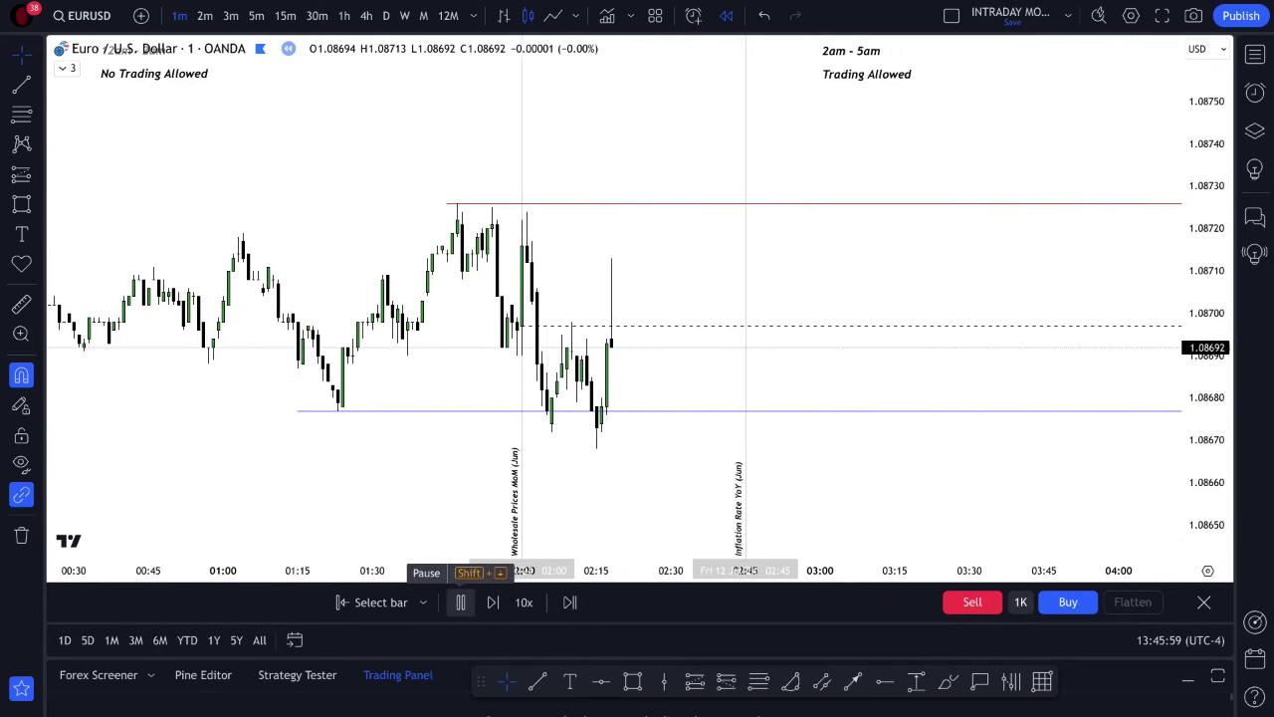
left_click(460, 602)
left_click(381, 602)
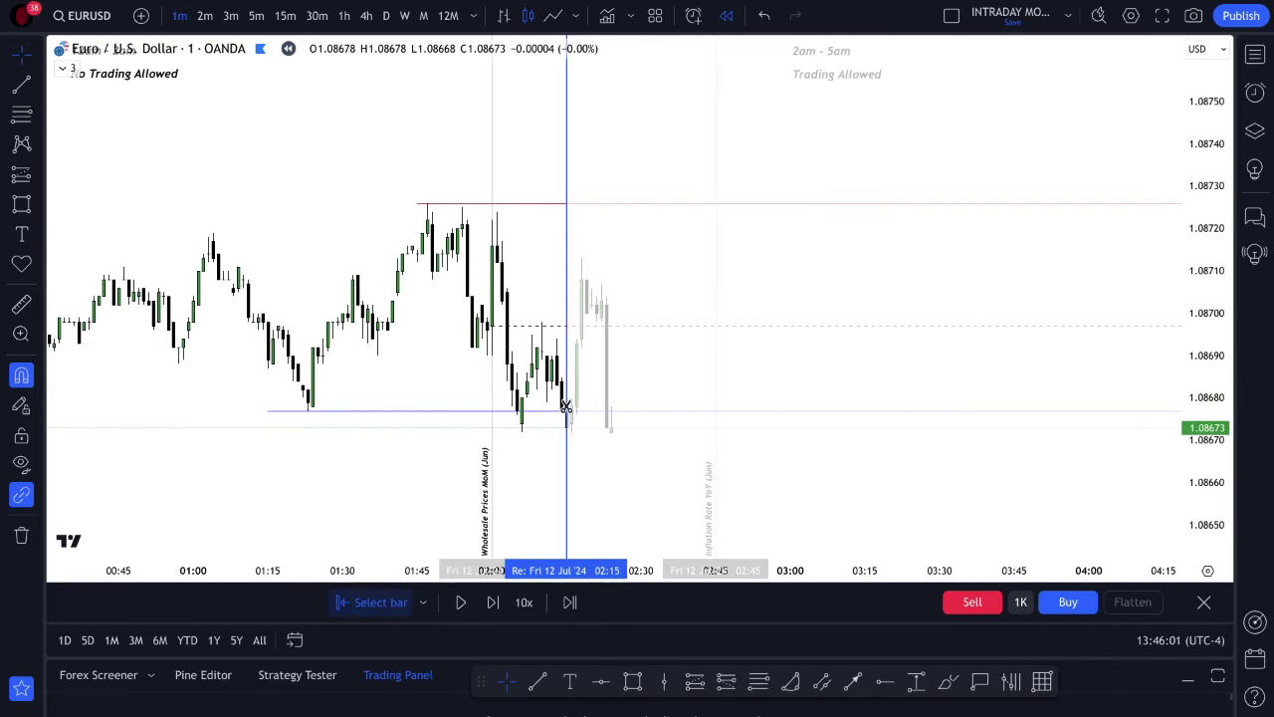
left_click(590, 393)
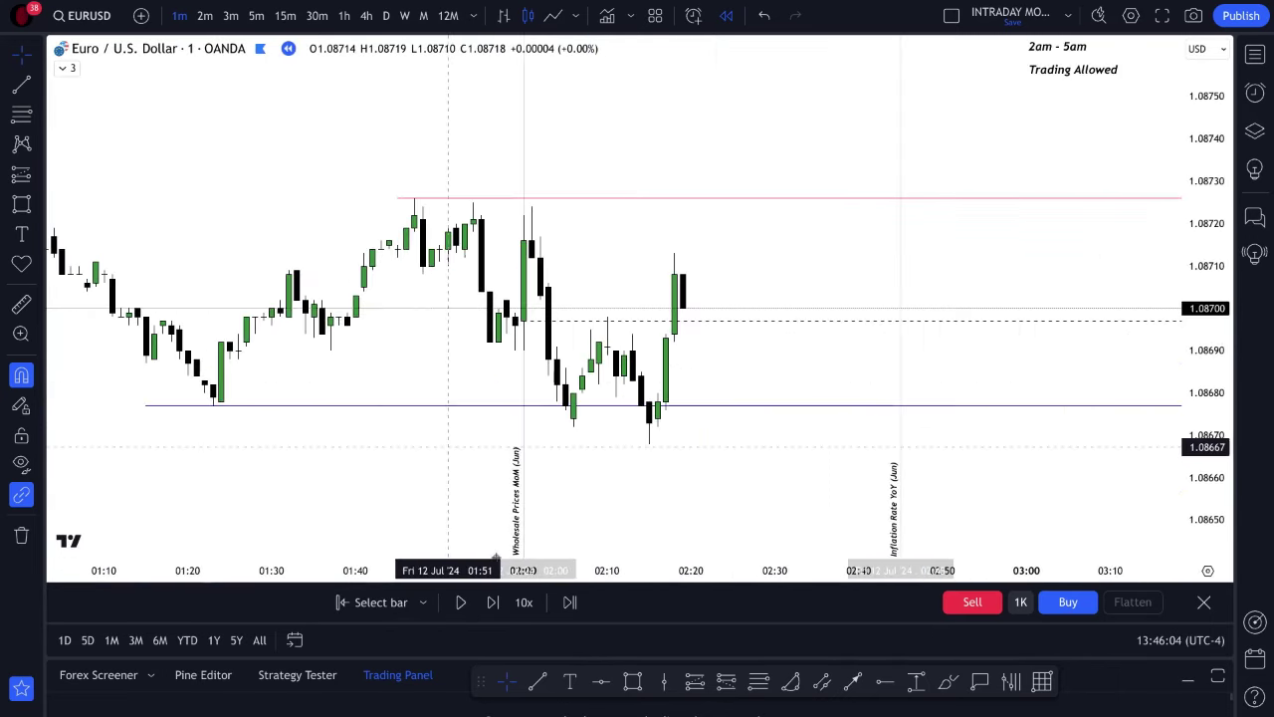
left_click(632, 681)
left_click_drag(663, 335, 685, 310)
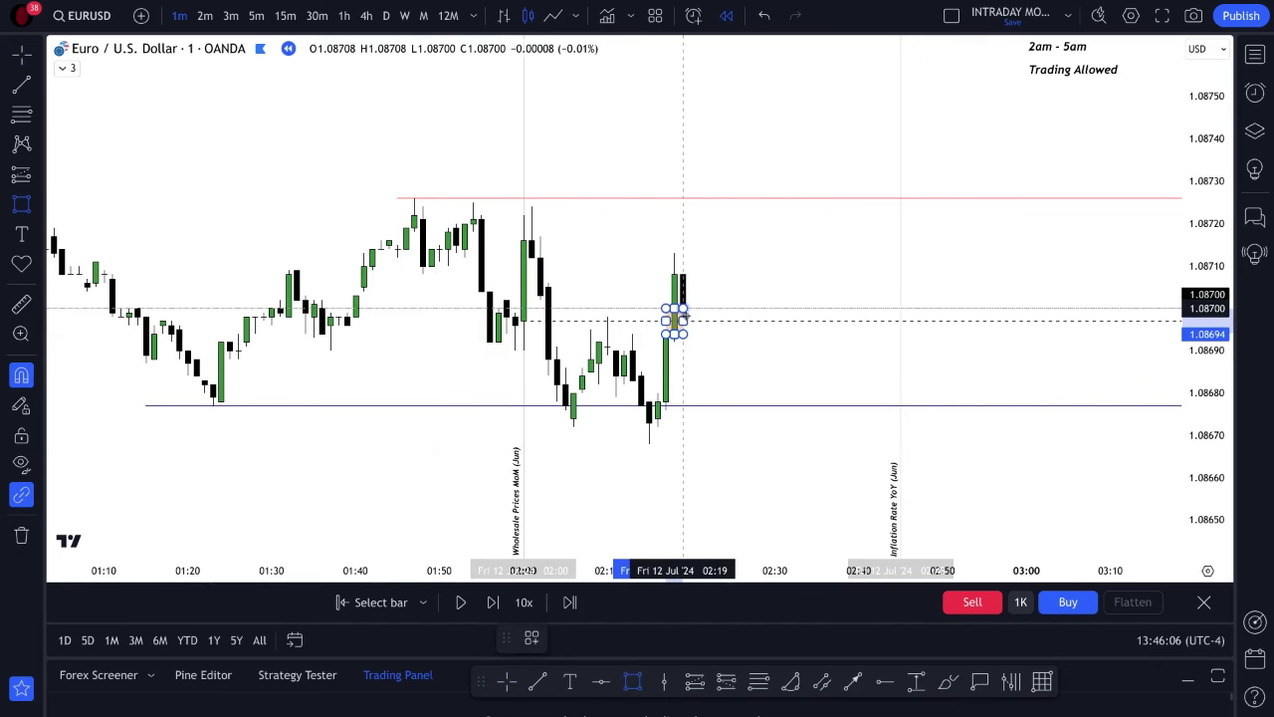
left_click(685, 314)
left_click_drag(771, 323, 775, 322)
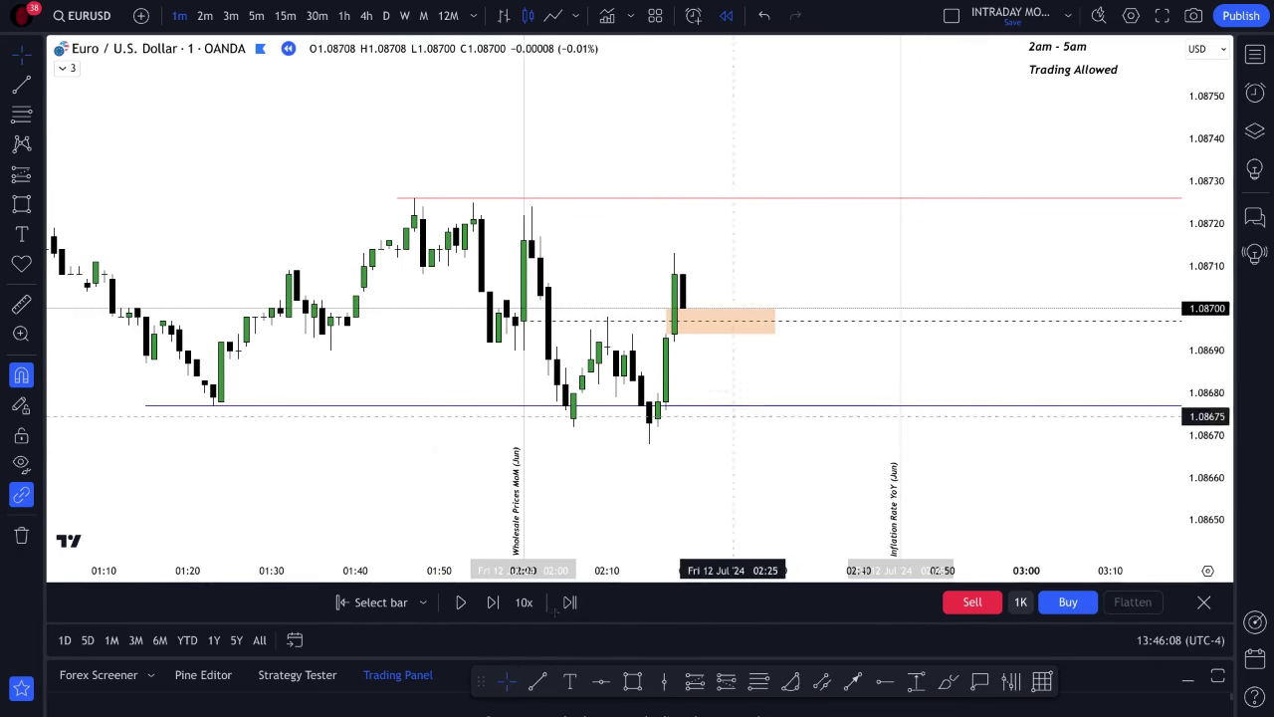
left_click(538, 681)
left_click(607, 317)
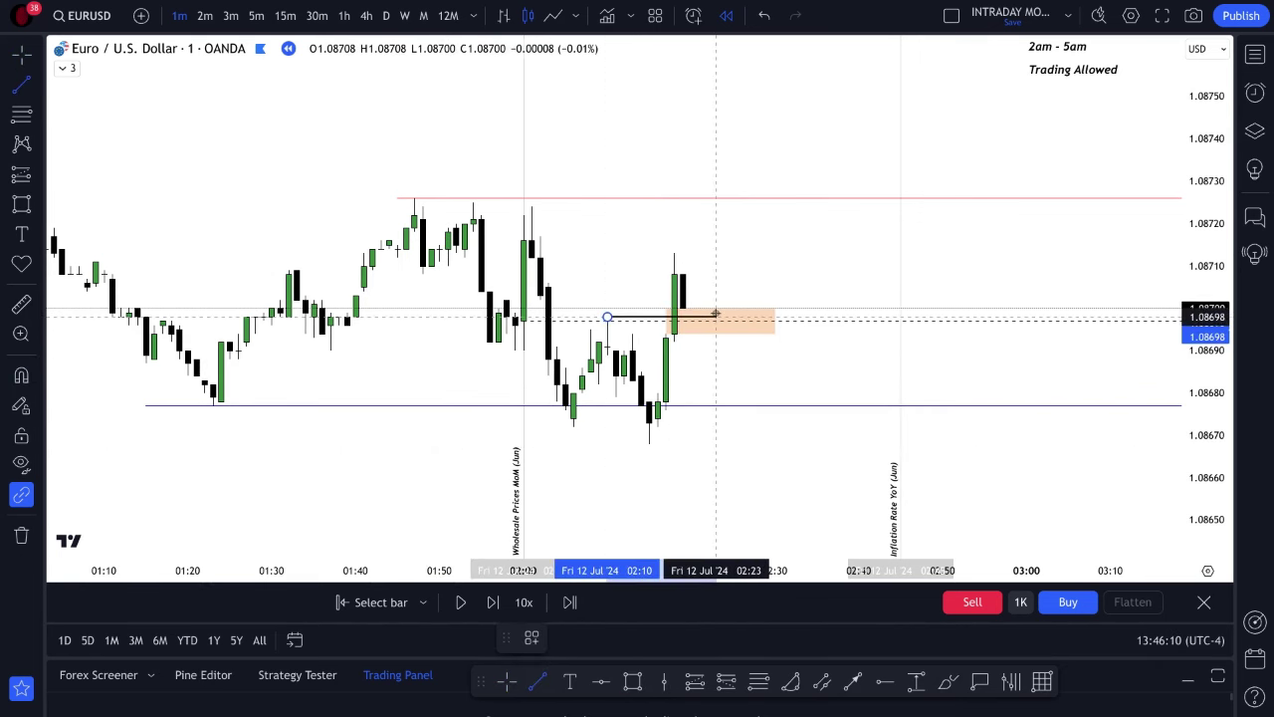
left_click(714, 317)
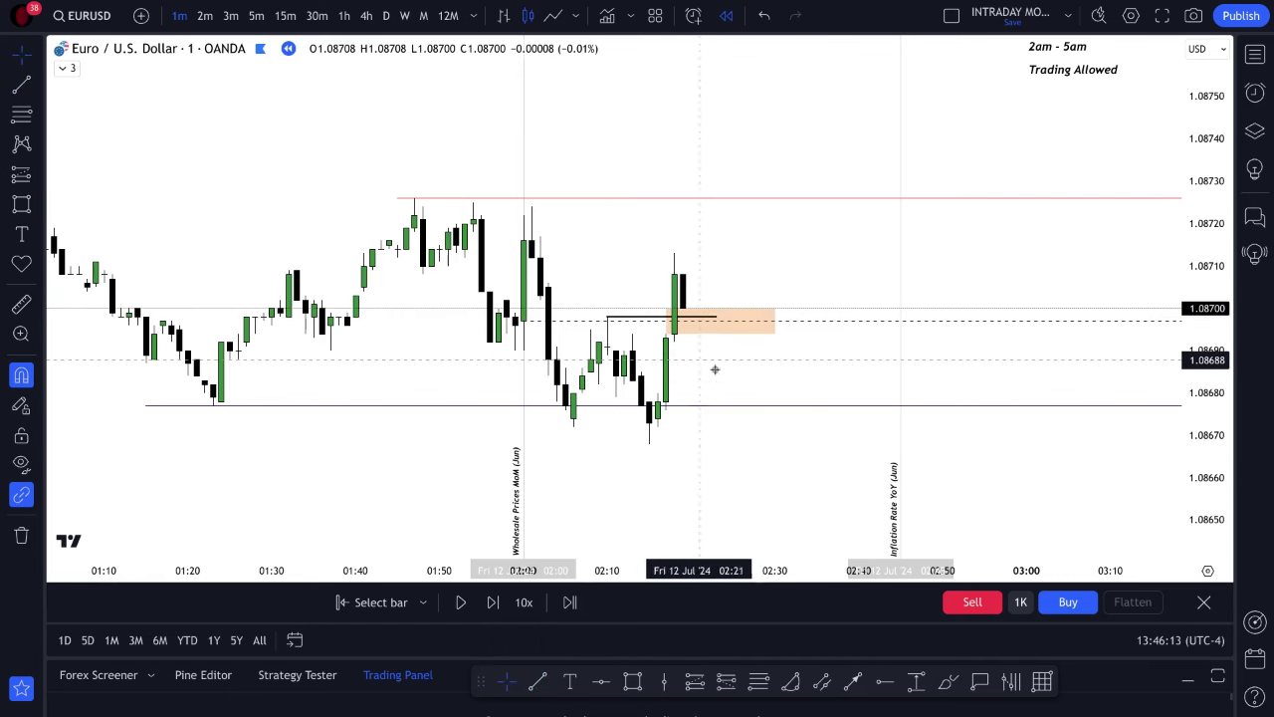
left_click_drag(751, 378, 603, 364)
scroll(827, 398, "down", 3)
scroll(799, 449, "up", 2)
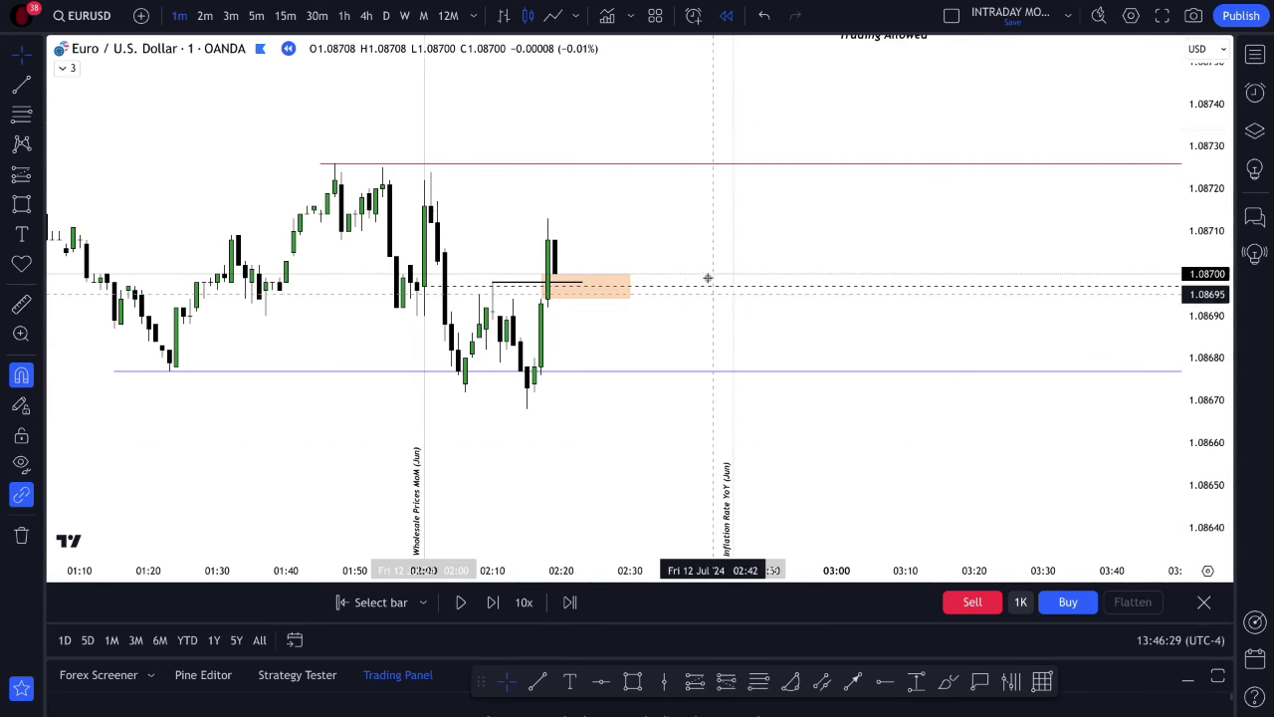
left_click_drag(767, 335, 379, 313)
scroll(677, 284, "down", 1)
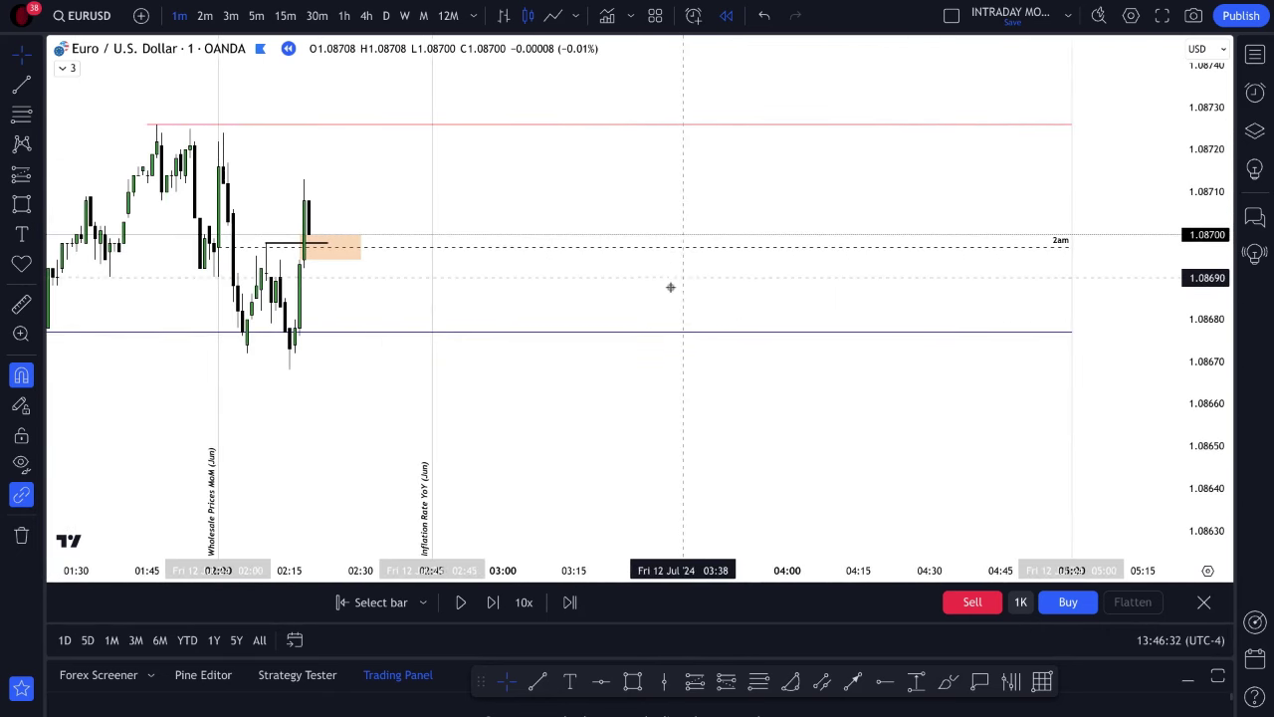
left_click_drag(671, 287, 713, 326)
left_click(364, 257)
left_click(378, 230)
left_click_drag(362, 225, 466, 233)
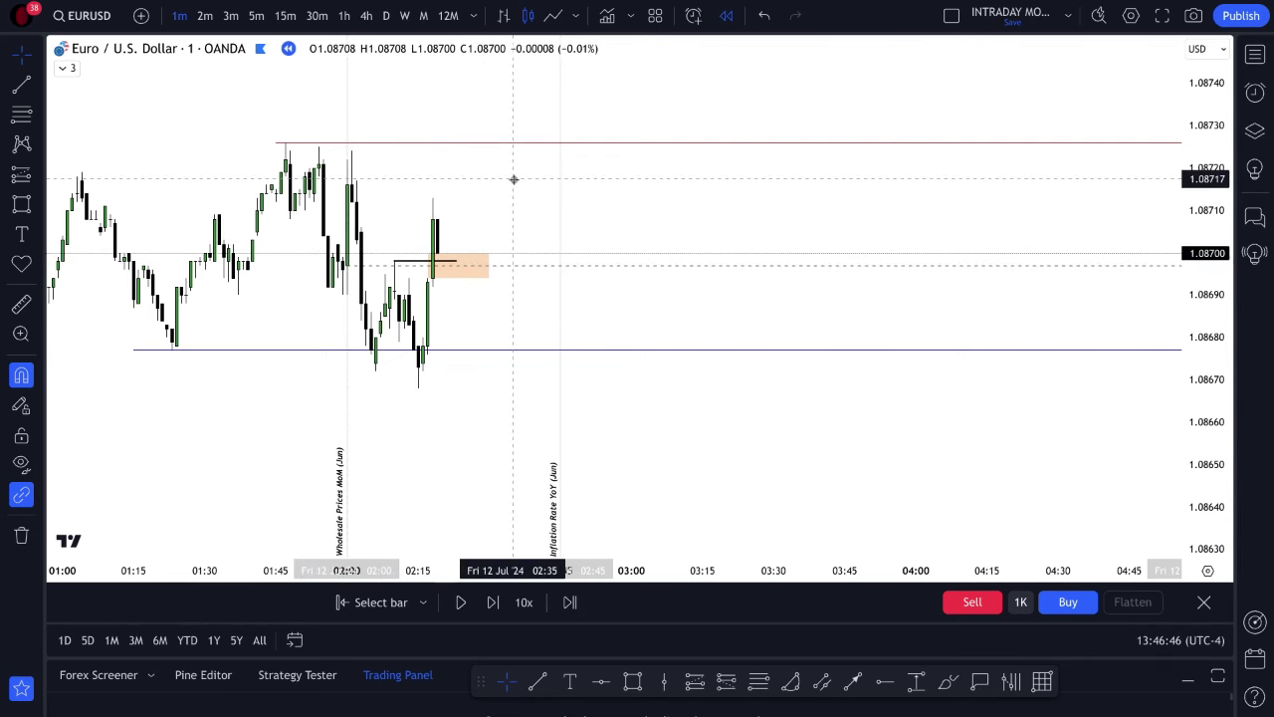
left_click(948, 681)
mouse_move(515, 91)
left_mouse_down()
mouse_move(510, 179)
mouse_move(538, 99)
left_mouse_up()
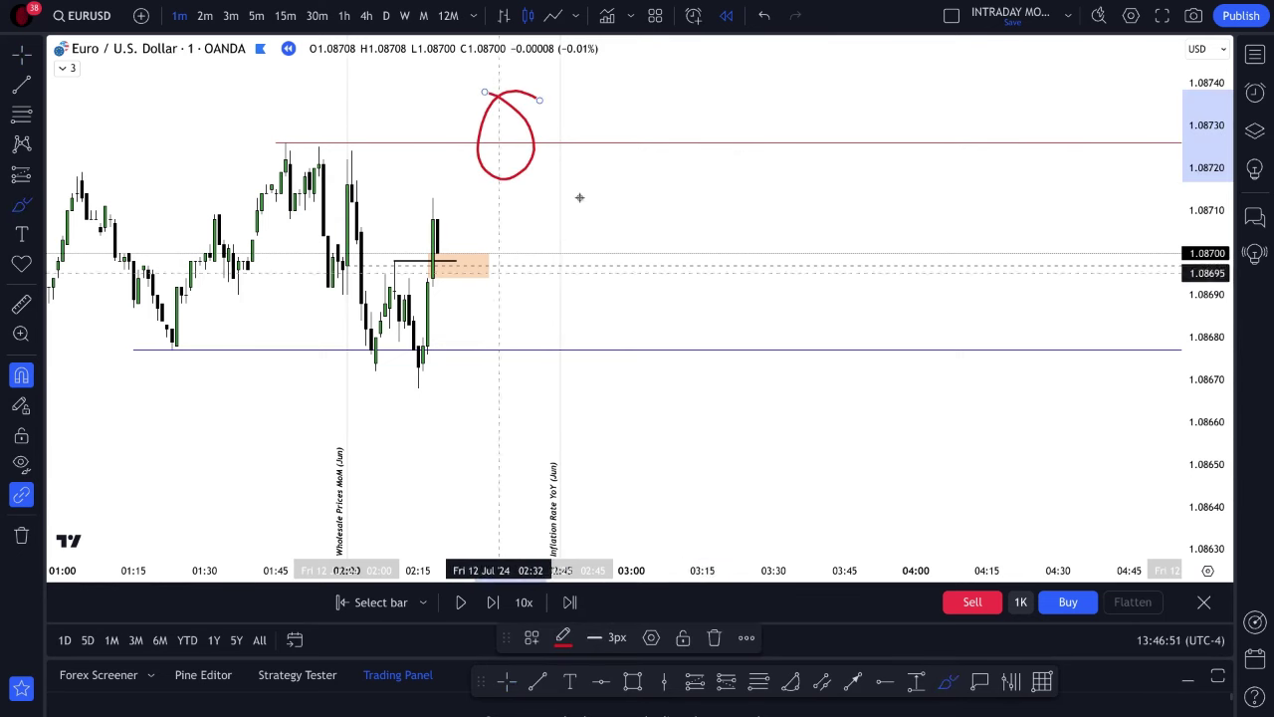
left_click(765, 16)
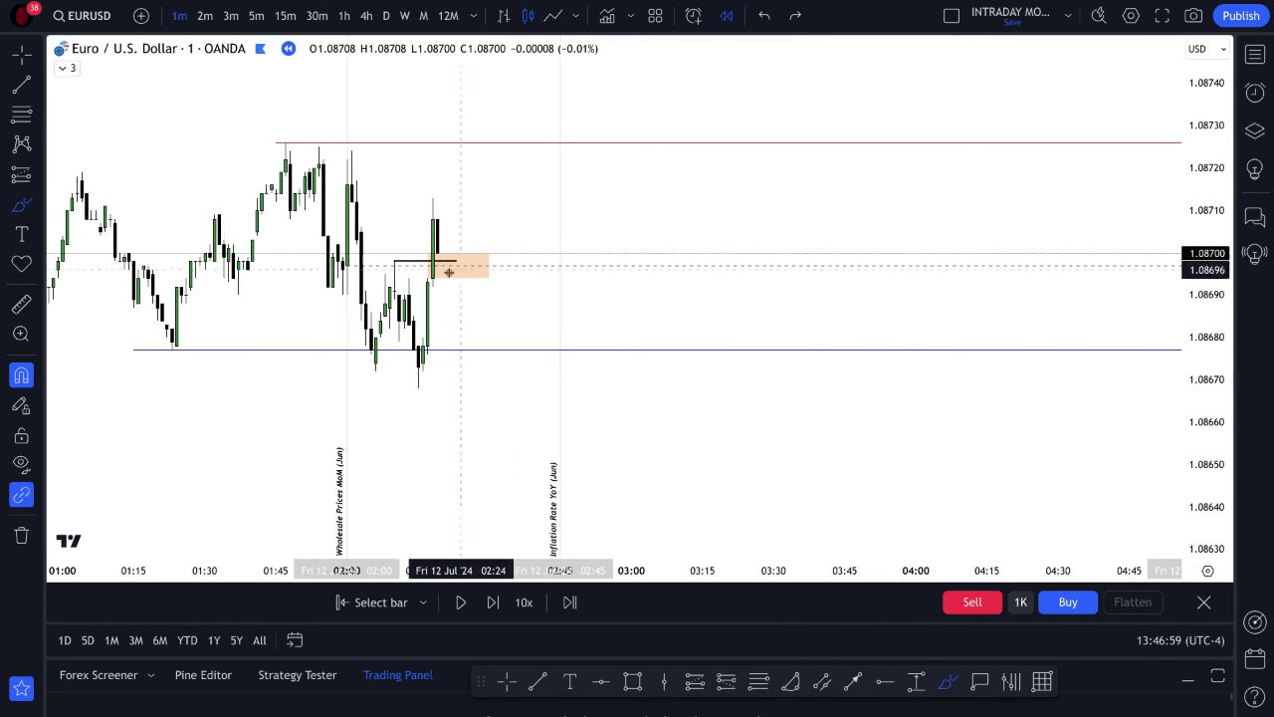
- Place a templated long position at 1.08696 (target 1.08708, stop 1.08684) and narrow it
left_click(696, 681)
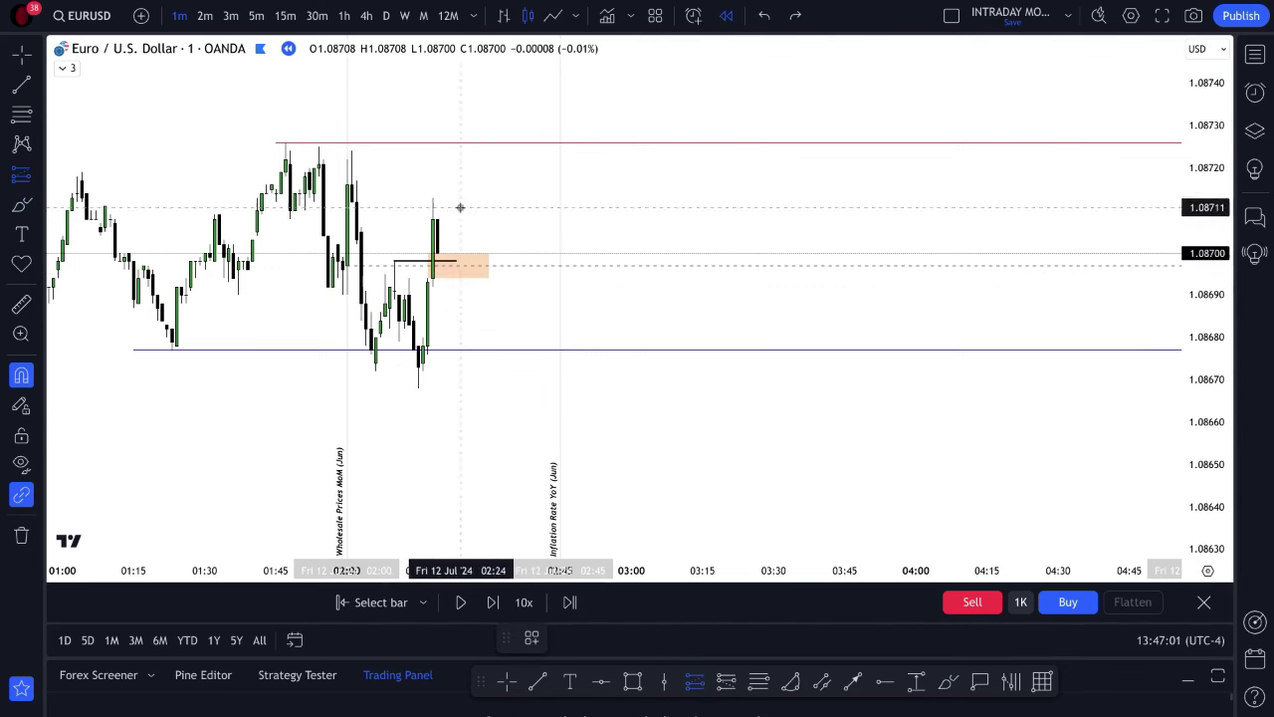
left_click(445, 269)
double_click(449, 308)
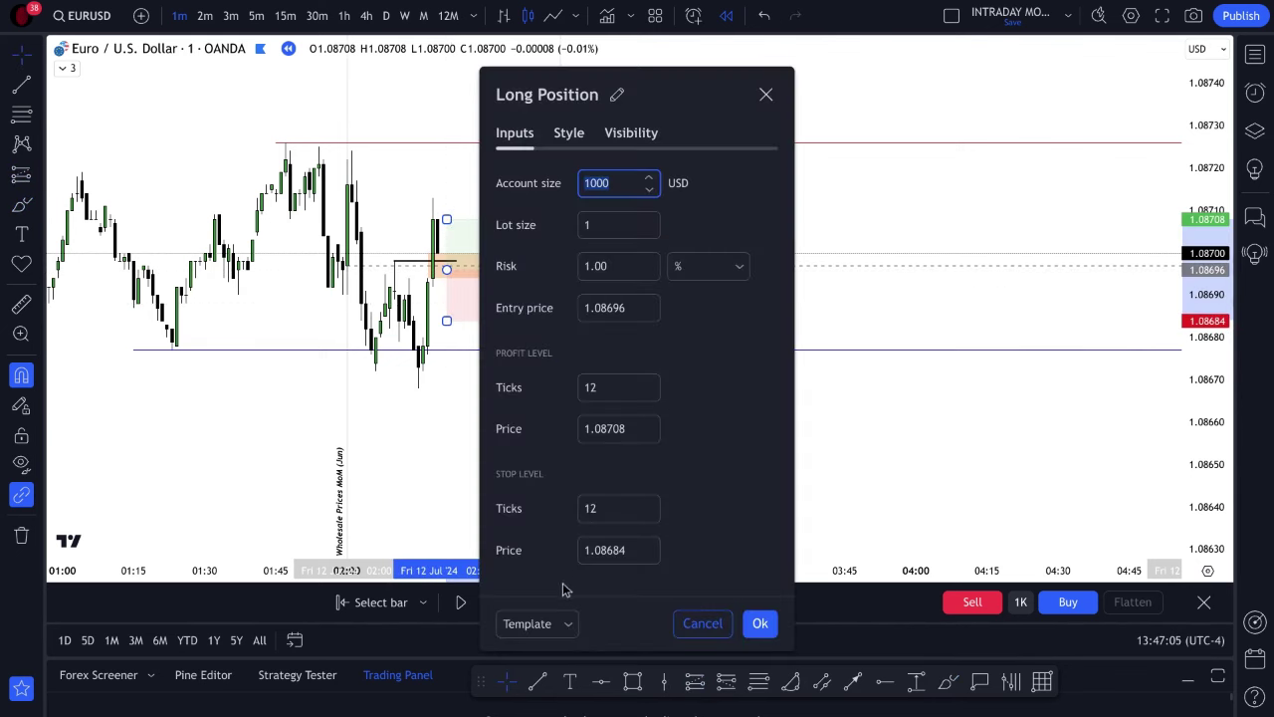
left_click(561, 619)
left_click(546, 692)
left_click(760, 624)
left_click_drag(618, 269, 460, 269)
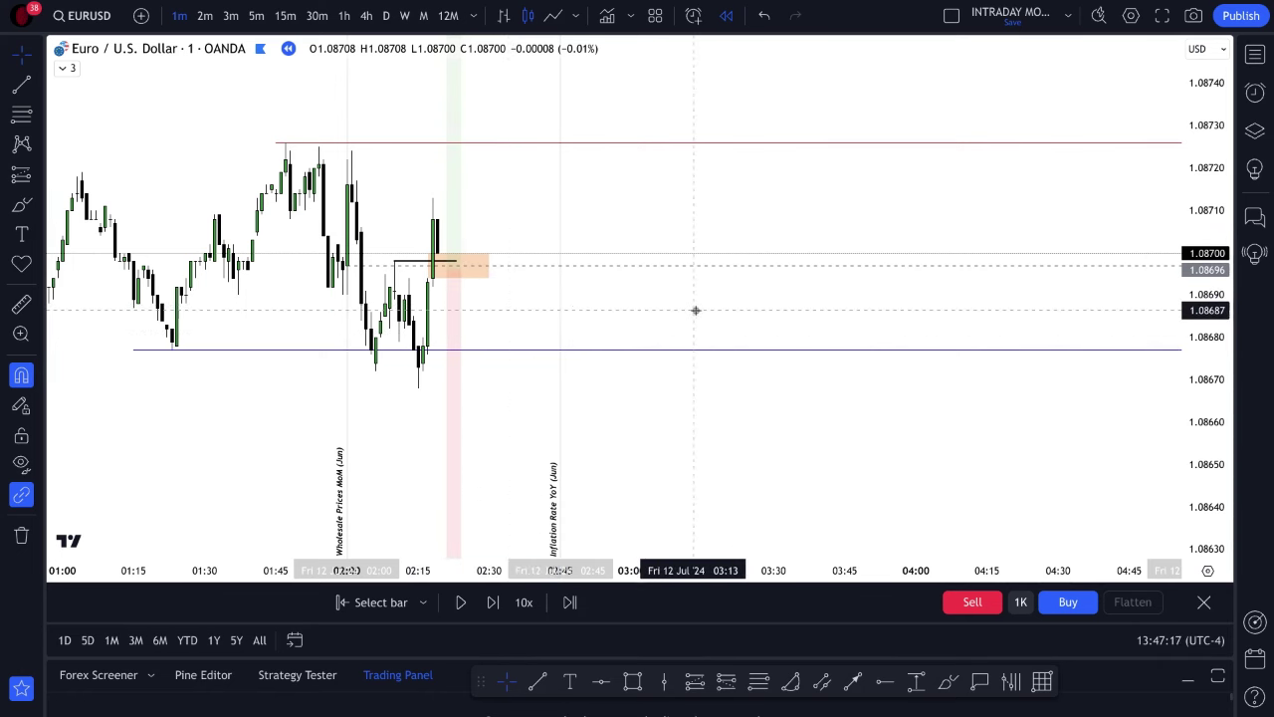
- Pause the replay near 02:45 and draw a second orange FVG box at 1.08649–1.08657
left_click_drag(697, 310, 654, 315)
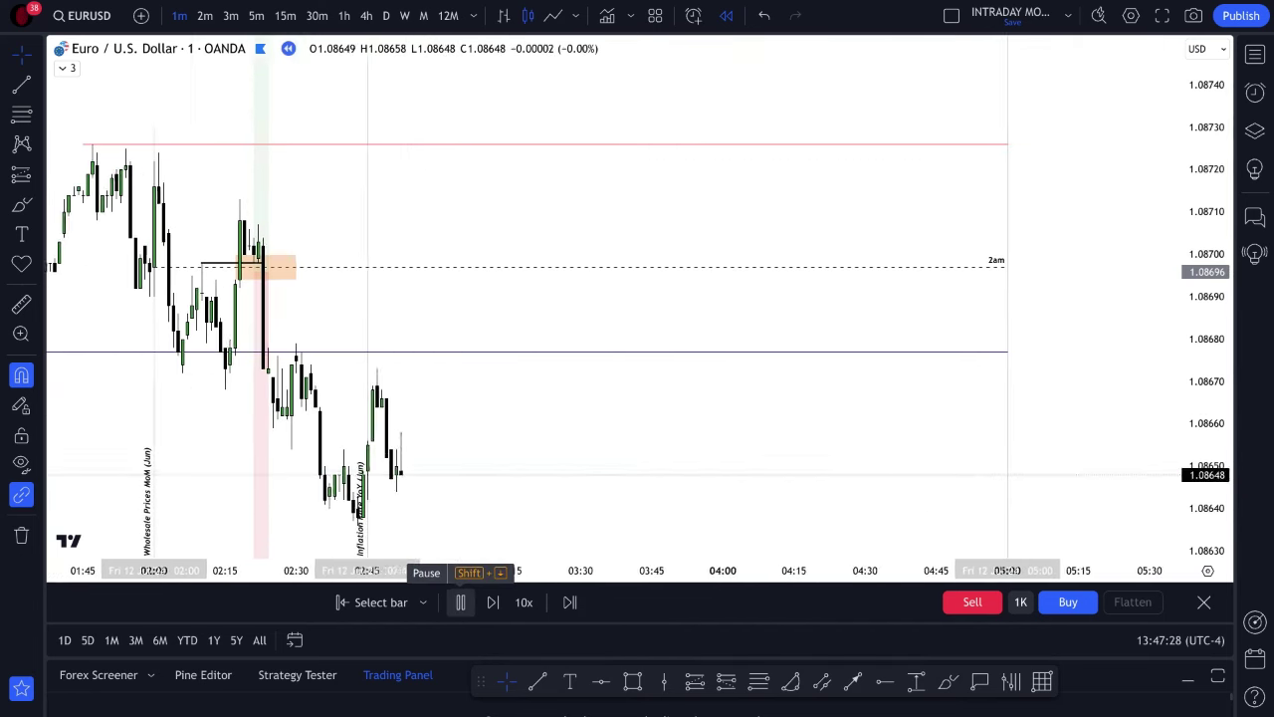
left_click(460, 601)
left_click_drag(501, 472, 650, 407)
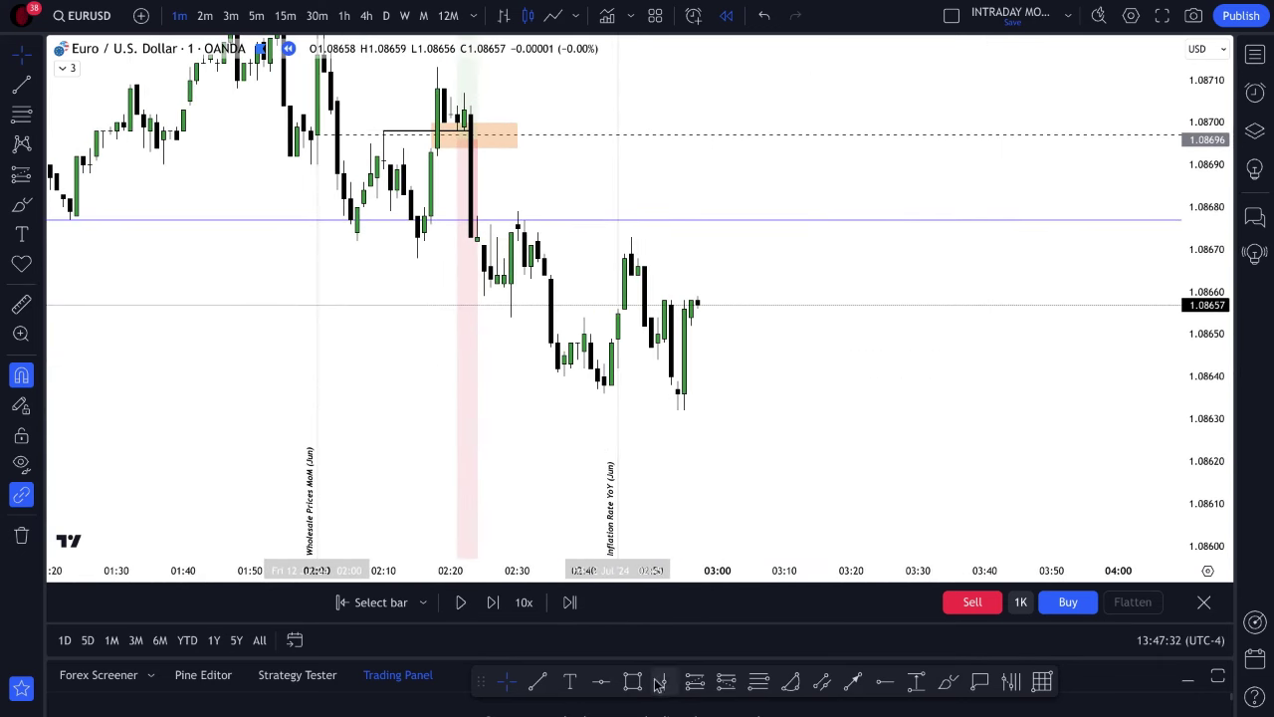
key("alt+shift+r")
left_click(611, 339)
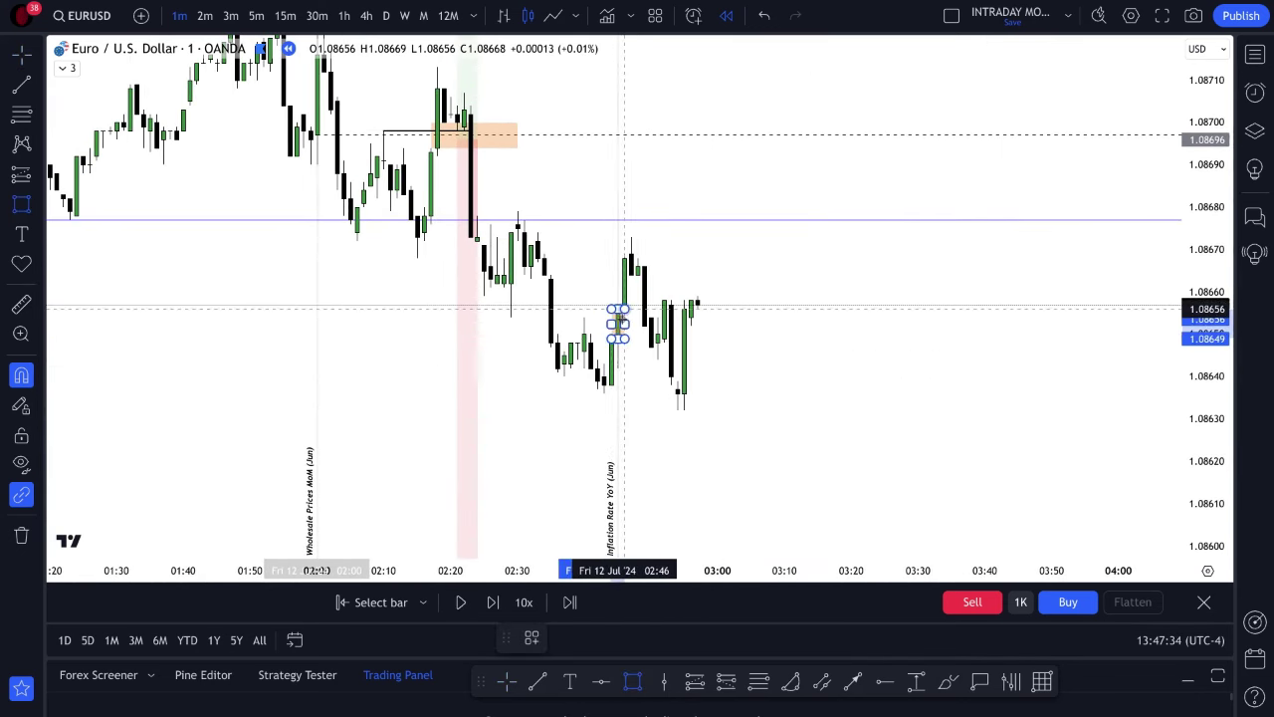
left_click(758, 310)
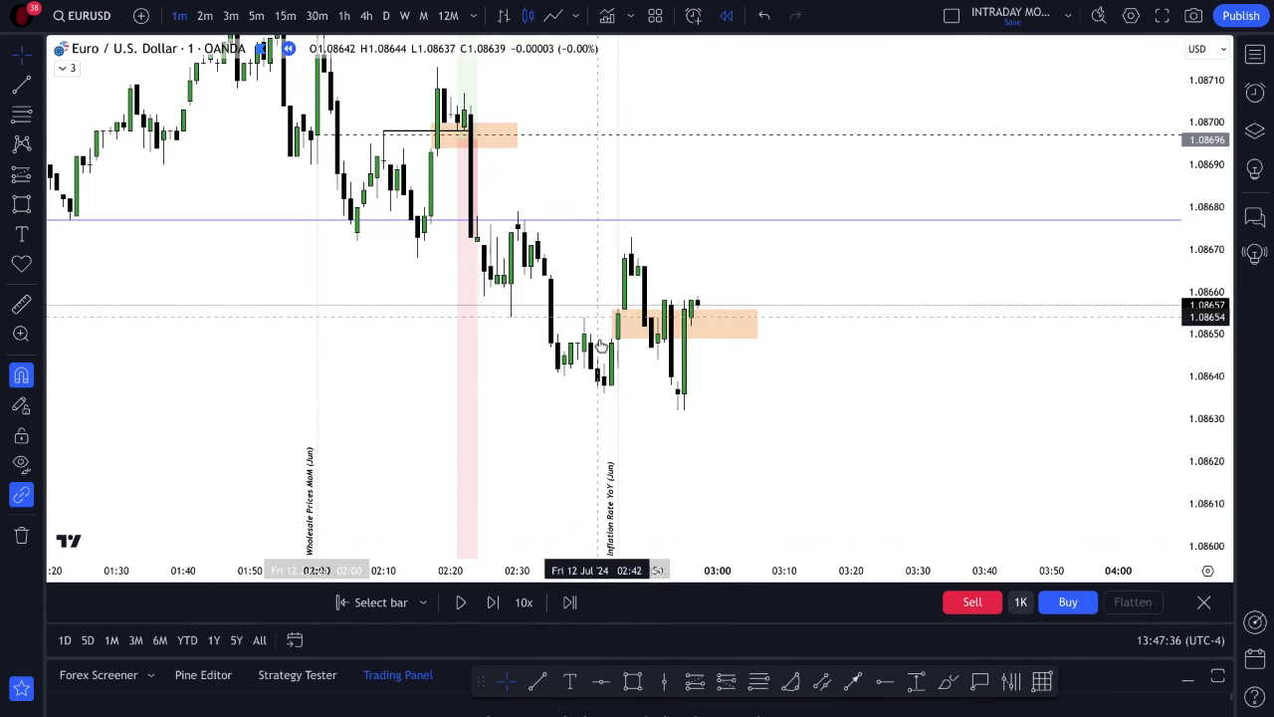
- Draw a short black trend line across the new box near 1.08650
left_click(538, 680)
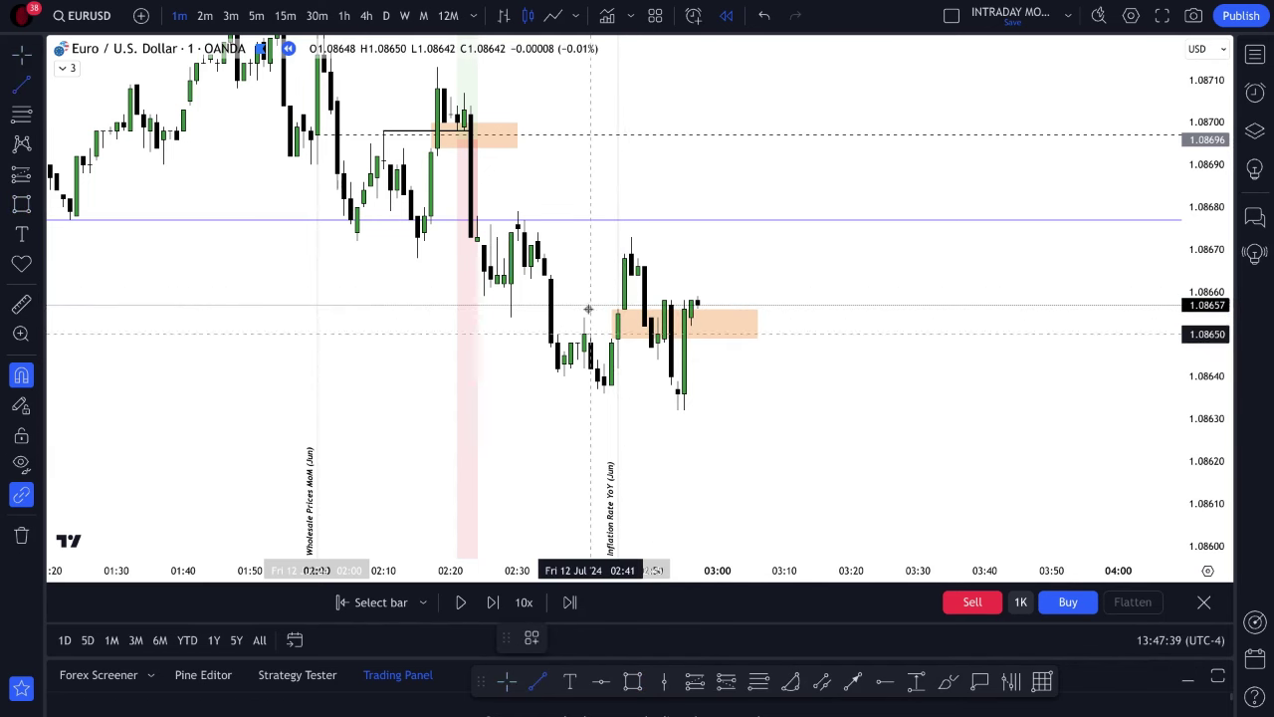
left_click(584, 318)
left_click(638, 317)
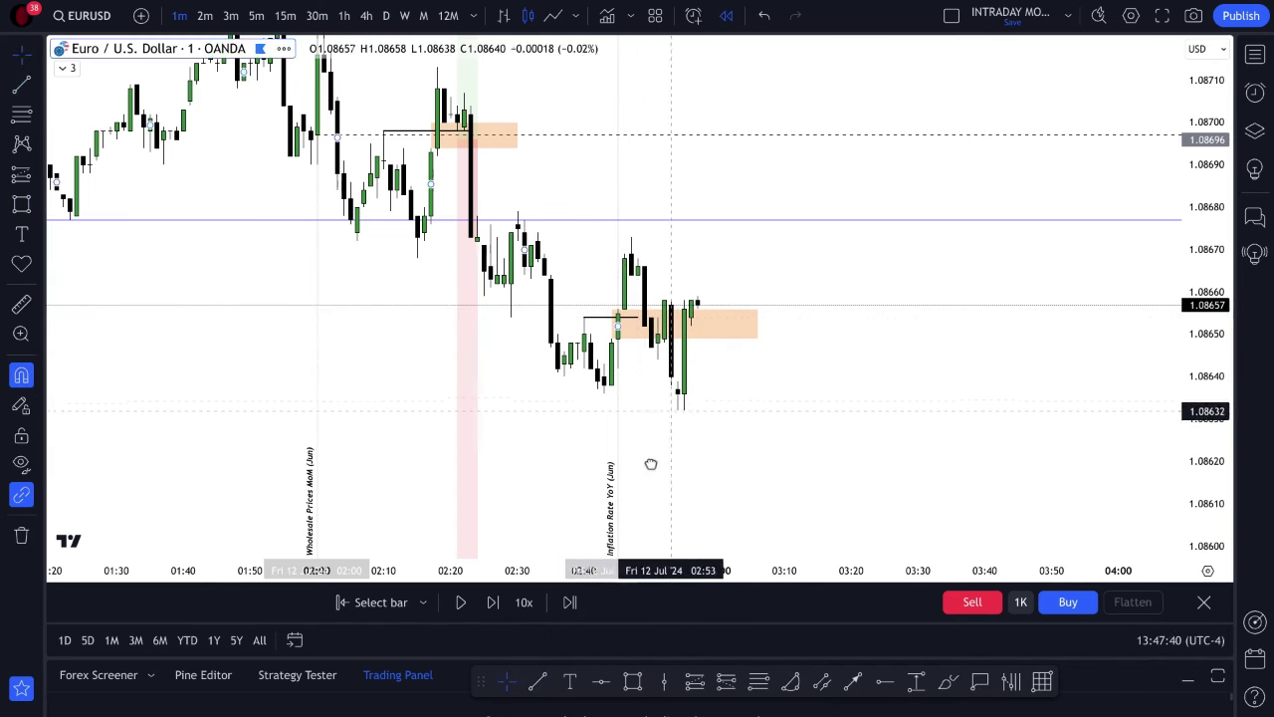
left_click_drag(643, 476, 382, 231)
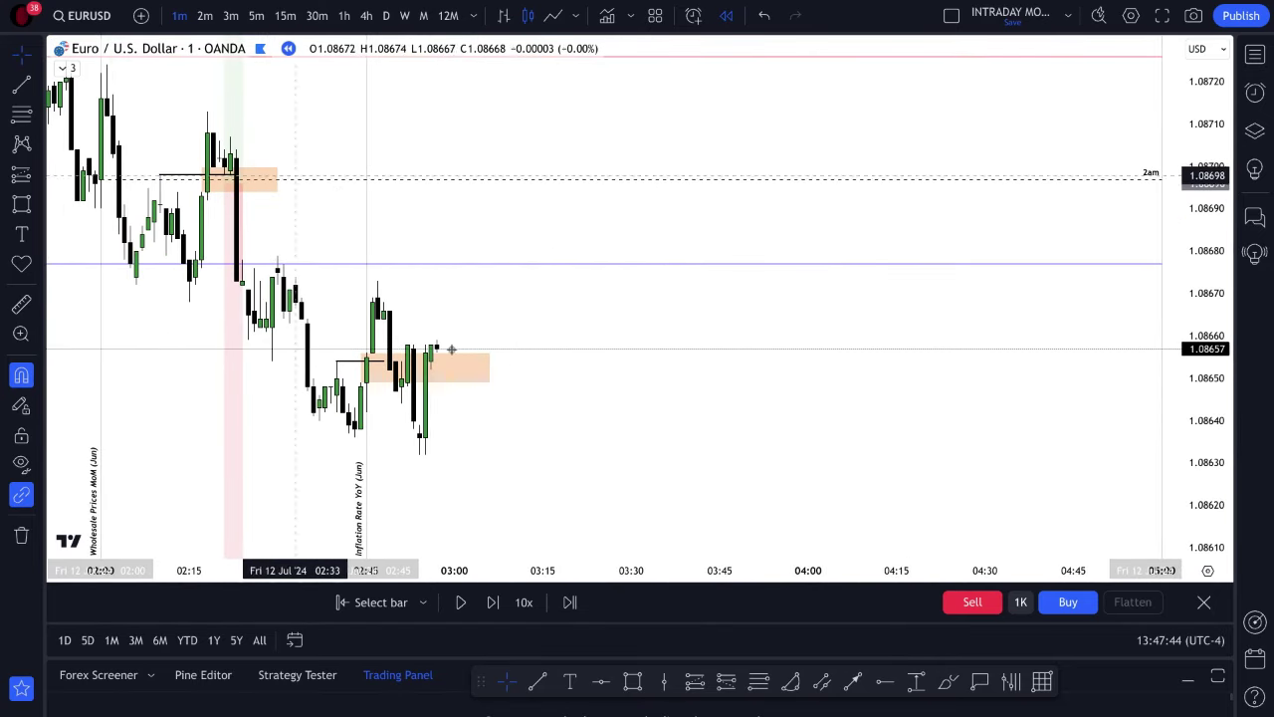
- Select the red liquidity line and resume the replay, following the rally upward
left_click_drag(520, 440, 534, 453)
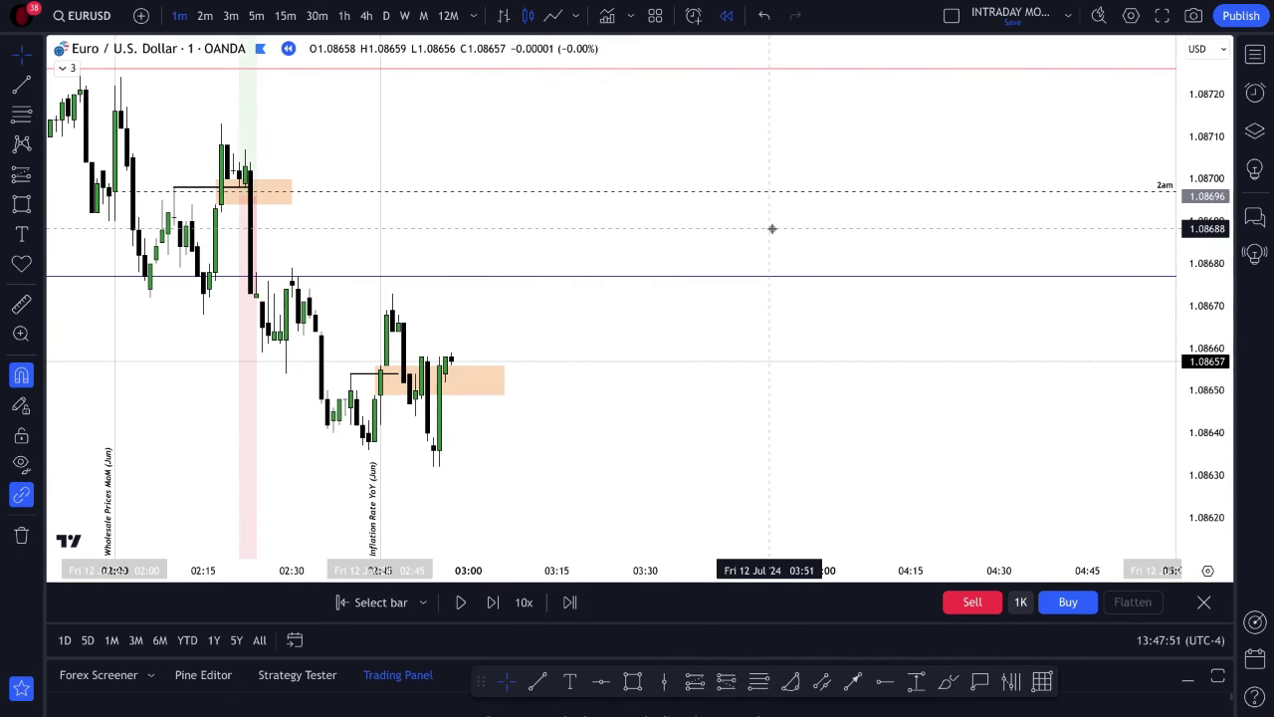
scroll(939, 264, "down", 1)
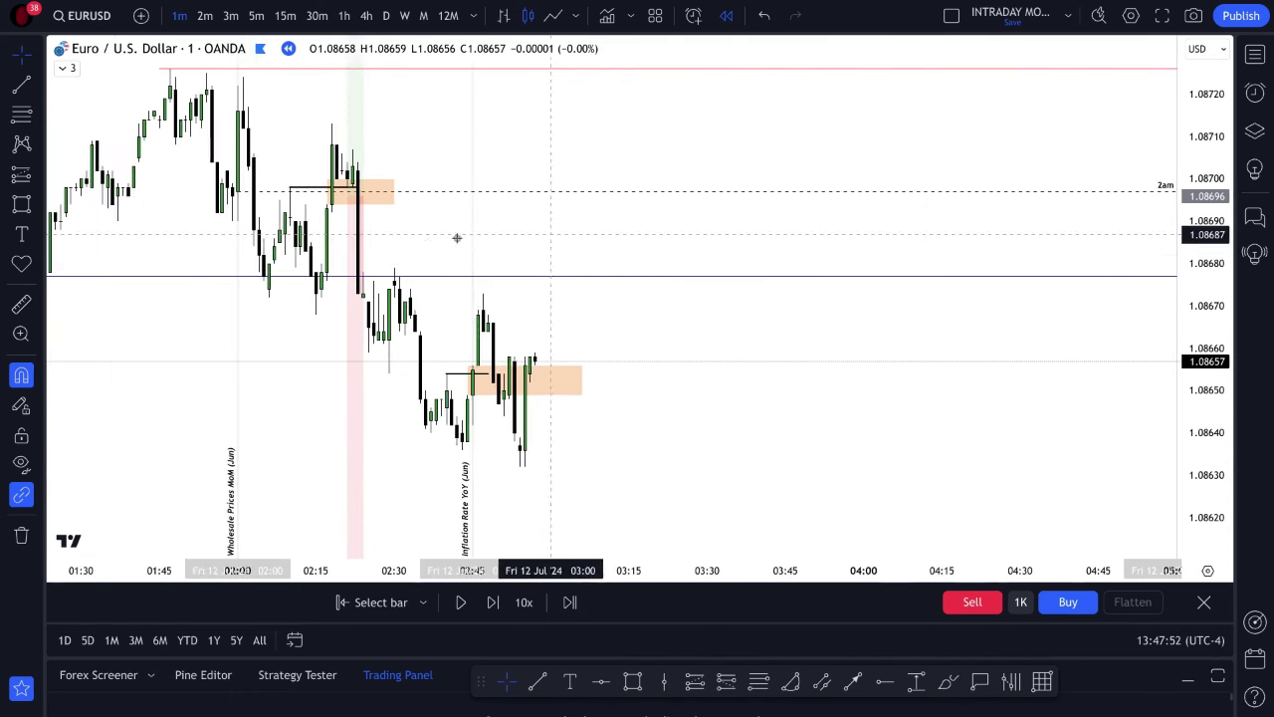
left_click(689, 78)
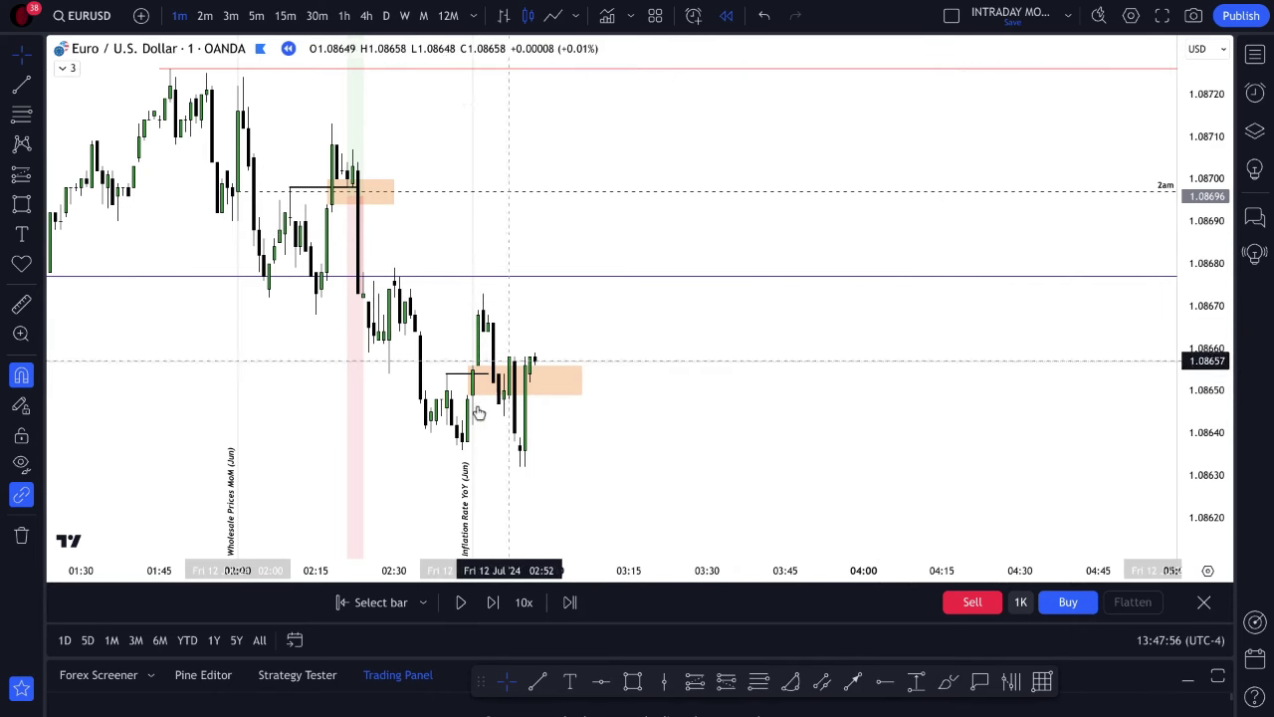
left_click(461, 601)
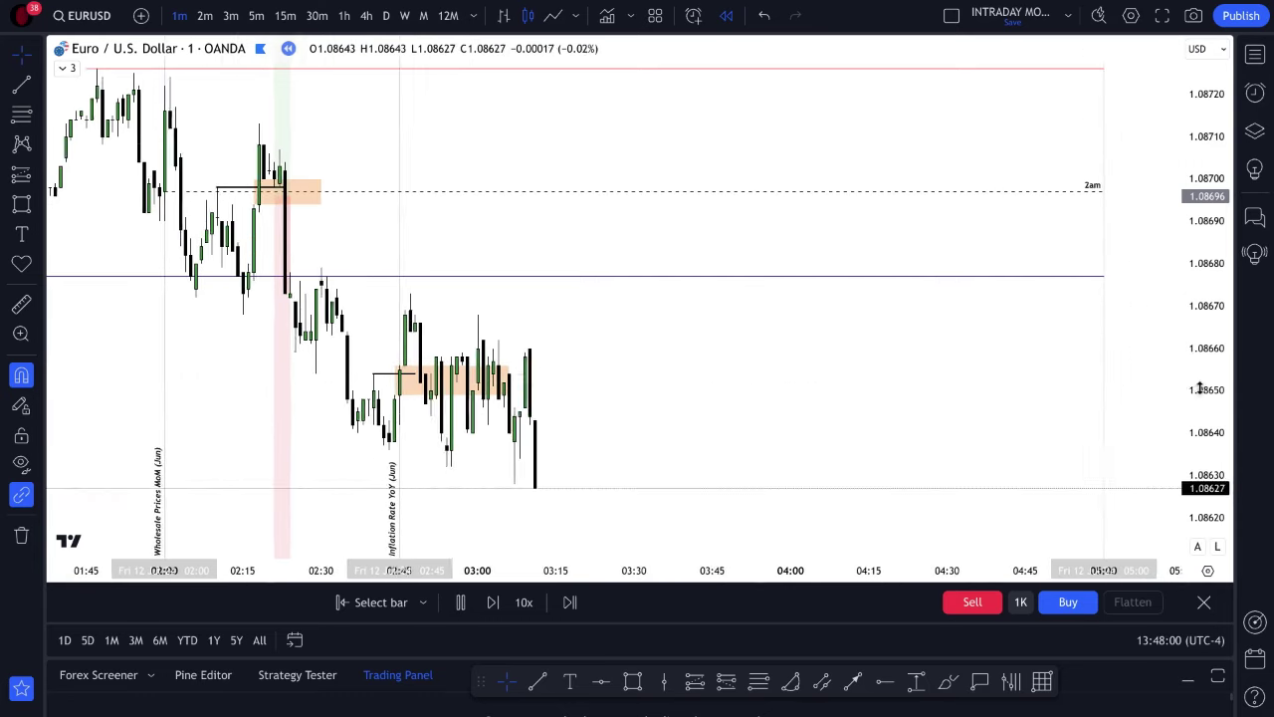
scroll(859, 202, "down", 2)
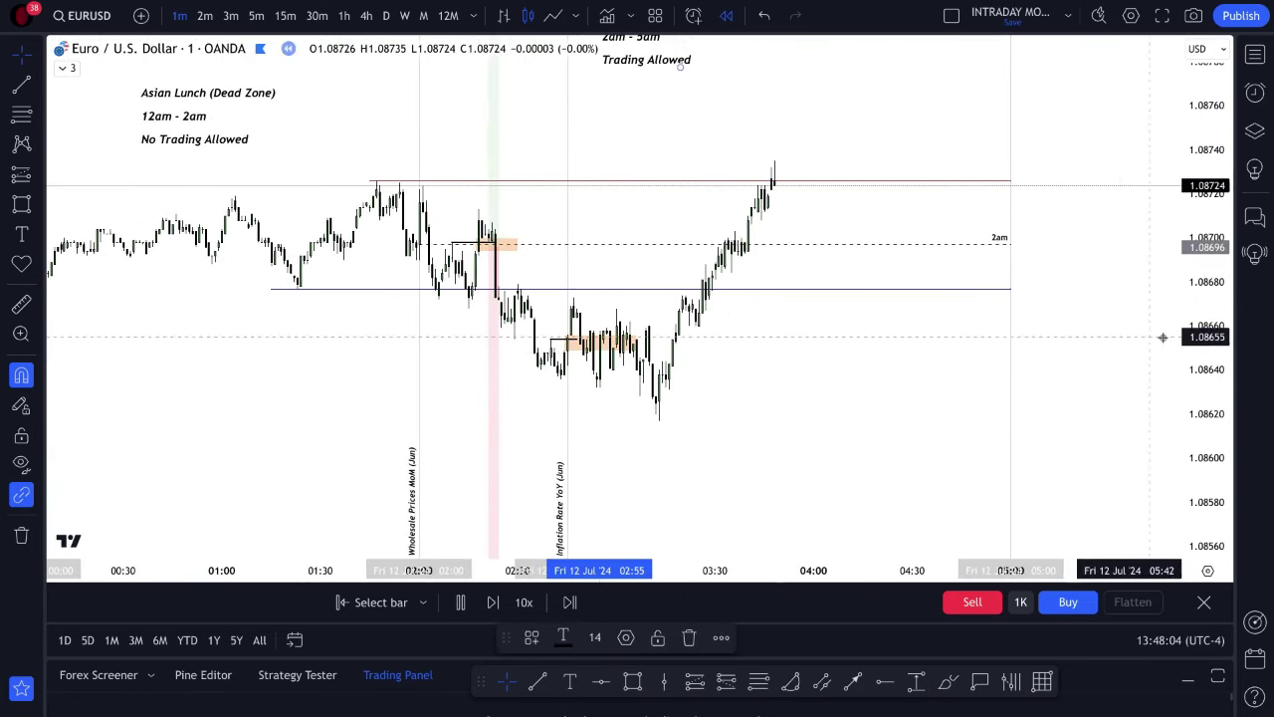
left_click_drag(1158, 336, 1133, 481)
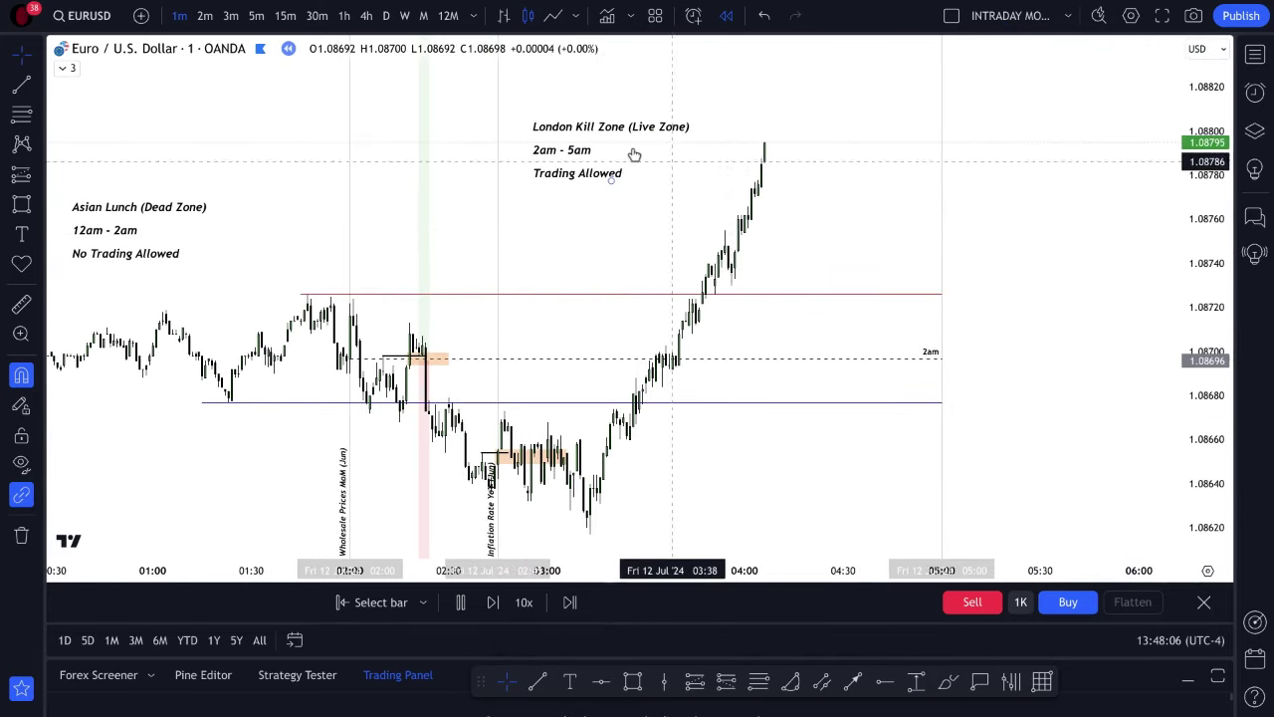
- Raise the London Kill Zone note and pause the replay around 05:00 near 1.0888
left_click_drag(592, 133, 727, 276)
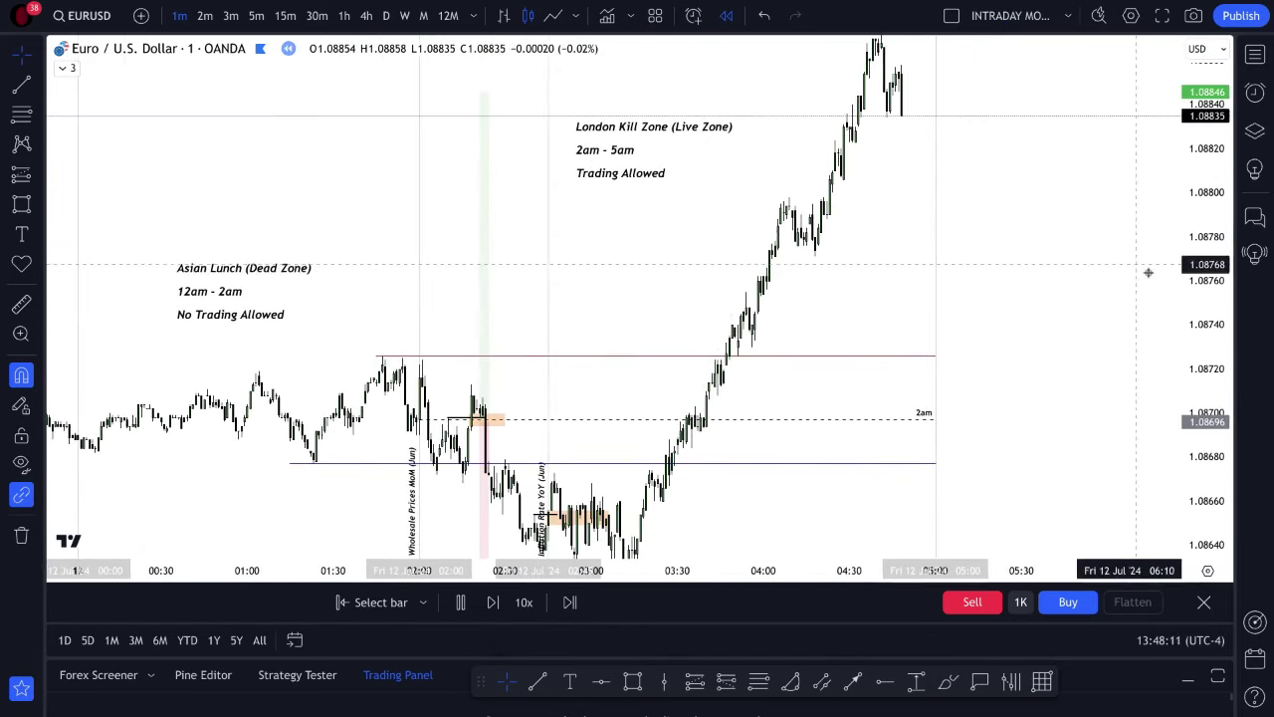
left_click(460, 602)
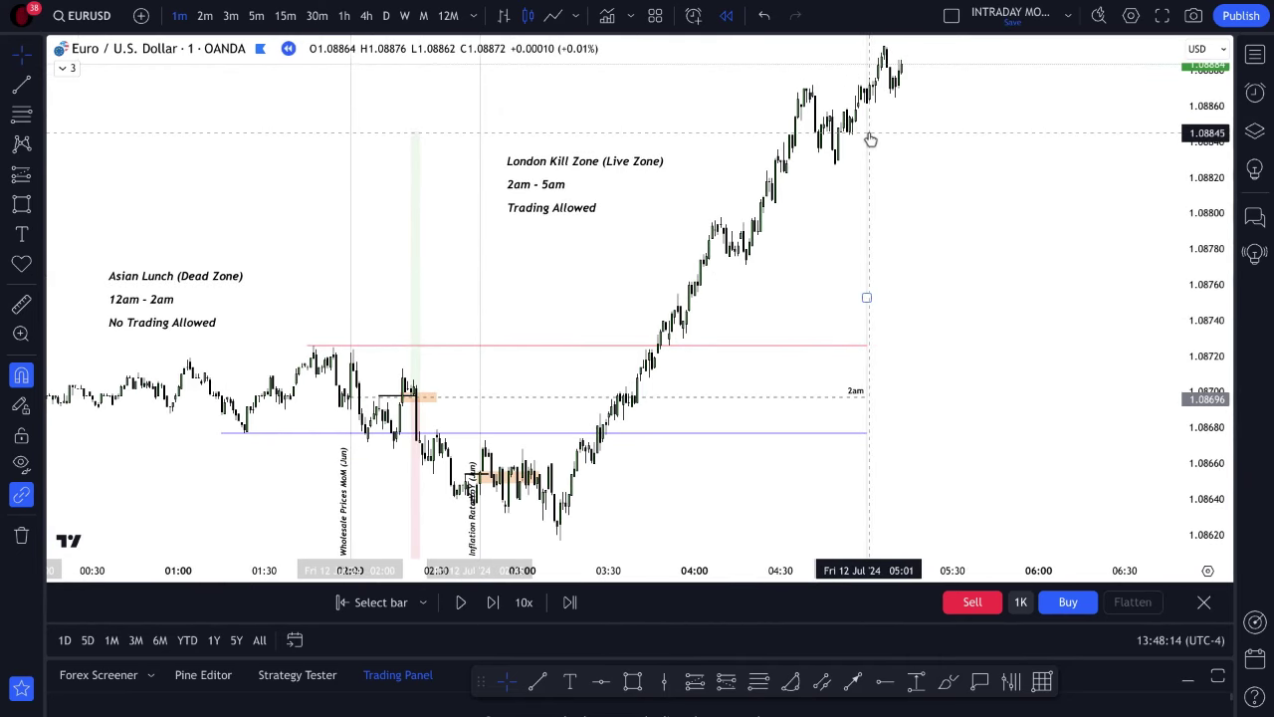
left_click_drag(753, 196, 775, 169)
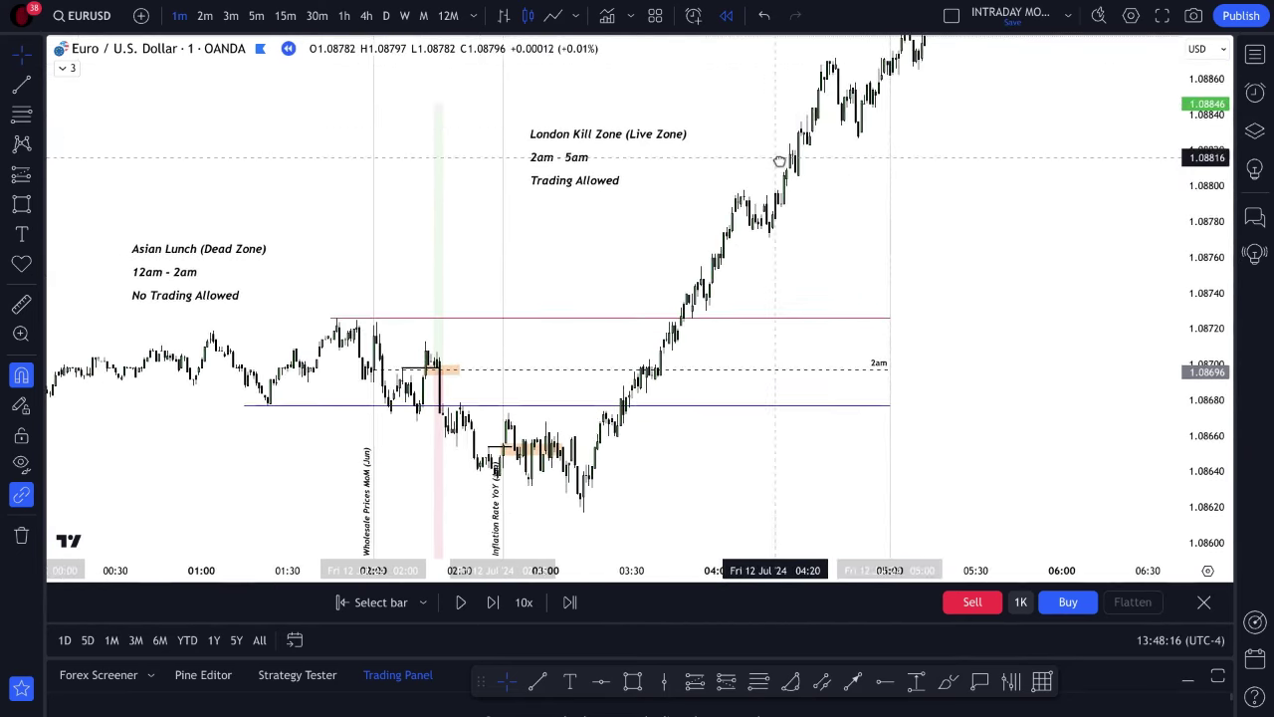
left_click(947, 681)
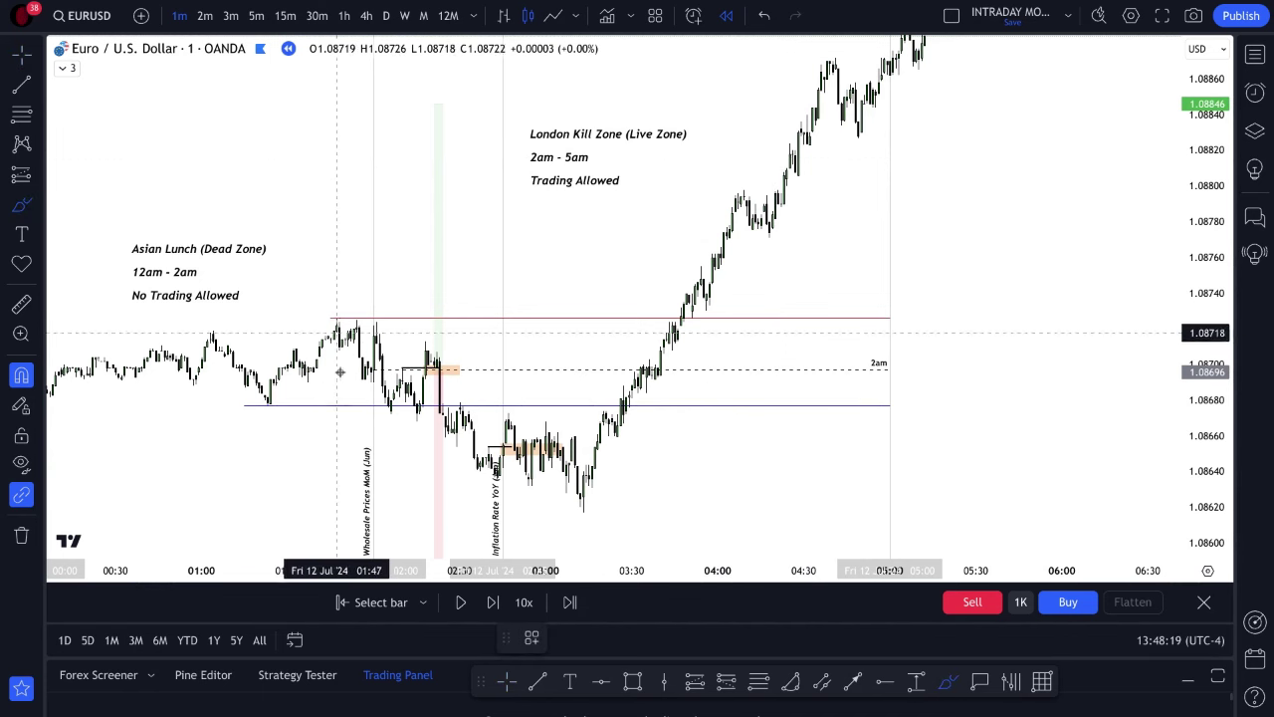
- Sketch a red freehand path from the first orange box down to about 1.0863, then up to 1.0887
mouse_move(367, 377)
left_mouse_down()
mouse_move(388, 360)
mouse_move(439, 384)
mouse_move(532, 501)
mouse_move(583, 455)
mouse_move(715, 214)
mouse_move(835, 60)
left_mouse_up()
left_click(540, 503)
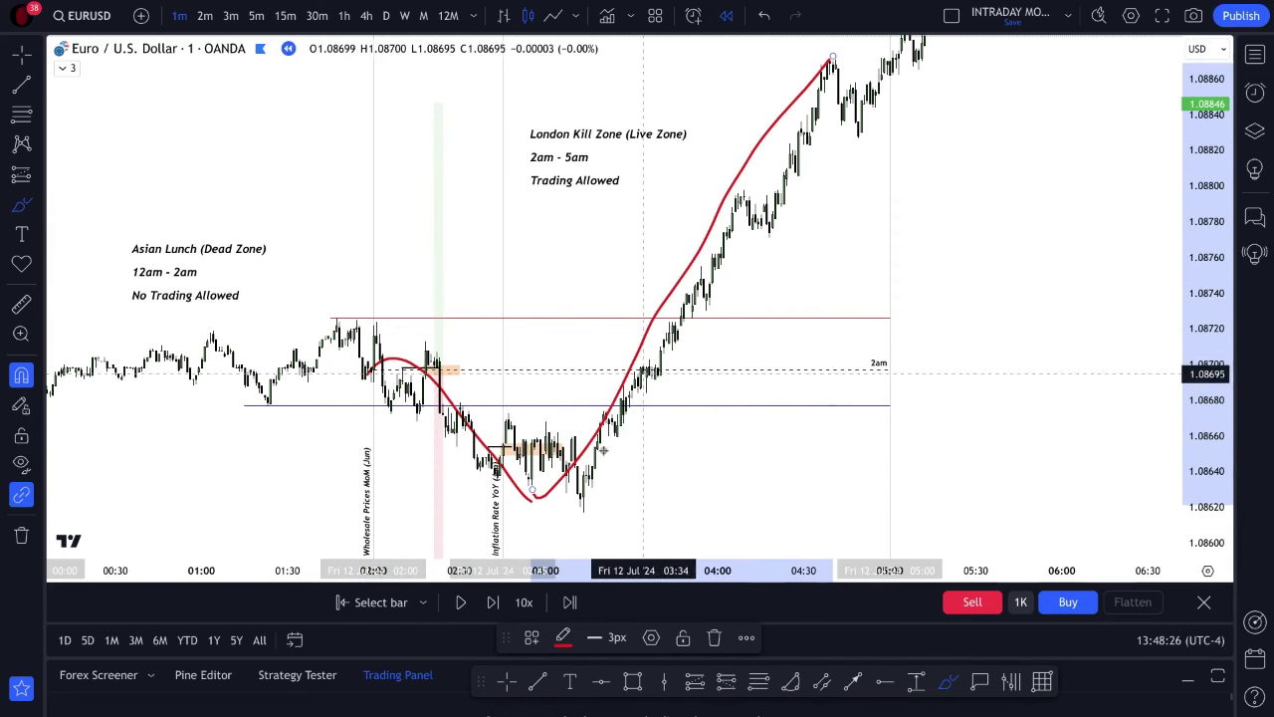